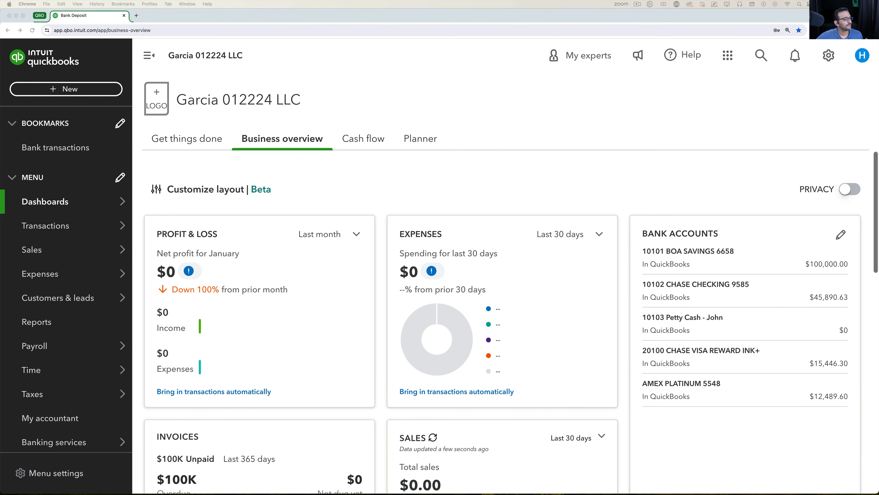
Step: Start a new bank deposit into the Chase Checking account and highlight its balance
click(640, 107)
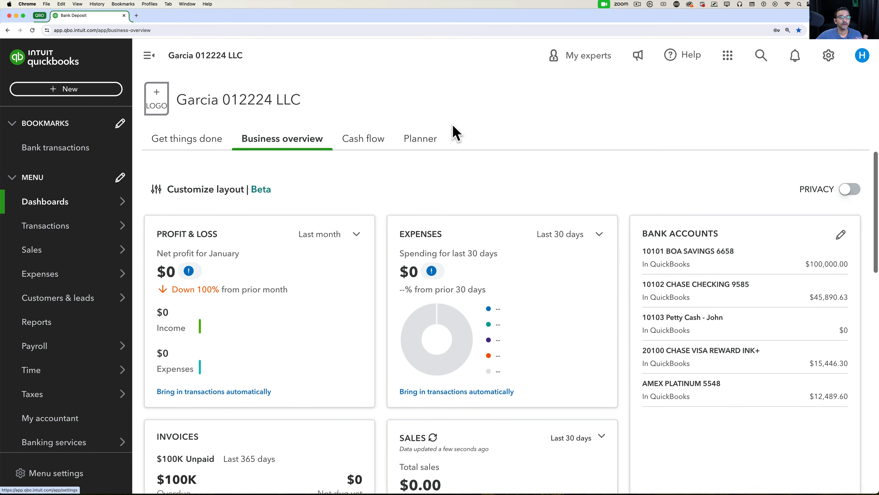
click(60, 91)
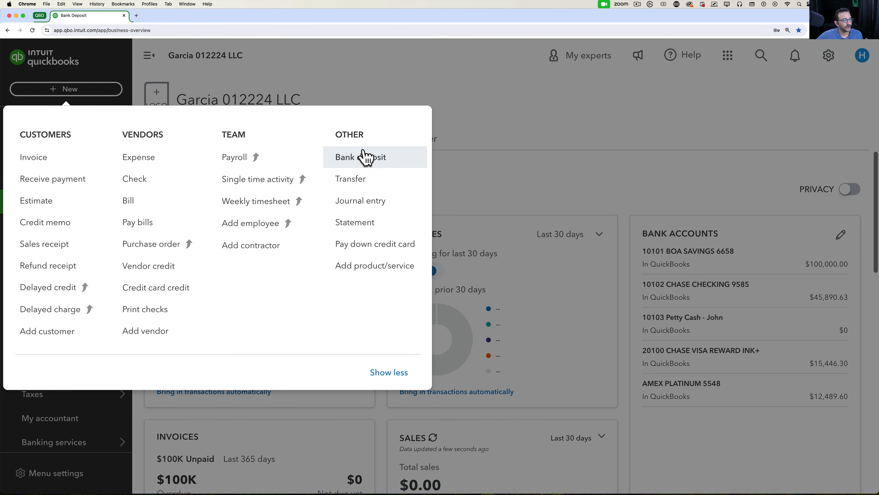
click(373, 158)
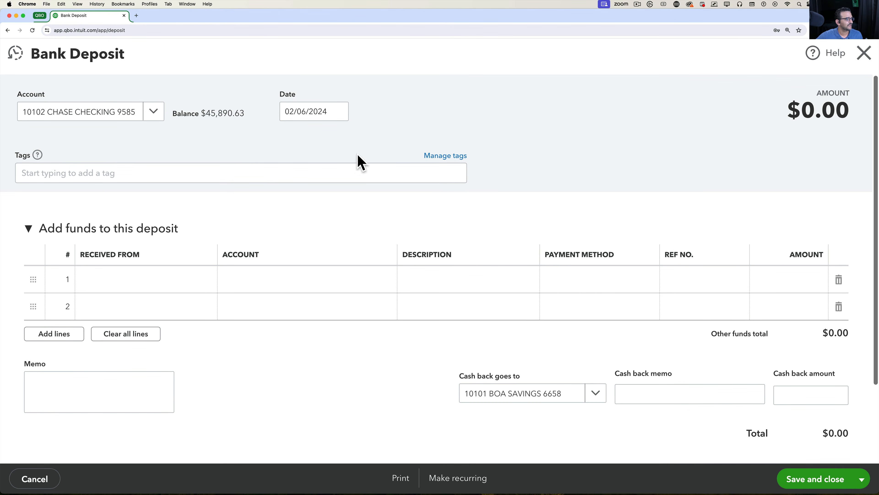
click(154, 113)
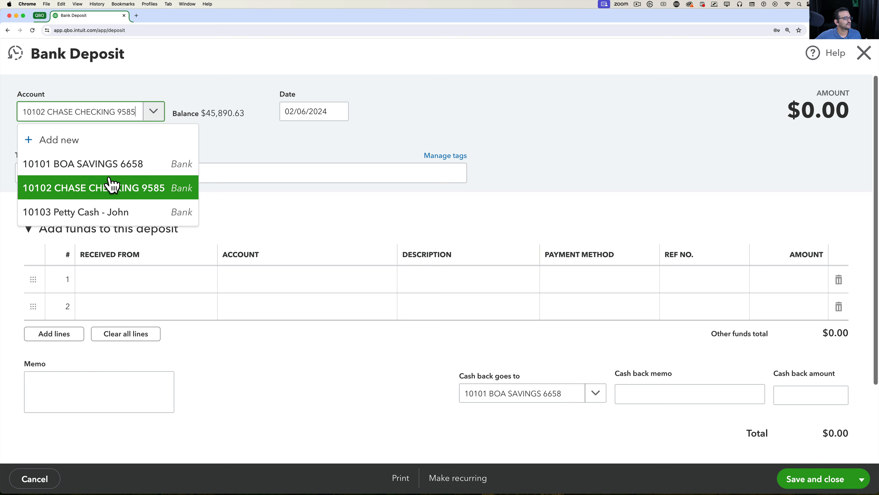
click(111, 189)
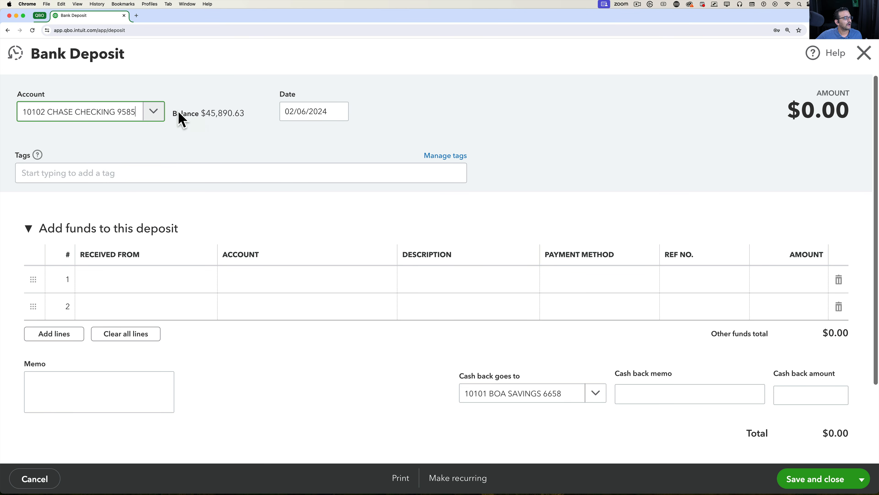
drag(207, 113, 244, 119)
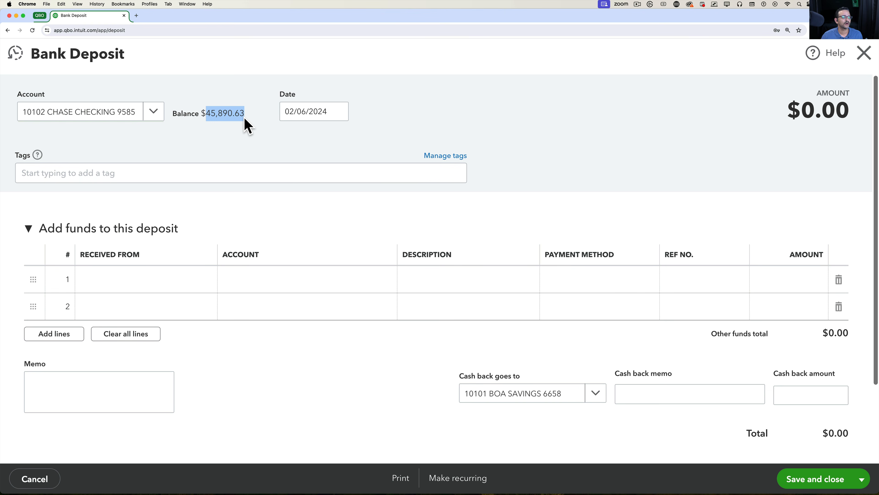
Step: Set the deposit date to 02/01/2024
click(342, 114)
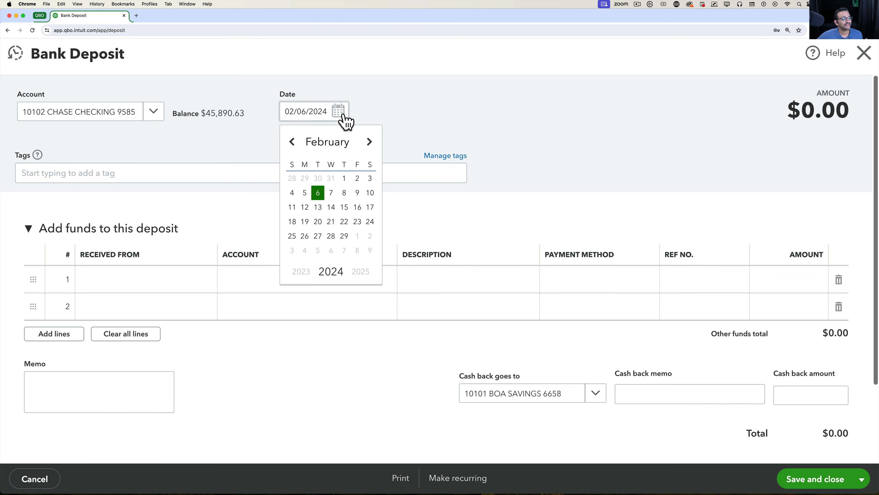
click(344, 177)
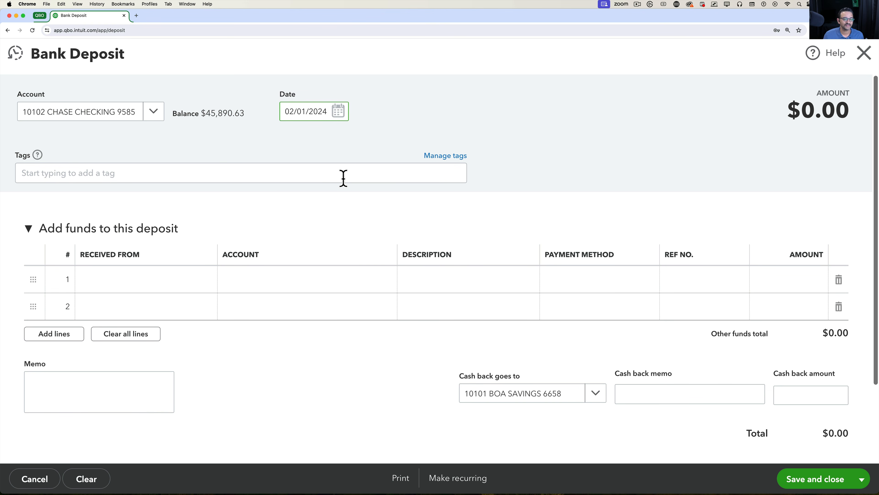
click(341, 115)
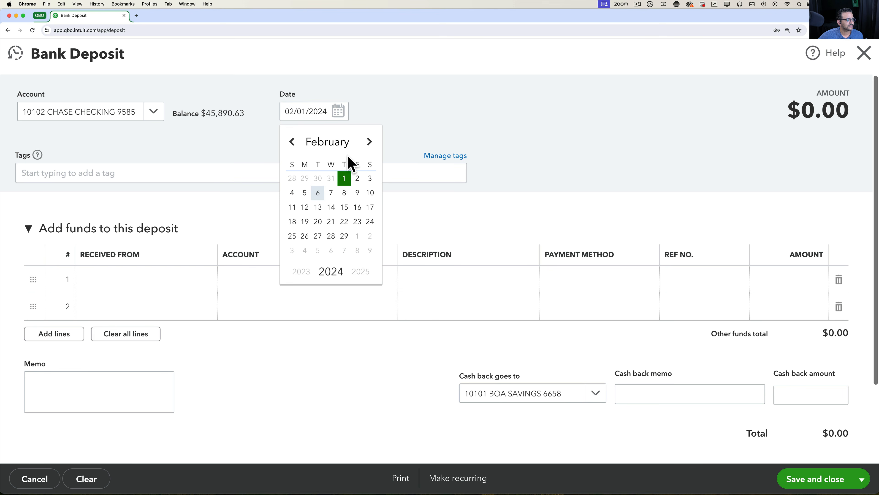
click(344, 178)
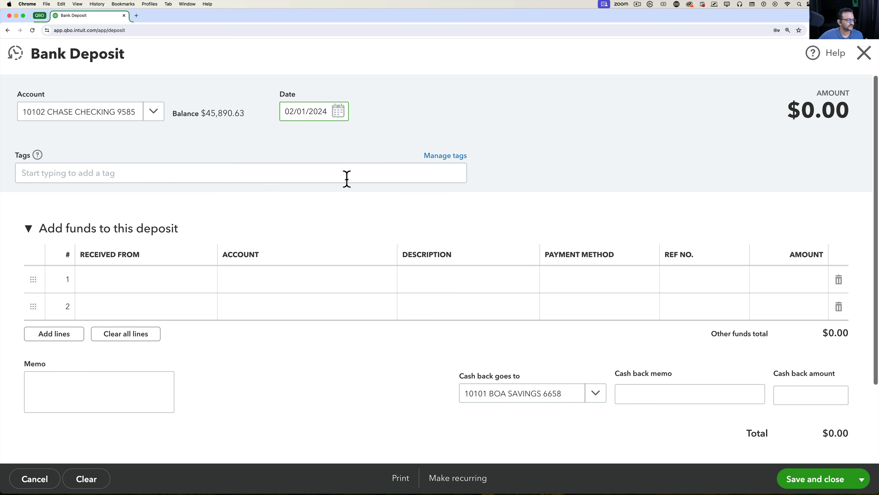
Step: Examine the payer and account choices on the first deposit line, then the bank accounts available for the deposit
click(168, 289)
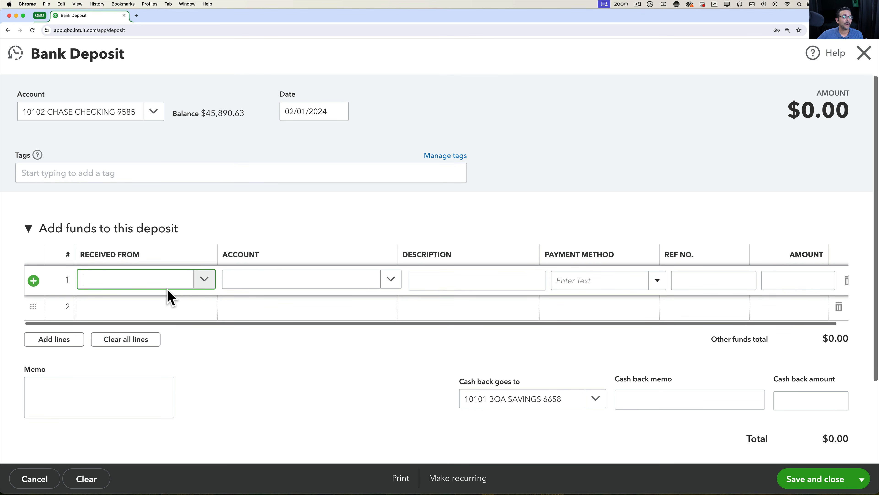
click(202, 282)
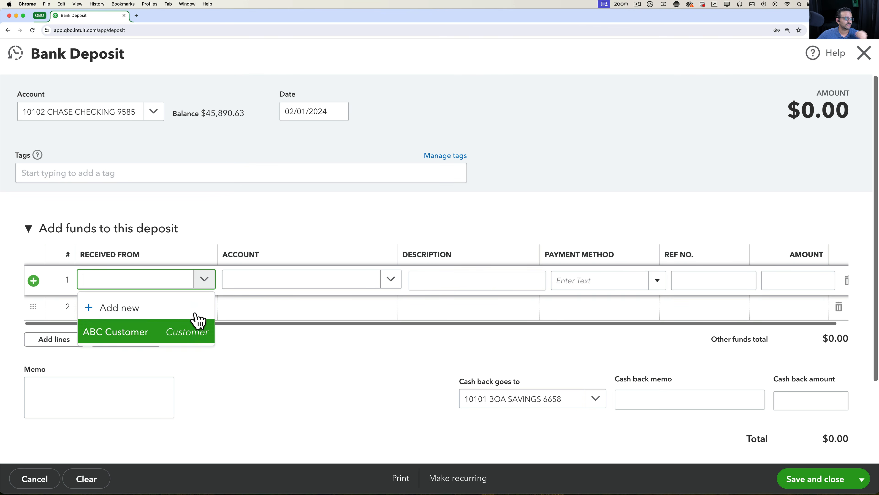
click(267, 242)
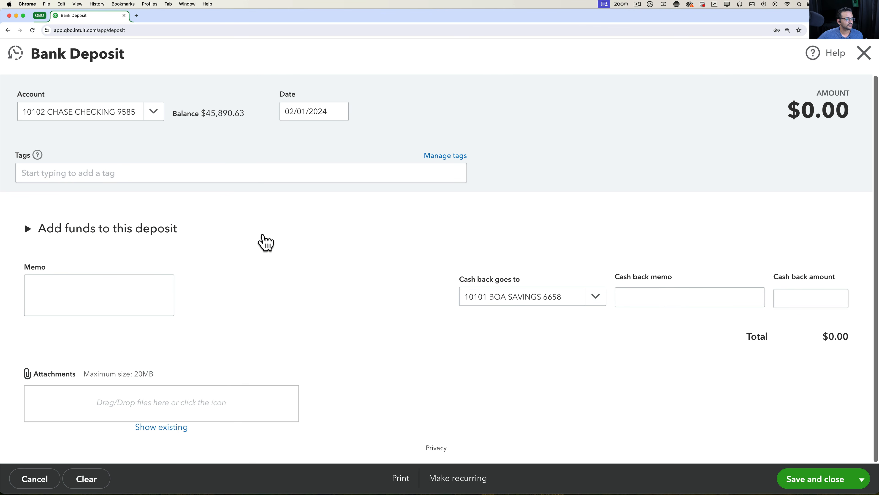
click(258, 241)
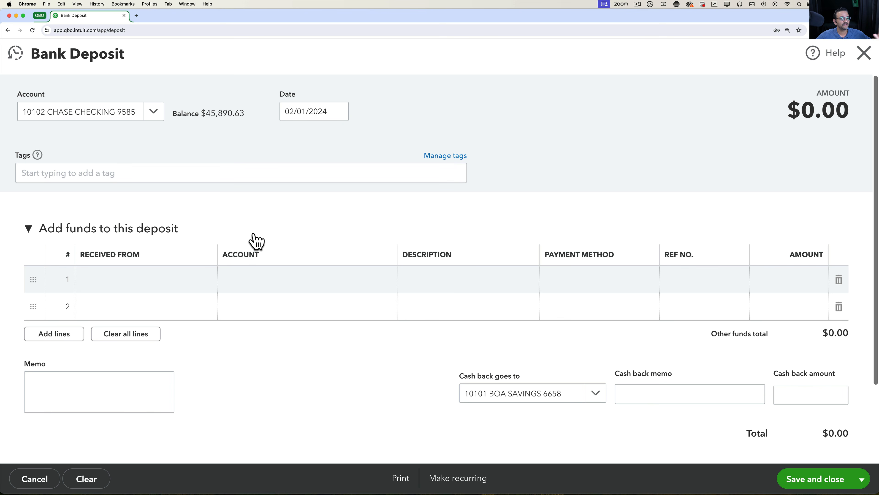
click(298, 284)
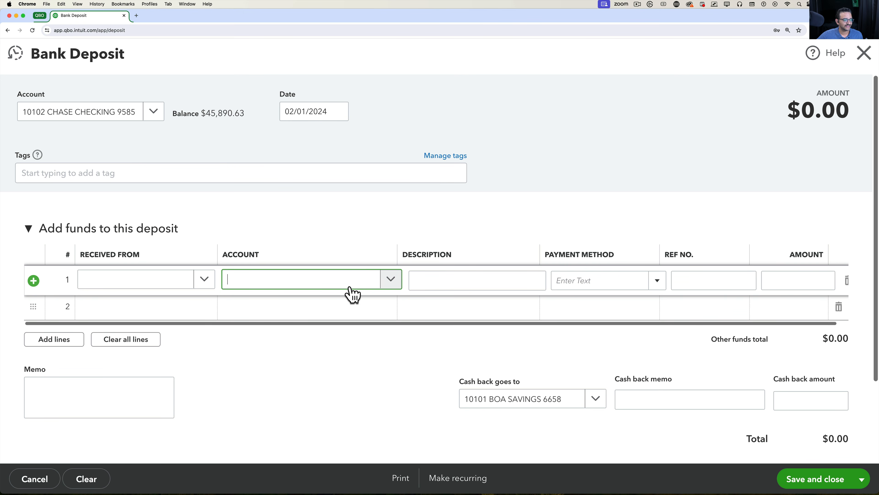
click(398, 282)
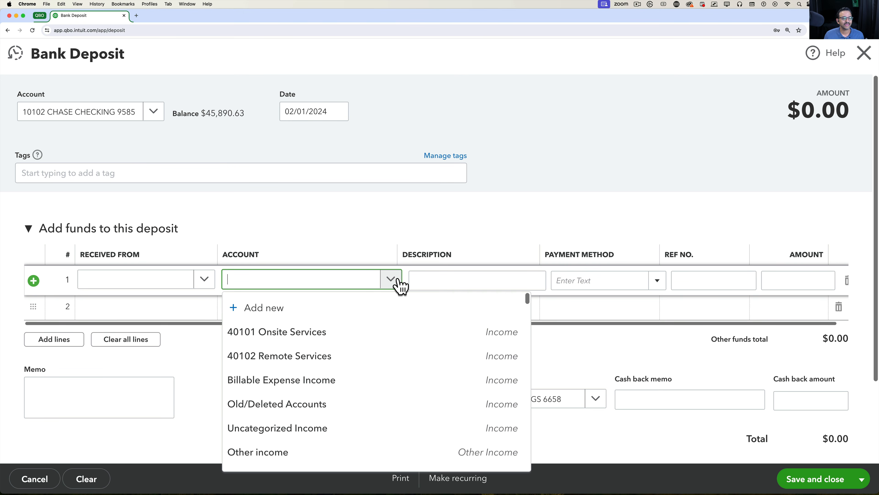
click(160, 110)
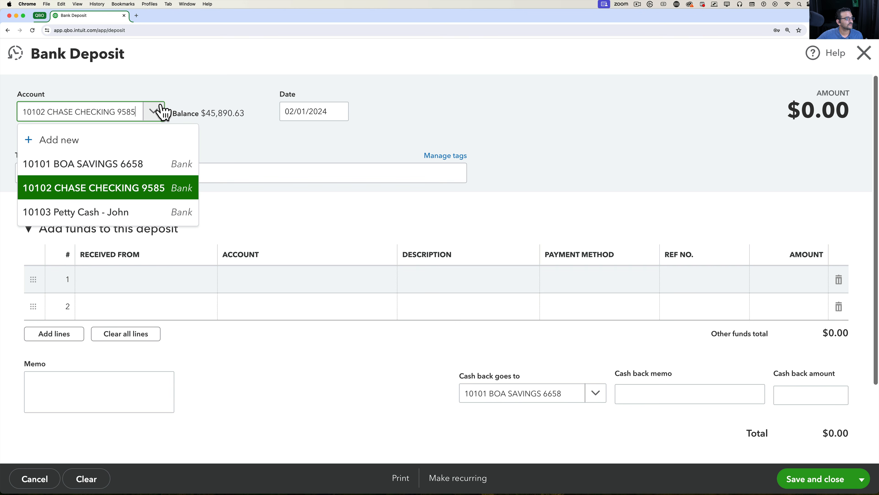
click(152, 200)
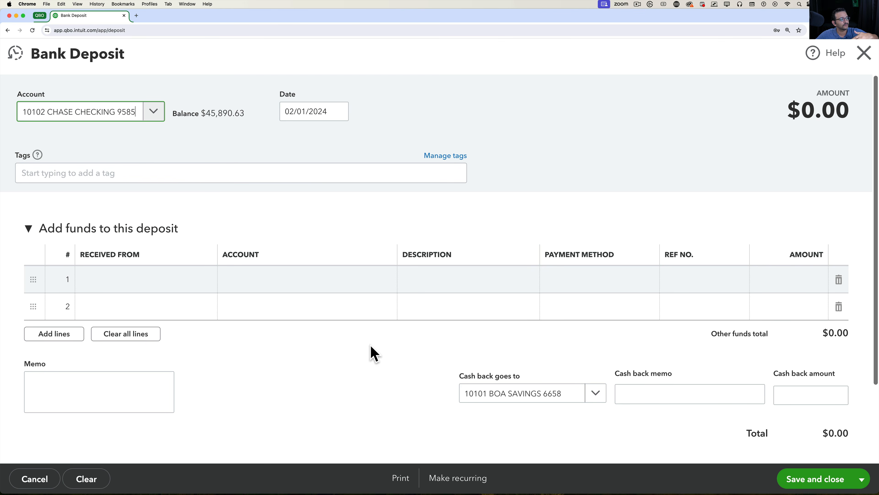
Step: Assign the income account 40101 Onsite Services to the first deposit line
click(307, 283)
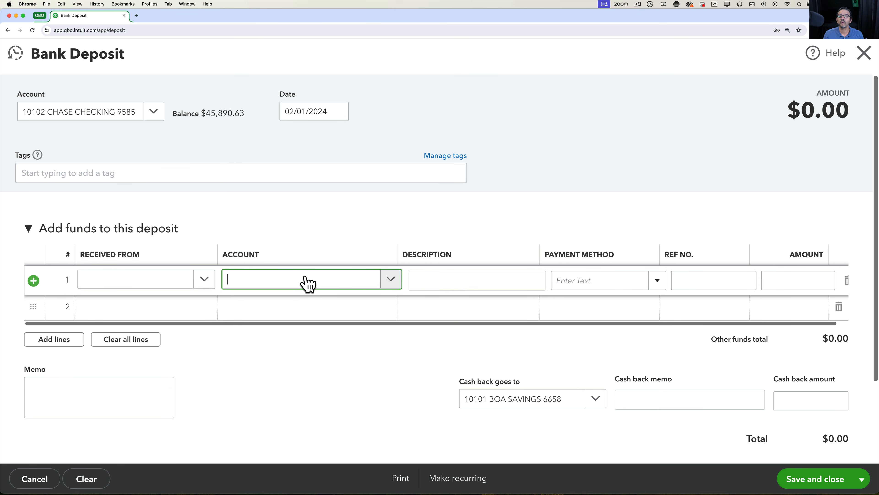
click(391, 280)
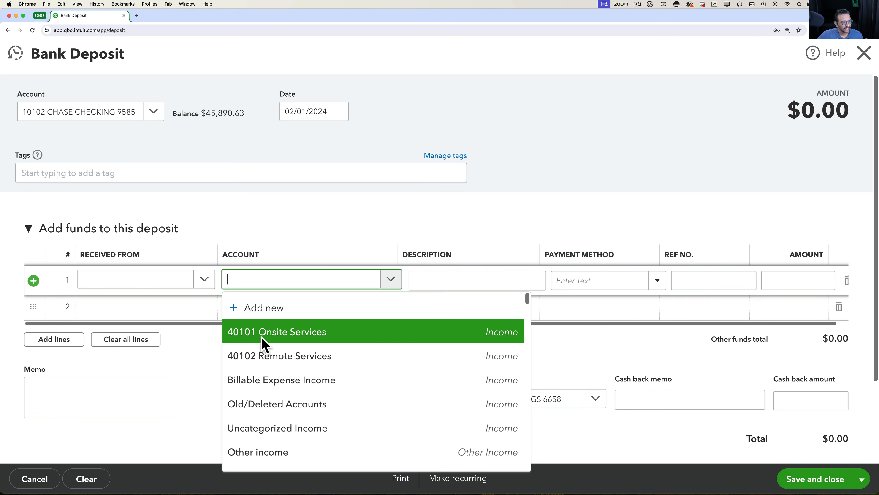
click(270, 337)
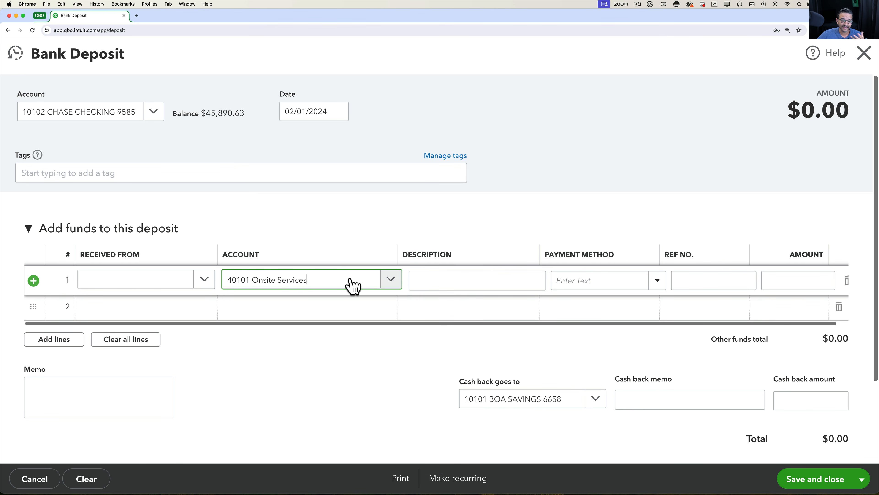
Step: Describe the first deposit line as "Check from" followed by the payer's first name, and check the available payers in Received From
click(464, 287)
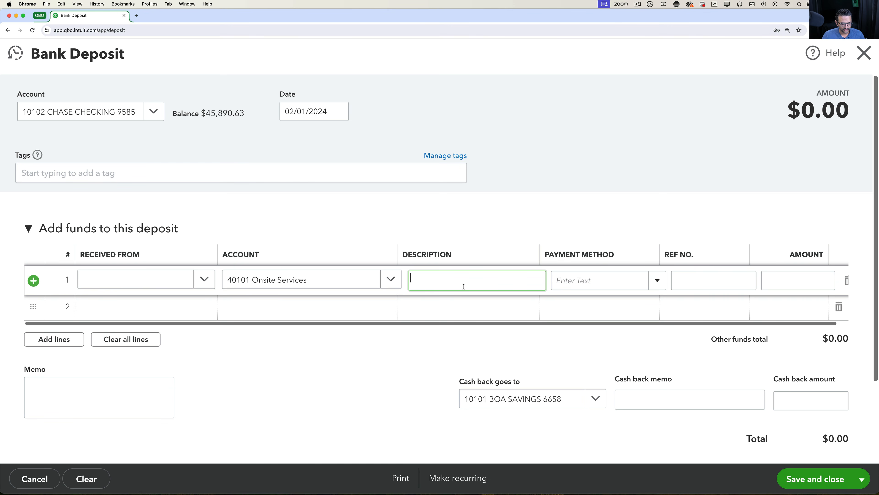
text(Check from )
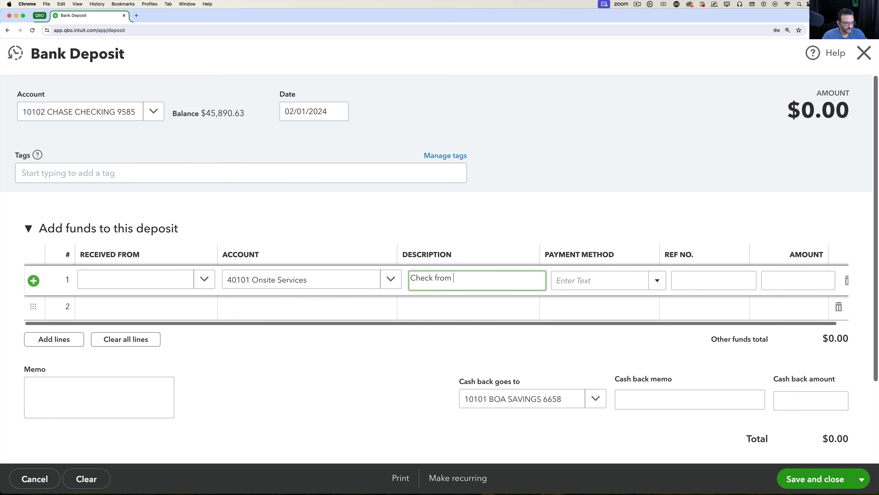
text(Marvin)
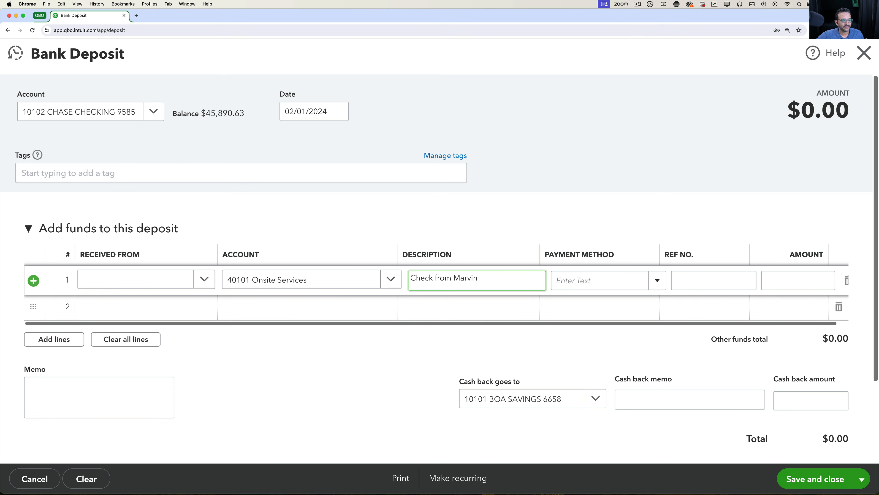
drag(455, 277, 505, 277)
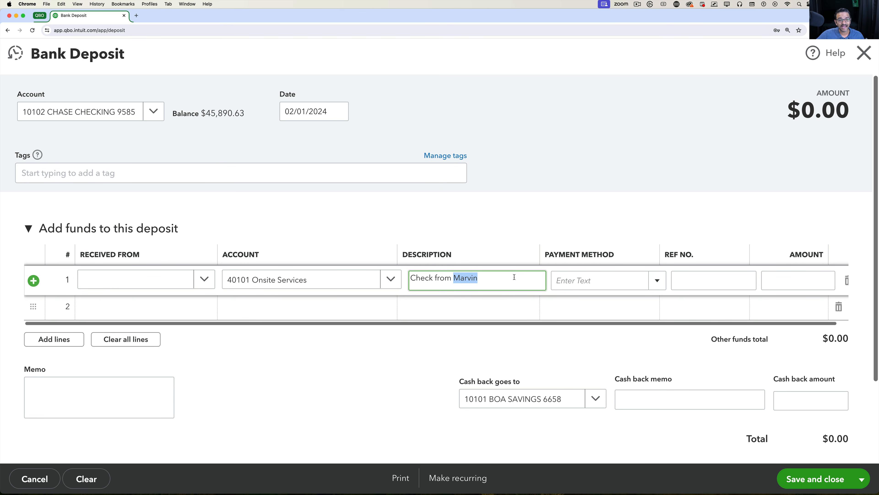
click(205, 283)
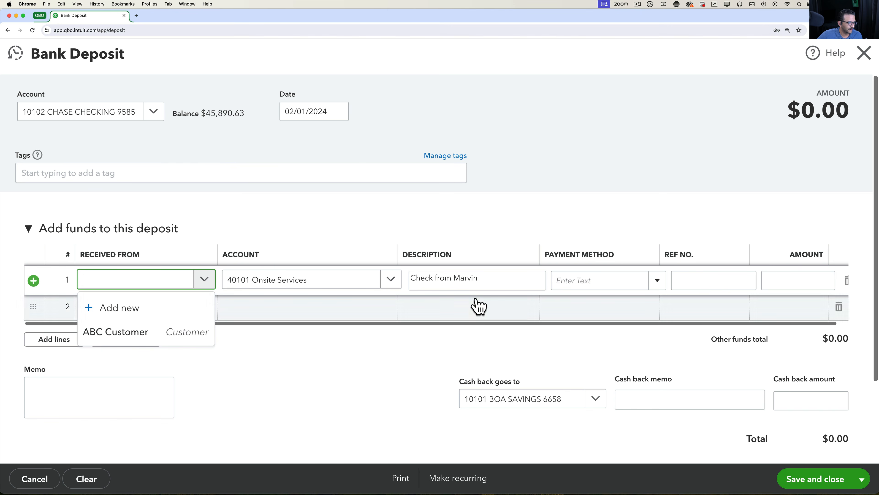
click(500, 279)
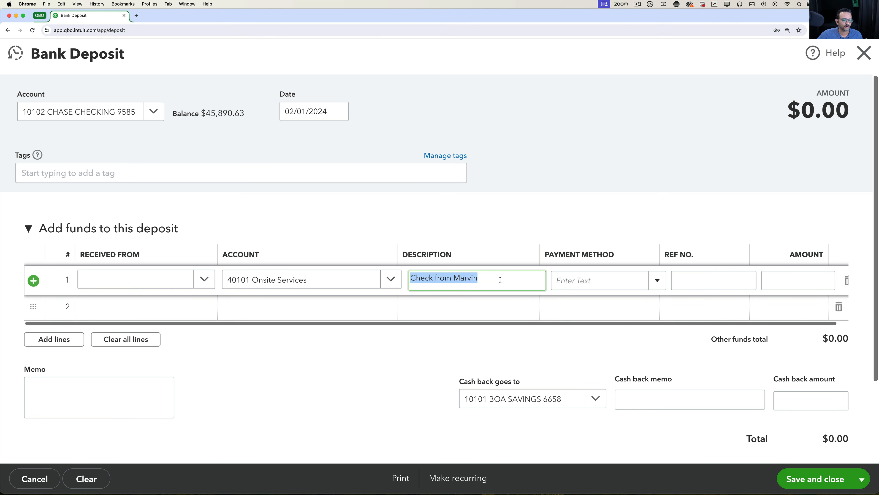
click(501, 279)
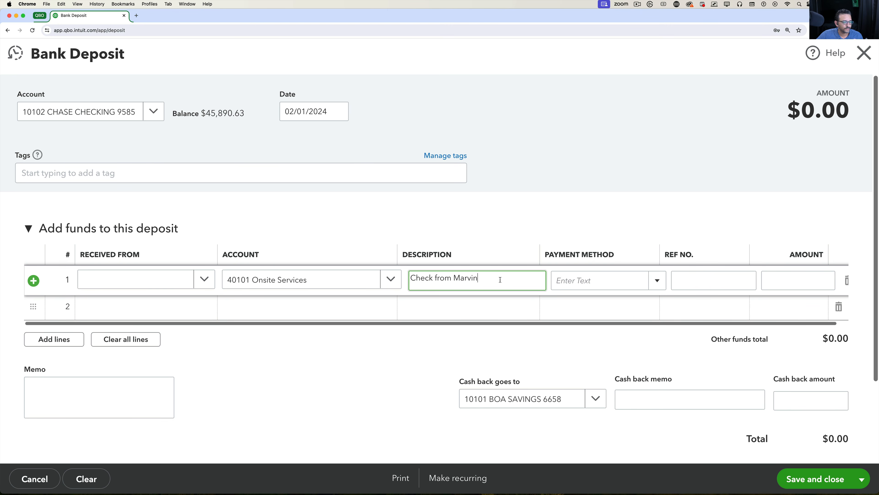
click(658, 281)
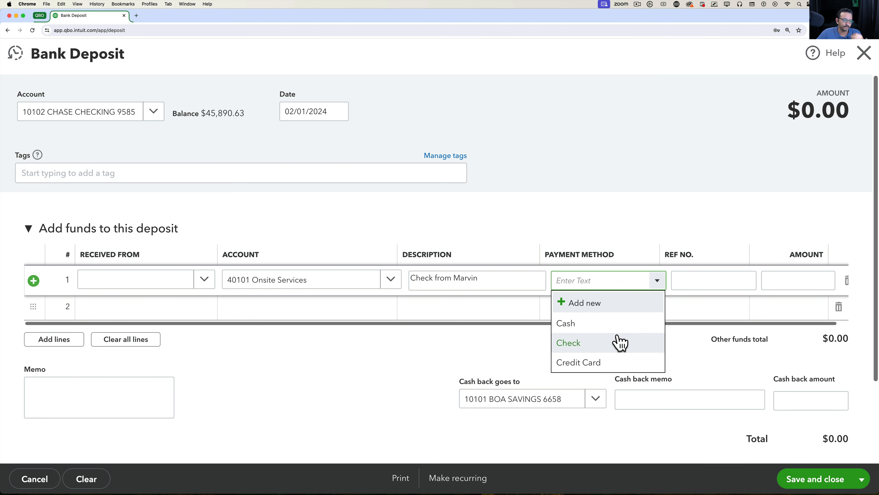
click(601, 304)
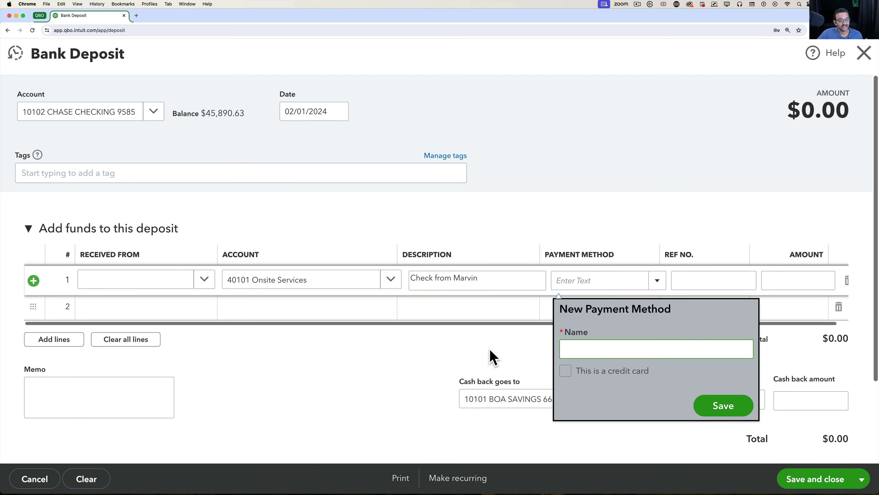
click(490, 357)
Step: Set the first deposit line's payment method to Check with reference number 11545
click(659, 286)
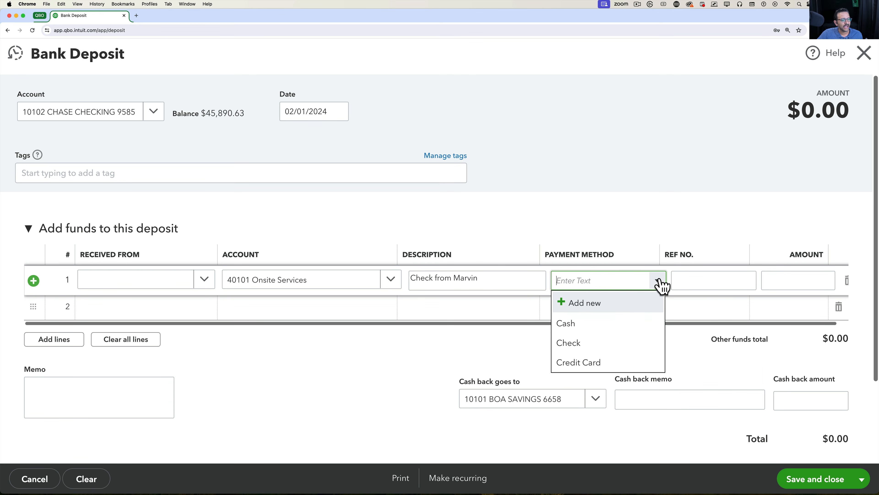
click(602, 343)
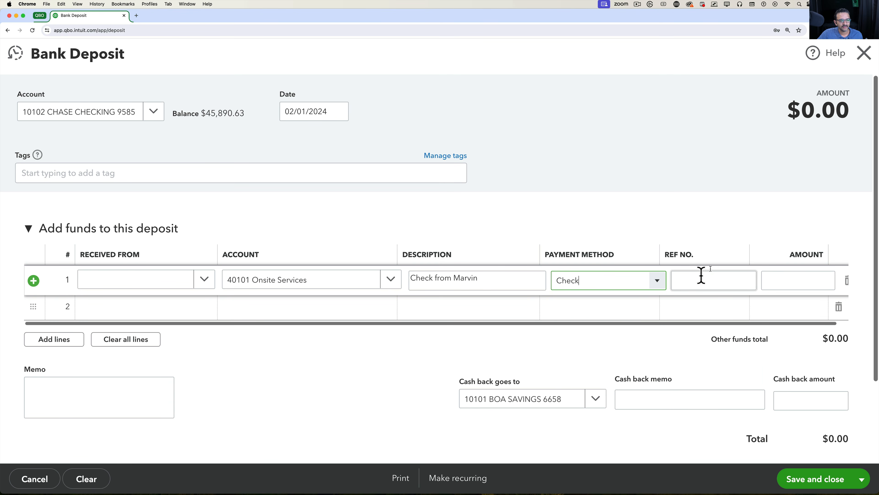
click(714, 278)
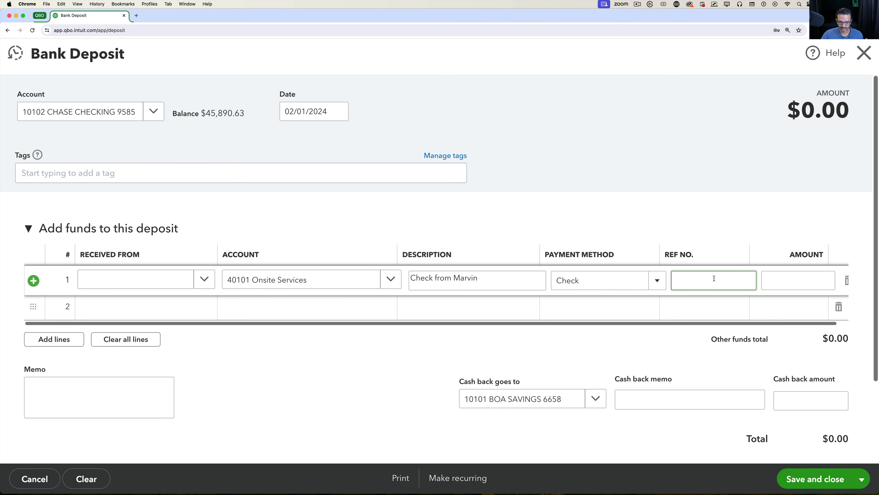
text(11545)
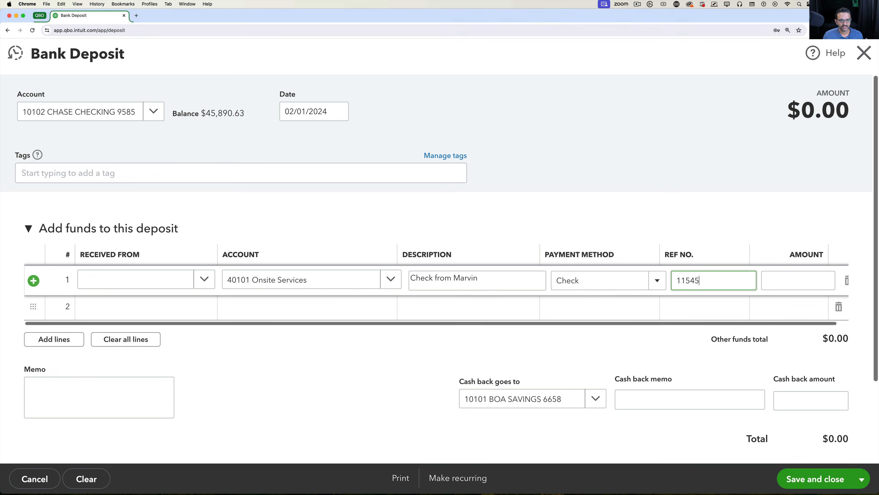
Step: Enter an amount of 2500 on the first deposit line, and save and close the deposit
click(806, 279)
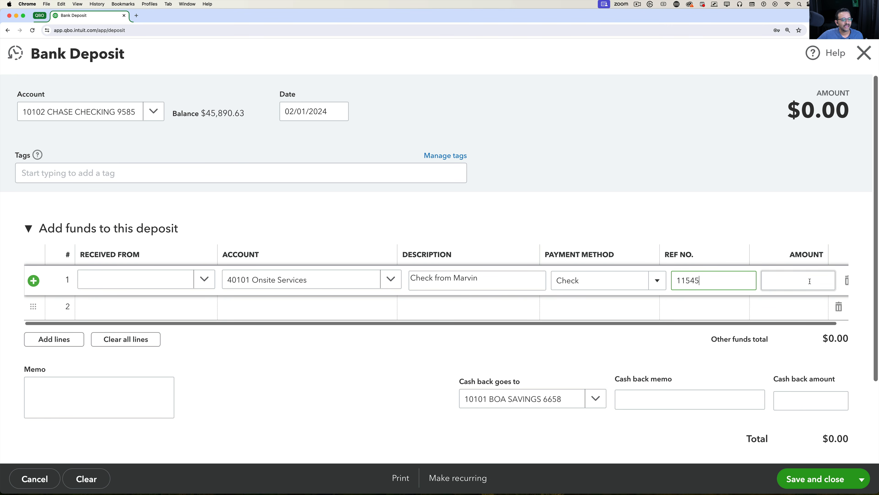
text(2500)
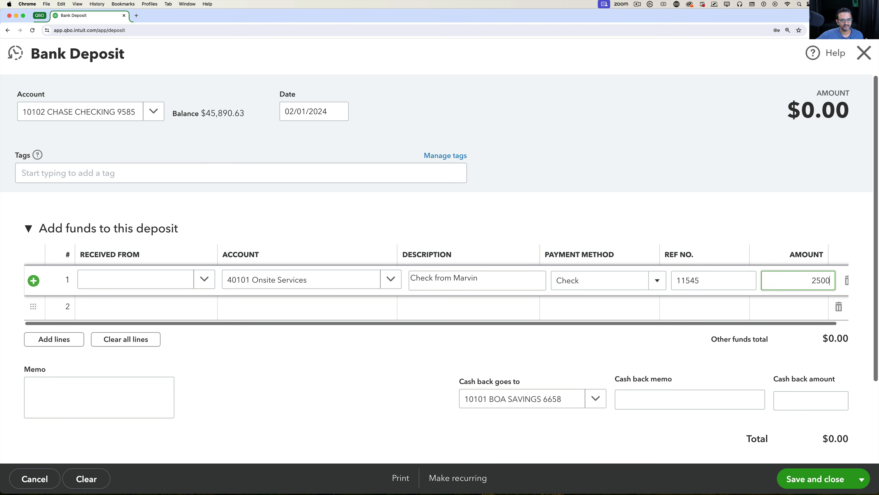
click(798, 300)
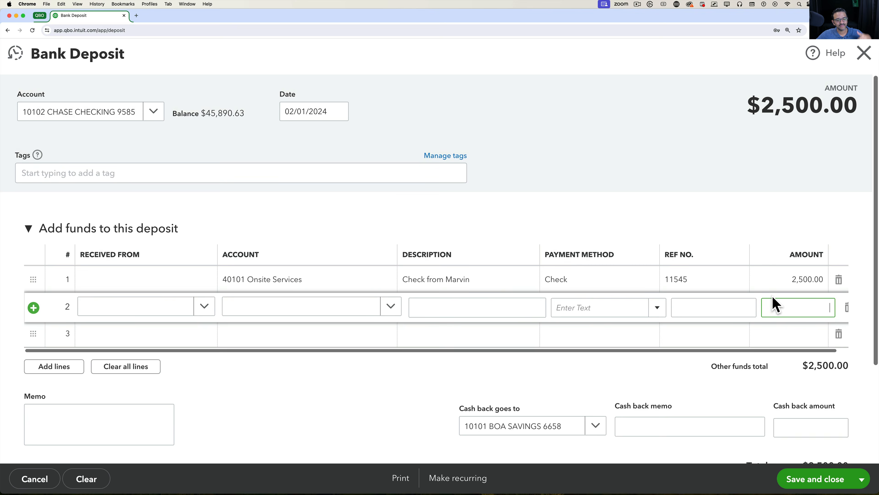
scroll(772, 304, down, 5)
scroll(774, 304, up, 5)
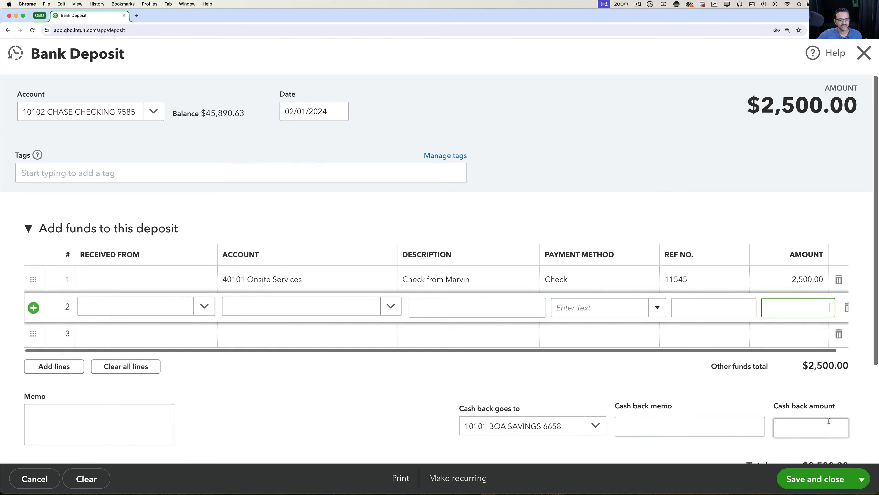
click(821, 480)
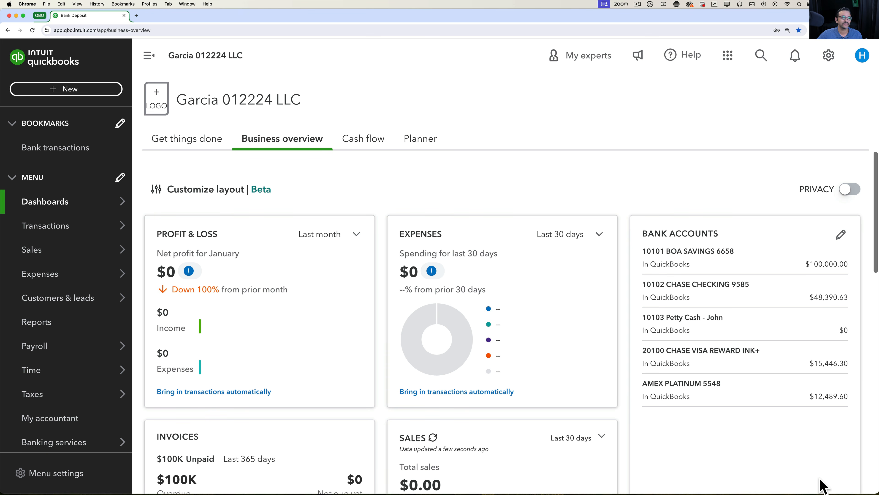
Step: Create a new bank deposit into 10102 Chase Checking dated 02/02/2024
click(52, 91)
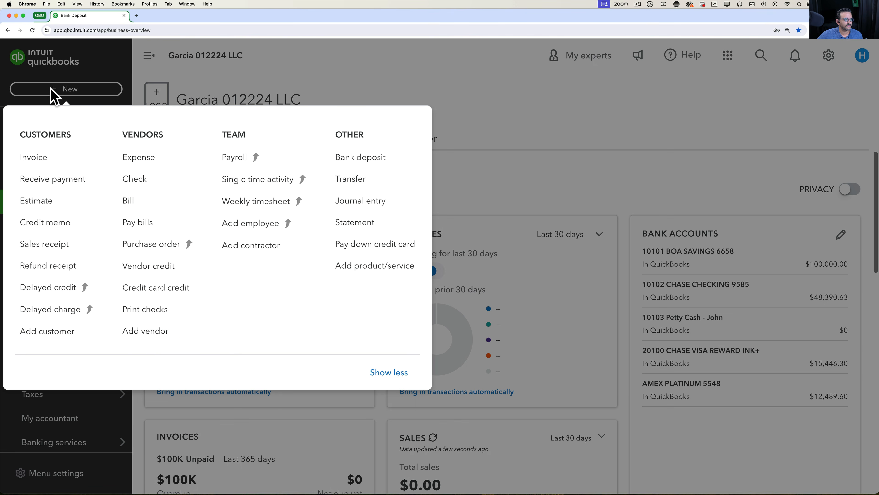
click(372, 160)
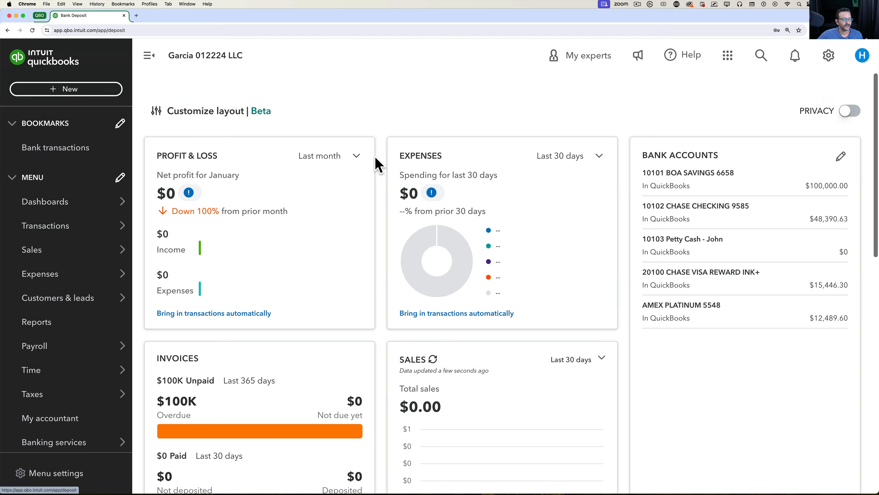
click(152, 112)
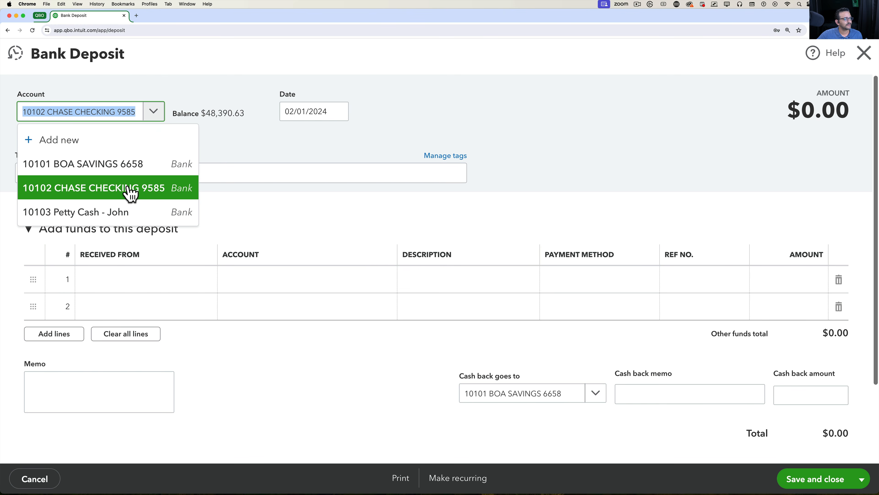
click(122, 191)
click(339, 115)
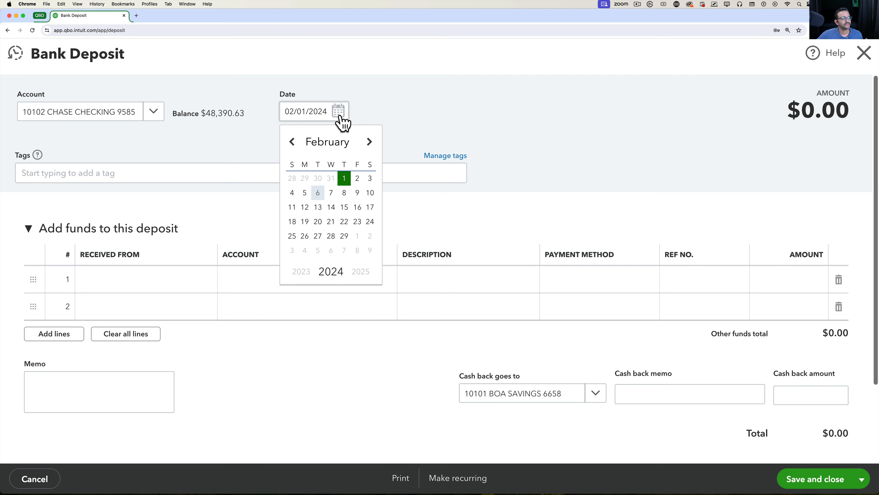
click(358, 177)
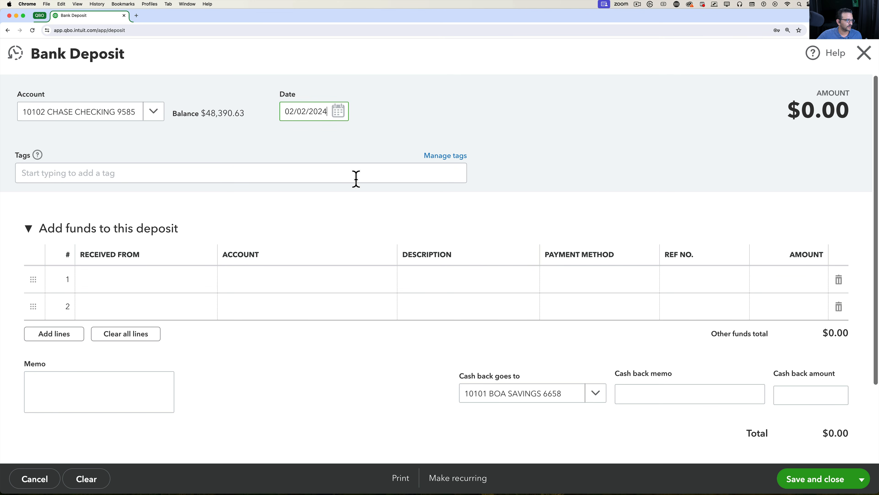
Step: On the first deposit line, choose ABC Customer as the payer and 40101 Onsite Services as the account
click(205, 282)
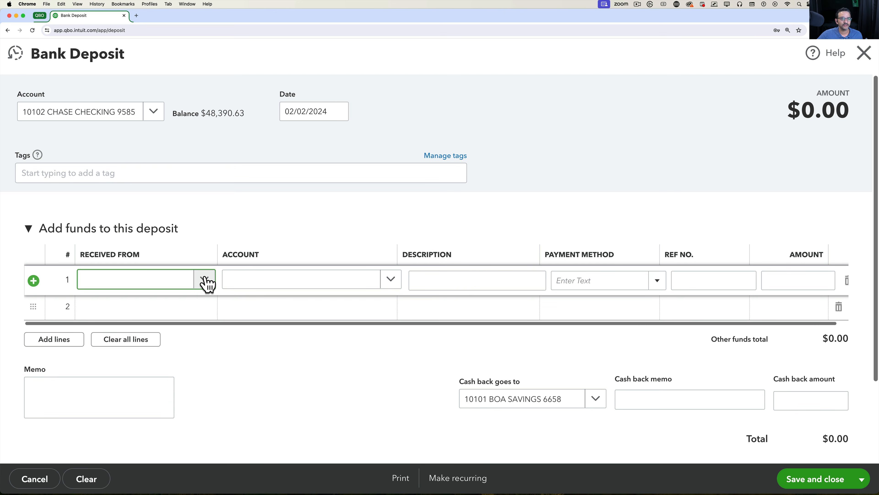
click(205, 281)
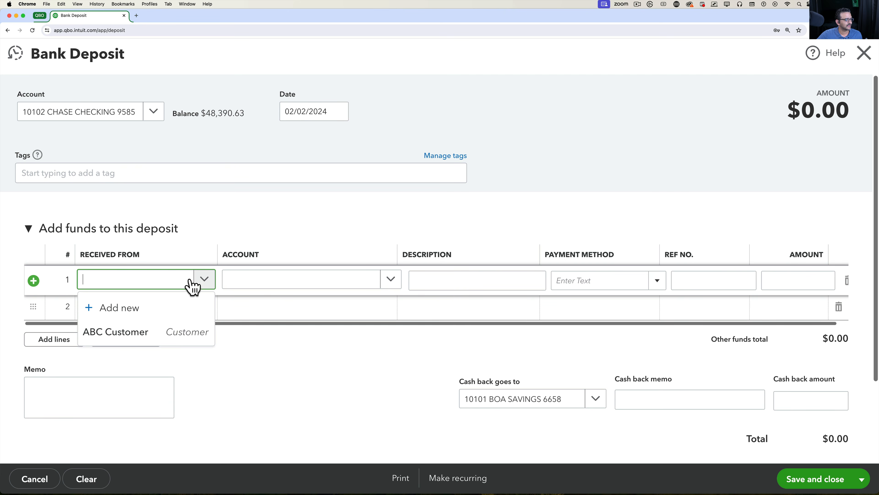
click(122, 339)
click(391, 286)
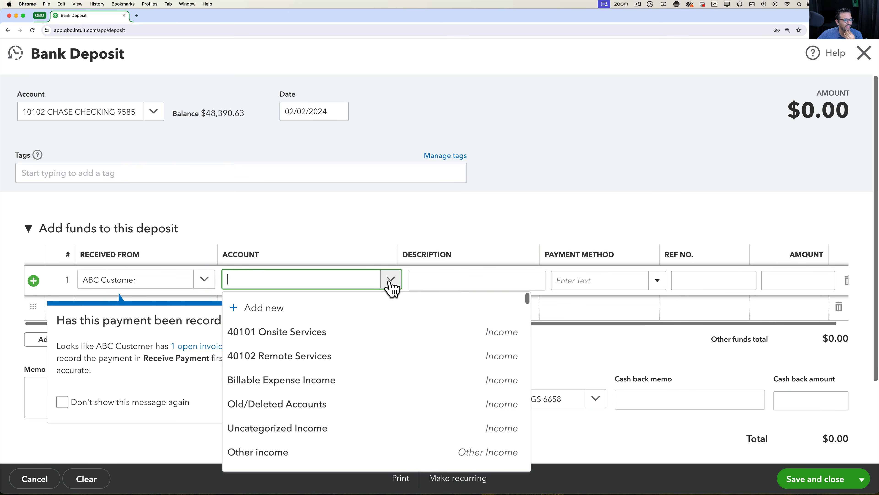
click(309, 334)
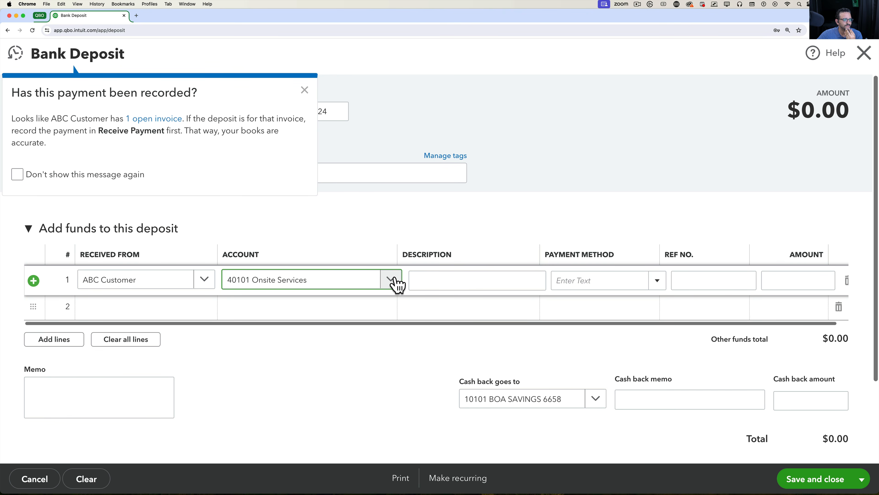
Step: Complete the first line as a Check payment with reference number 545484 and an amount of 1000
click(474, 279)
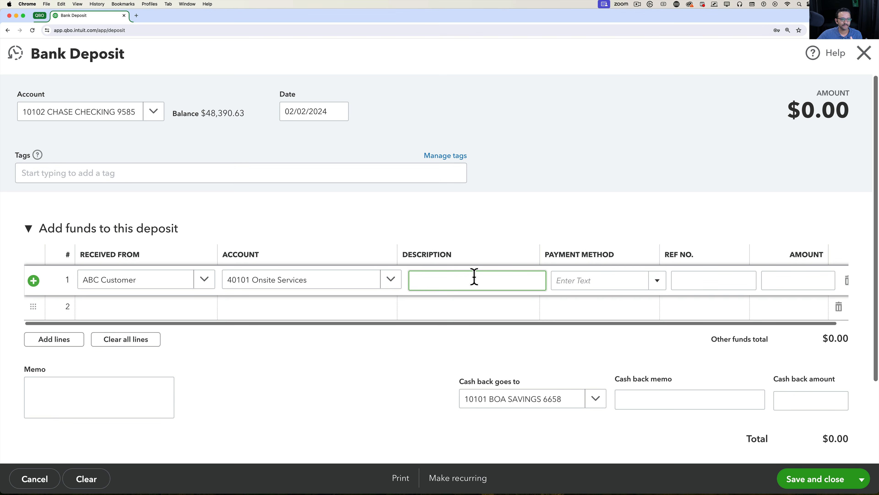
click(656, 283)
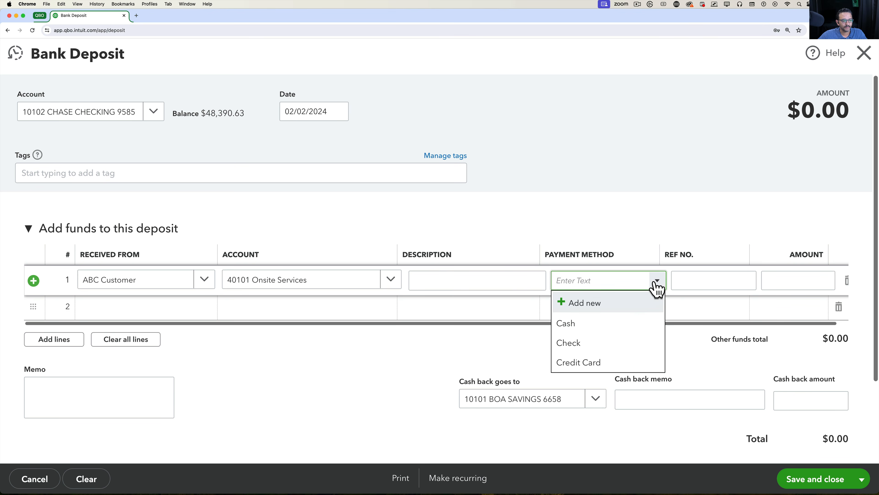
click(592, 343)
click(713, 275)
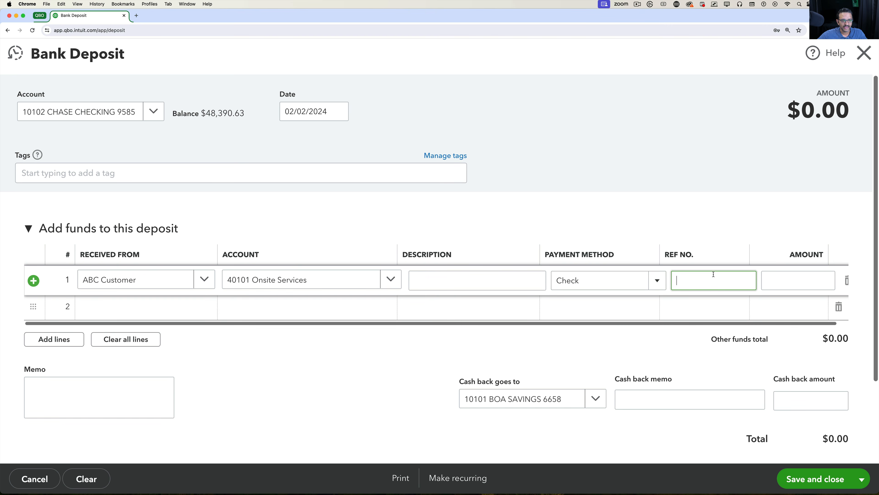
text(545484)
click(801, 284)
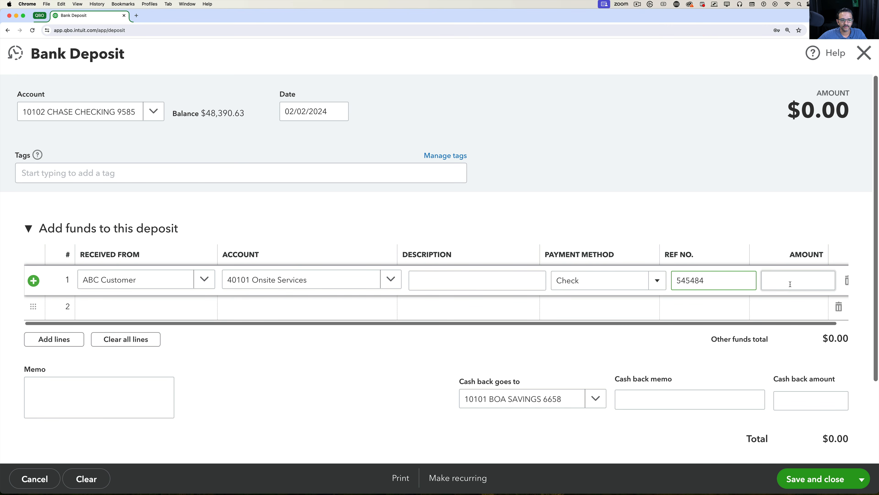
text(1000)
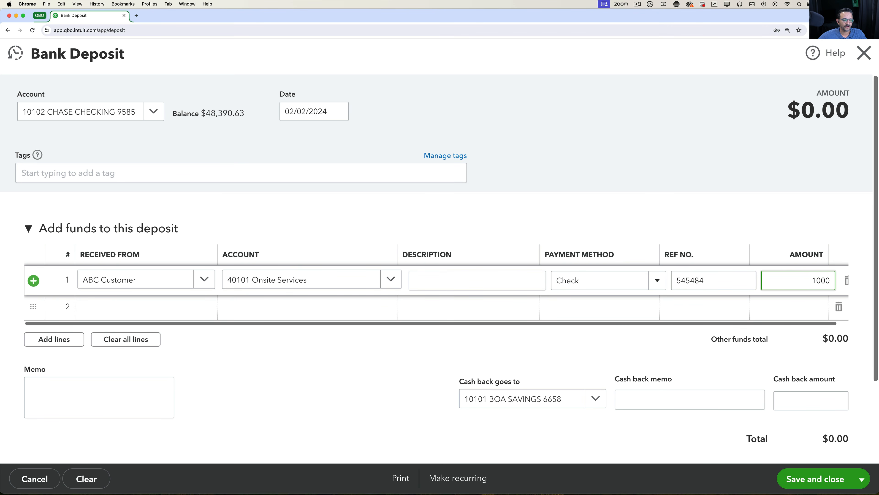
Step: Add a new customer as payer on the second deposit line, entering the customer's full name as the company name, and save it
click(212, 308)
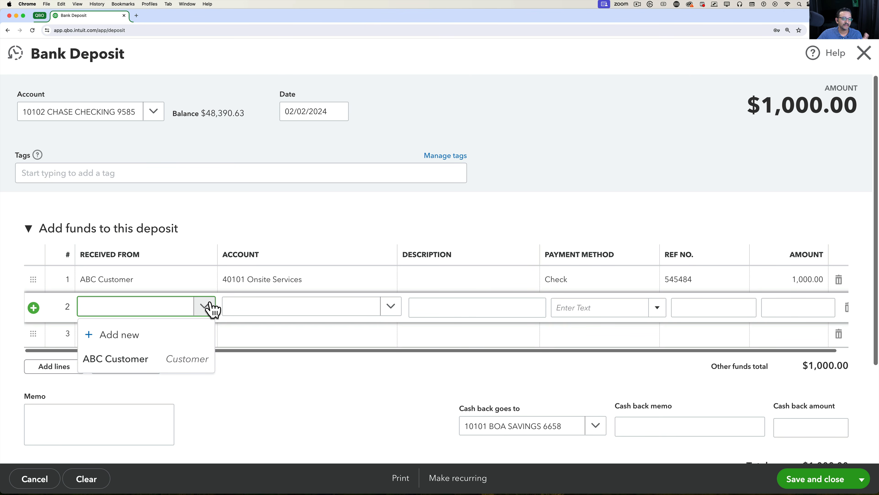
click(115, 335)
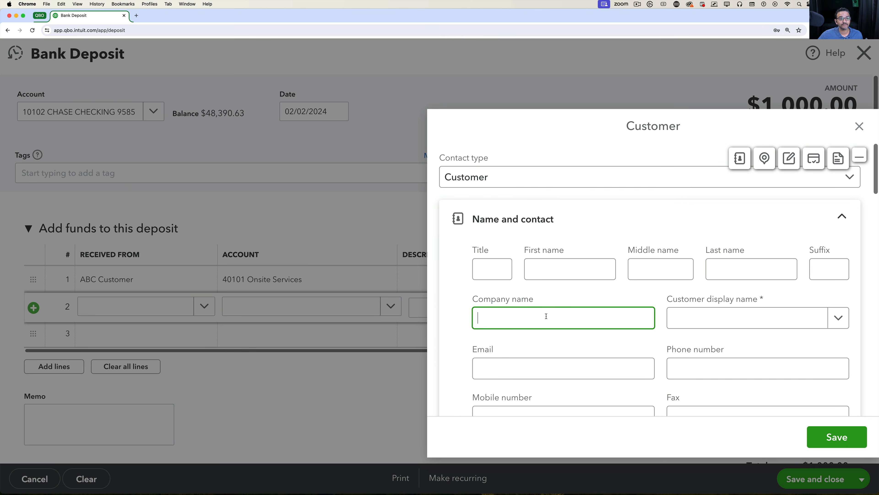
text(MA)
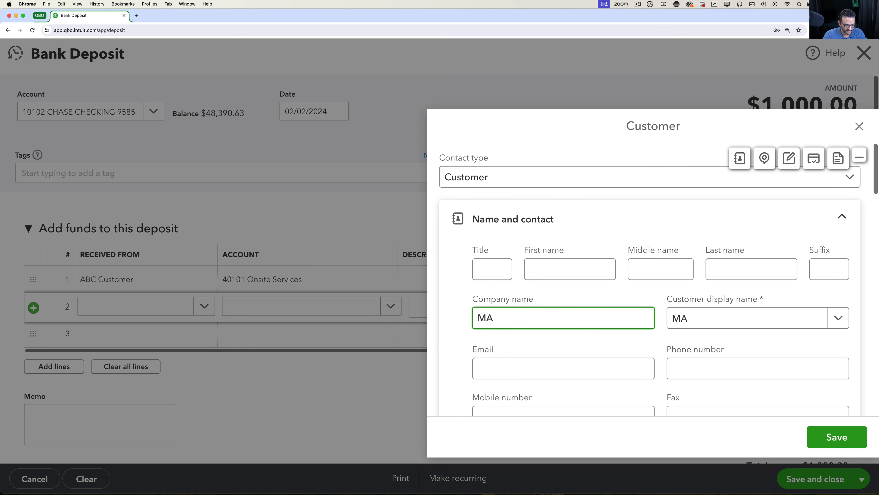
text(ry Smith)
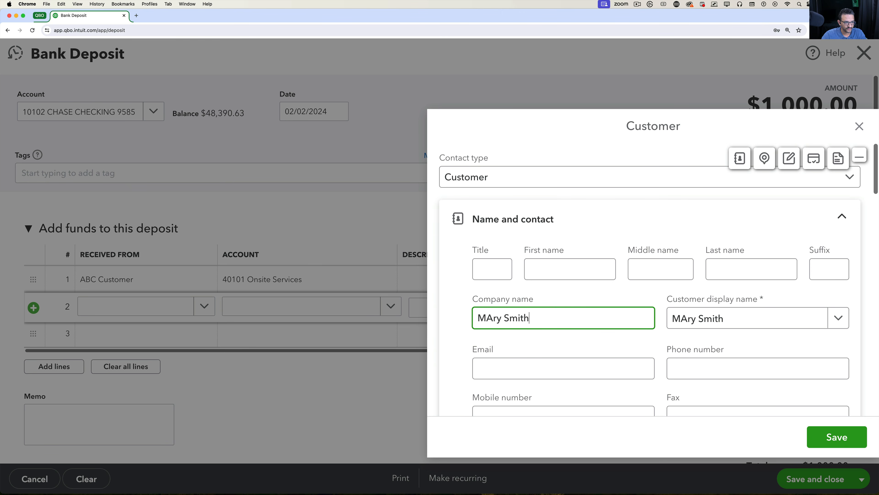
click(497, 319)
key(BackSpace)
text(a)
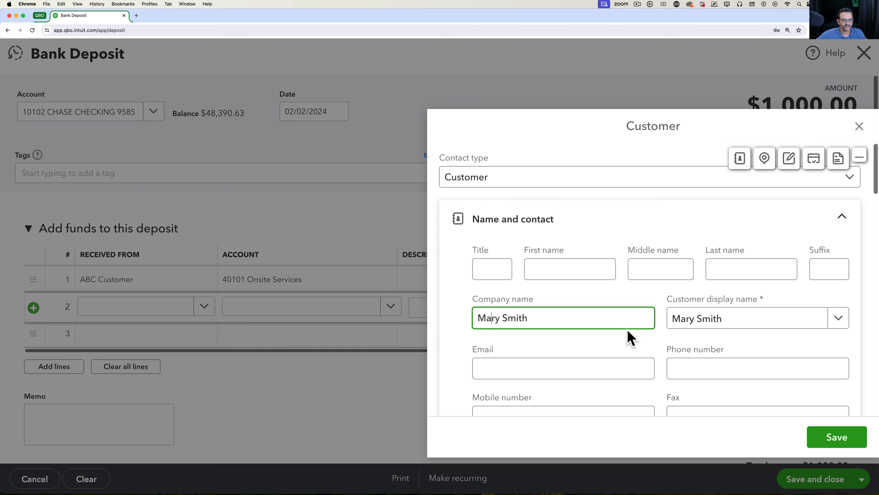
click(837, 440)
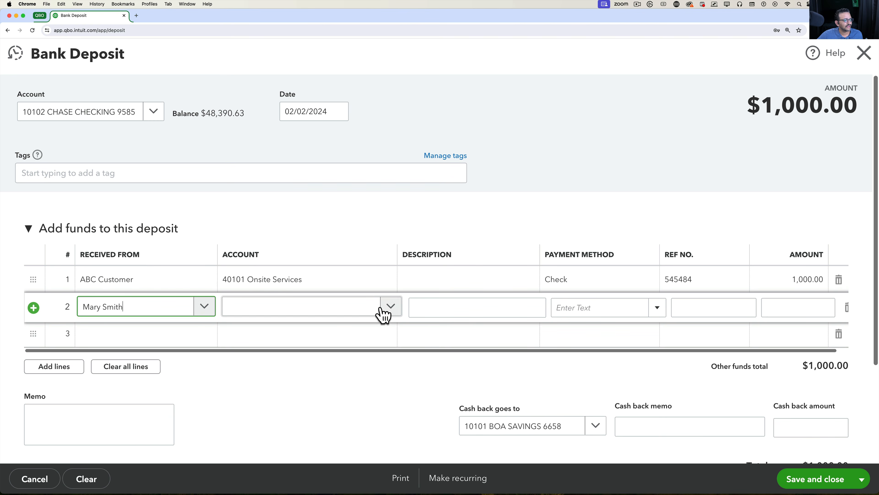
Step: Assign the second deposit line to 40102 Remote Services with Cash as the payment method
click(390, 306)
click(291, 184)
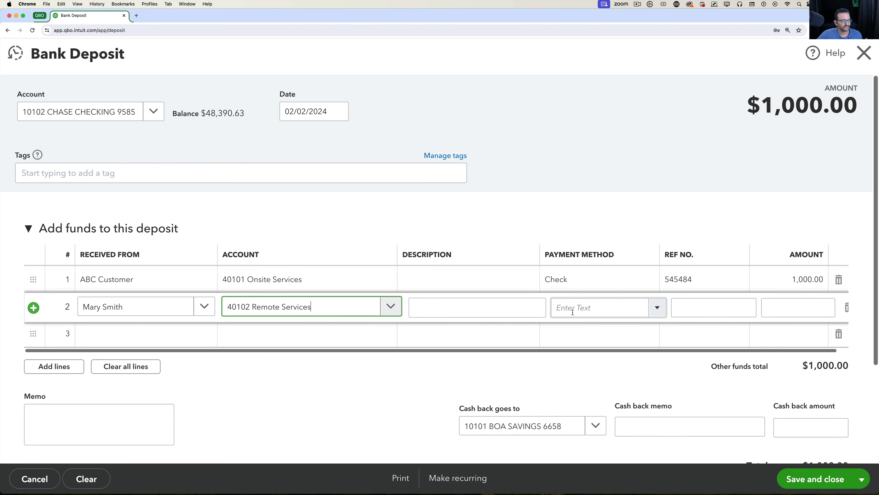
click(657, 308)
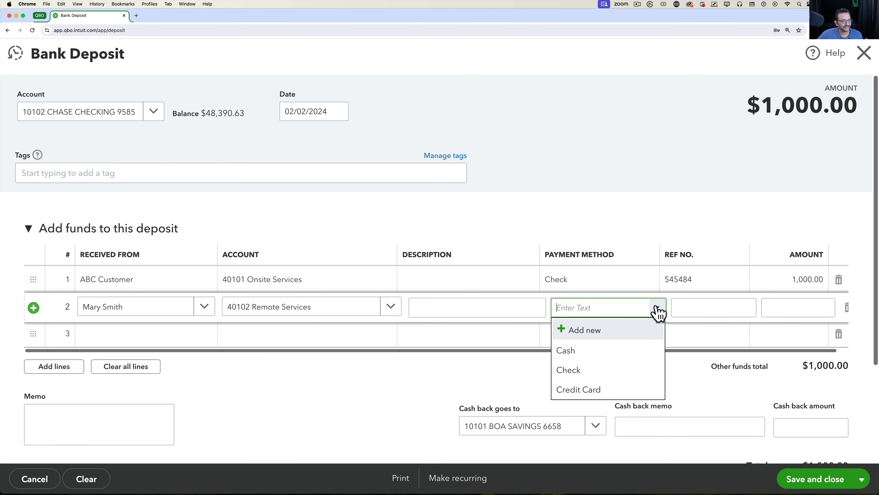
click(594, 354)
click(686, 307)
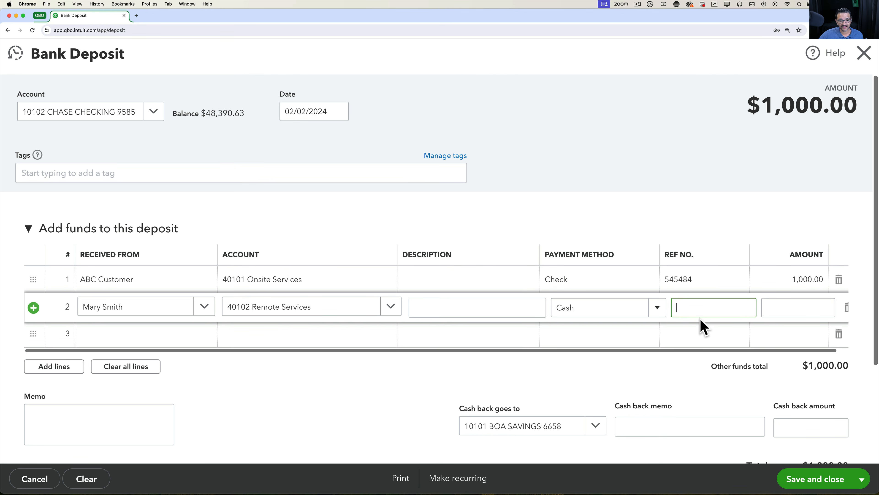
Step: Enter an amount of 500 on the second deposit line and check the deposit total
click(782, 300)
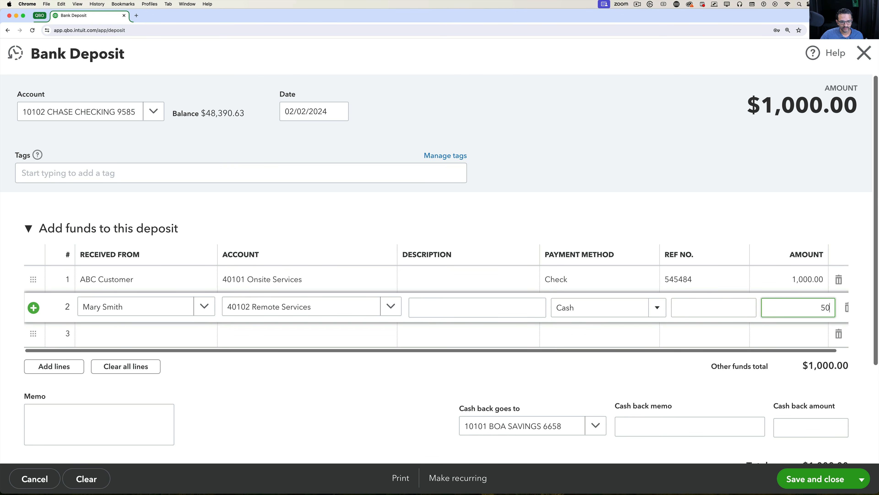
click(777, 332)
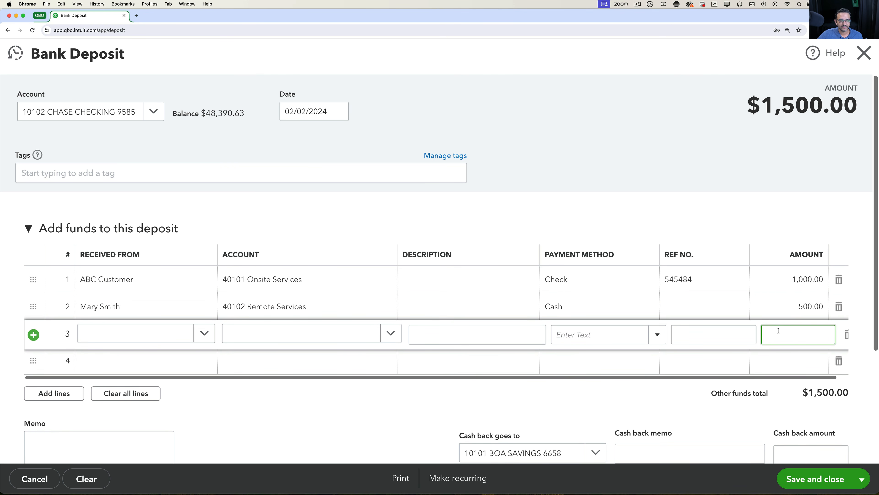
scroll(766, 359, down, 4)
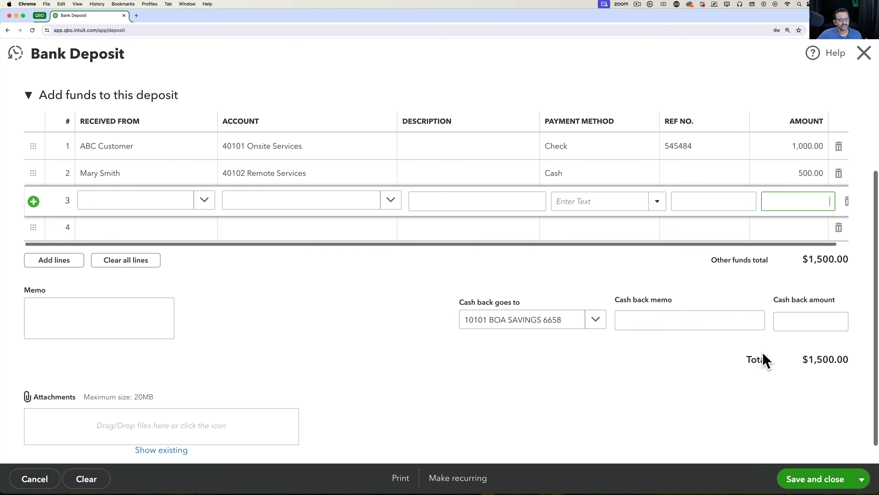
Step: Direct the deposit's cash back to the 10103 Petty Cash account with a cash back amount of 200
click(595, 314)
click(625, 367)
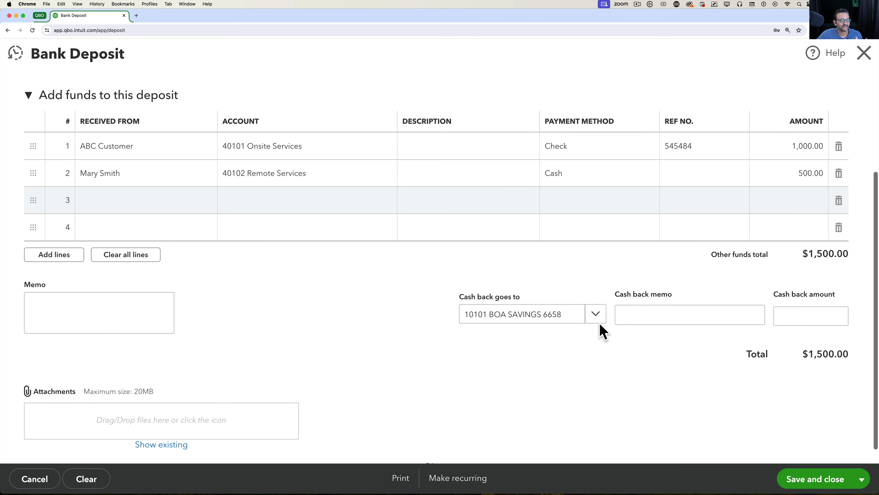
click(596, 315)
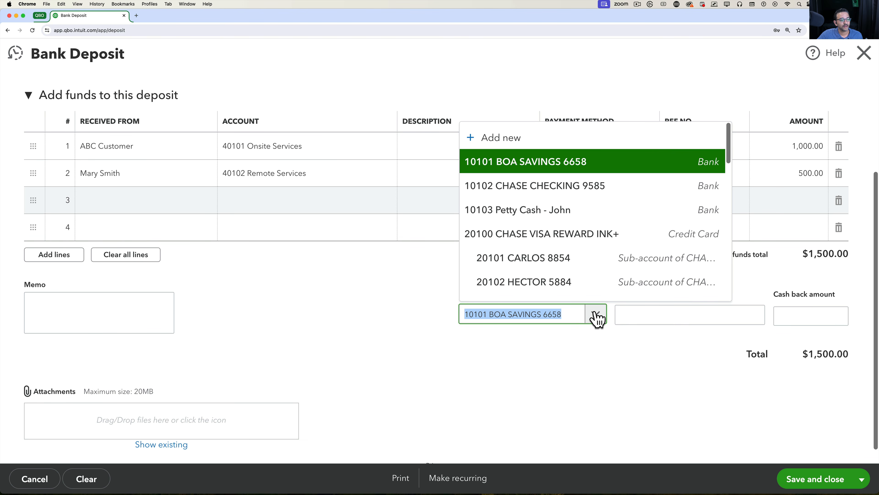
click(550, 211)
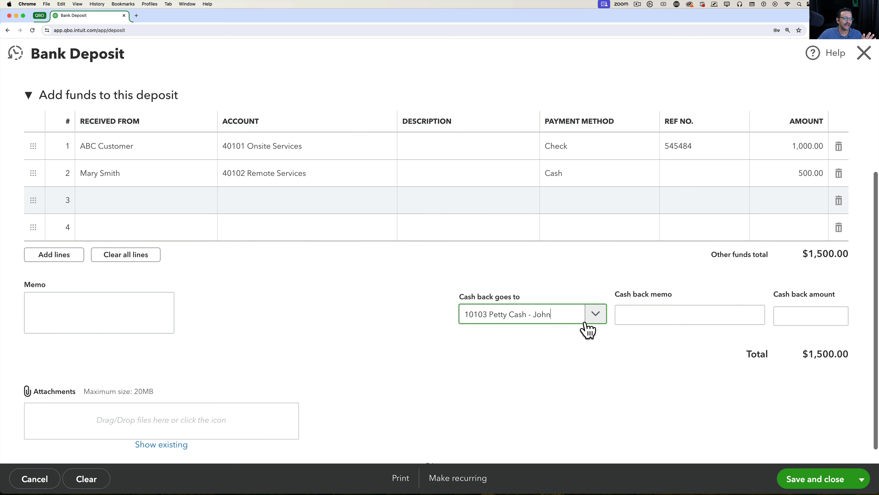
click(794, 308)
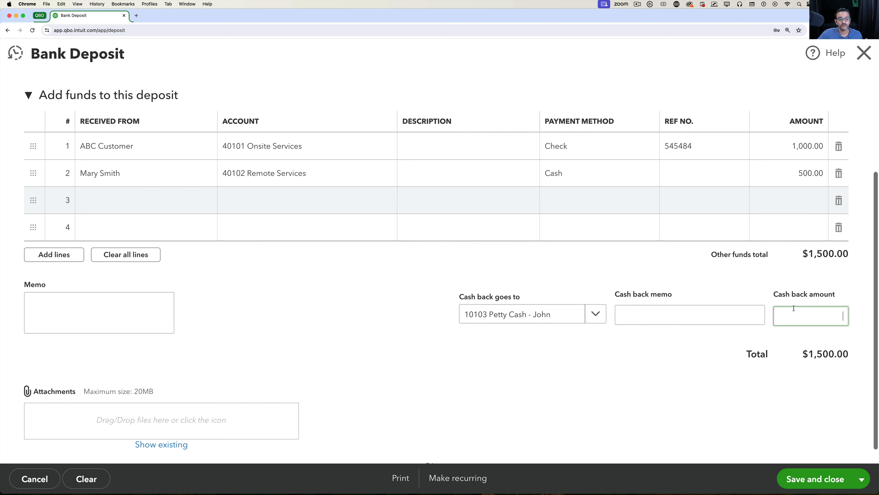
click(681, 314)
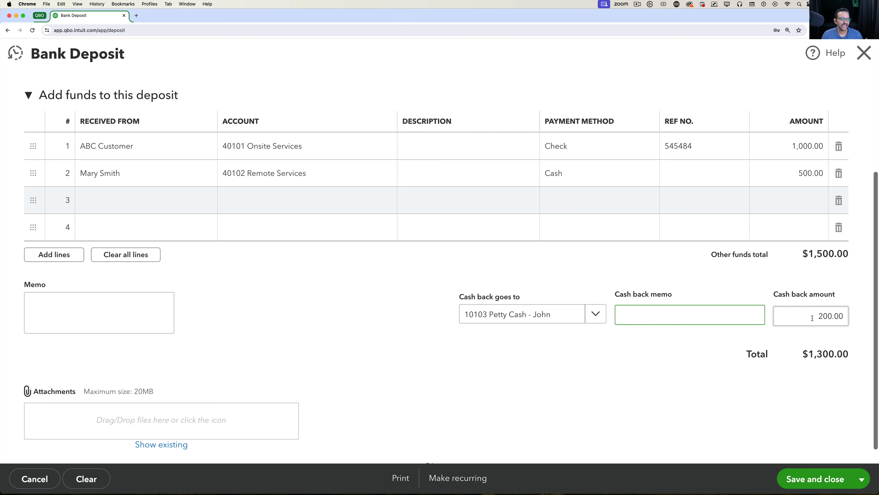
Step: Clear the cash back amount, and save the deposit while starting a new blank one
click(785, 176)
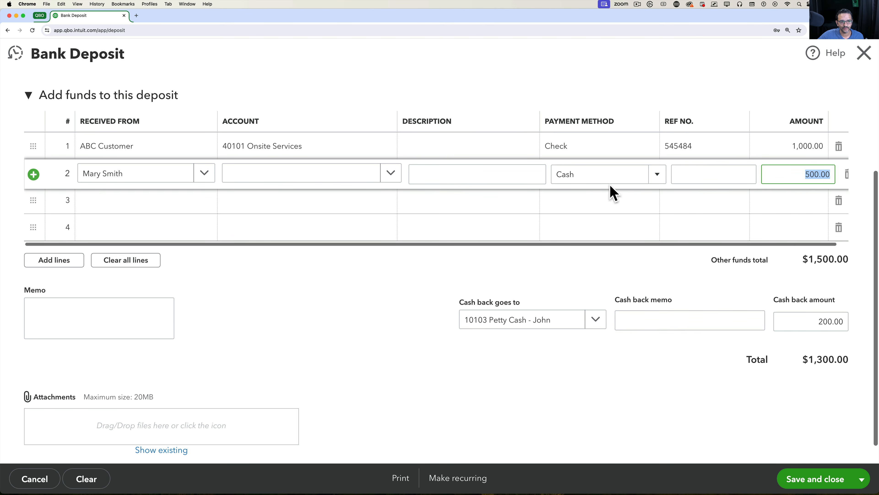
click(812, 319)
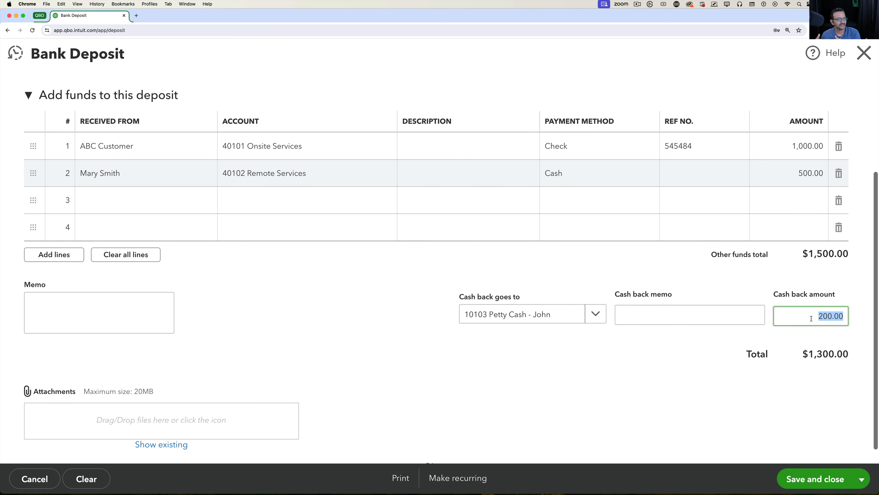
key(BackSpace)
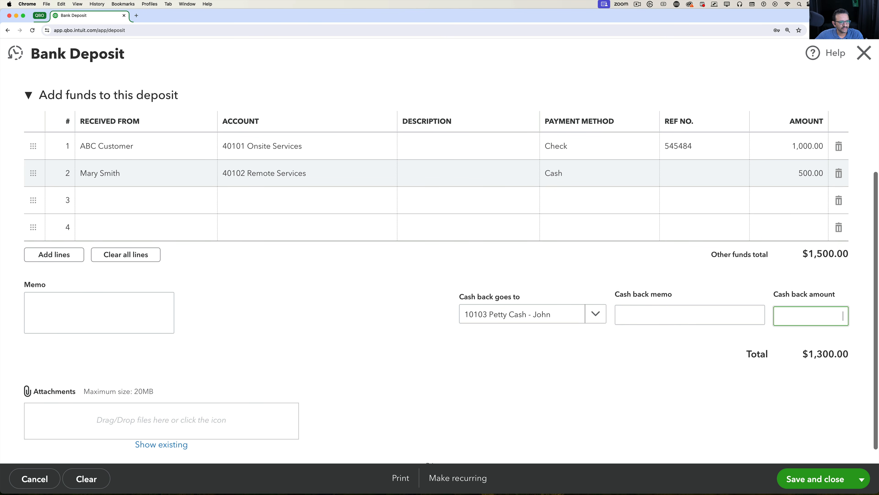
scroll(686, 298, up, 2)
click(693, 237)
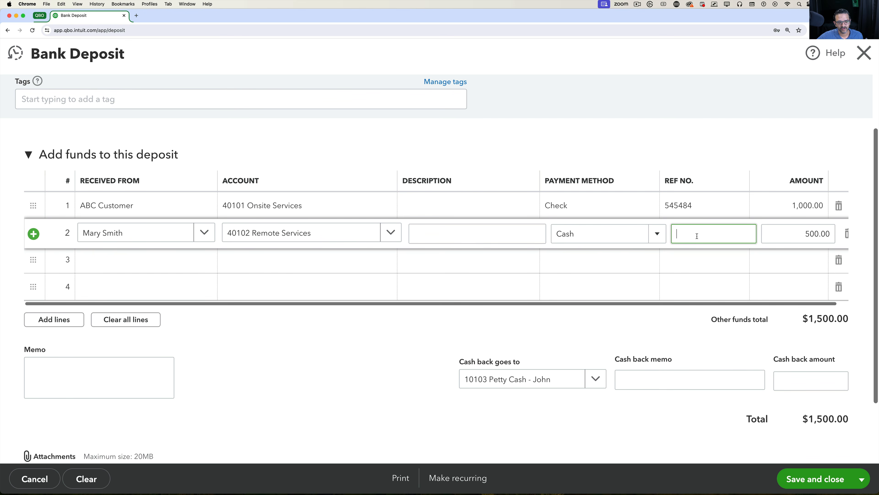
click(861, 479)
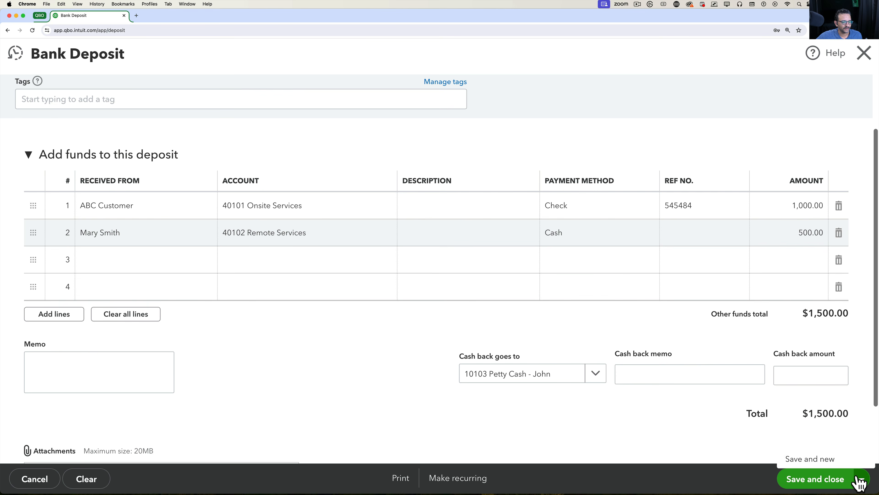
click(824, 461)
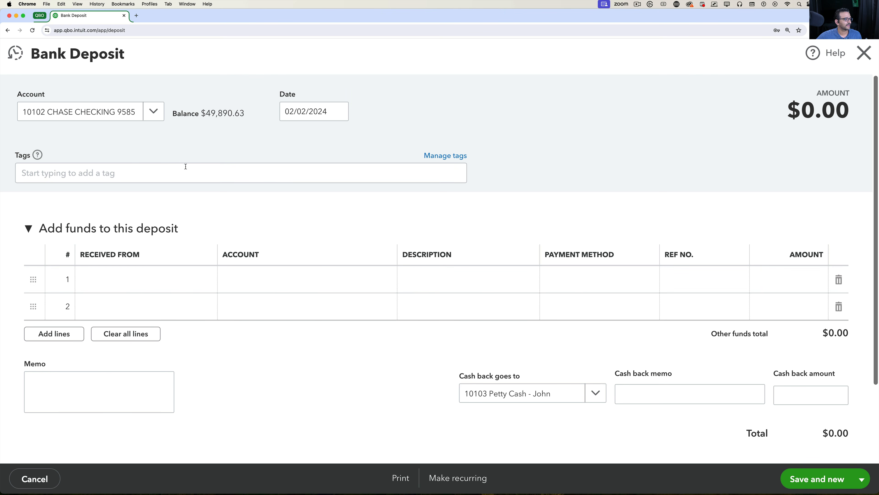
Step: Start adding a new Bank account with the detail type Cash on hand, and close the form without saving it
click(156, 120)
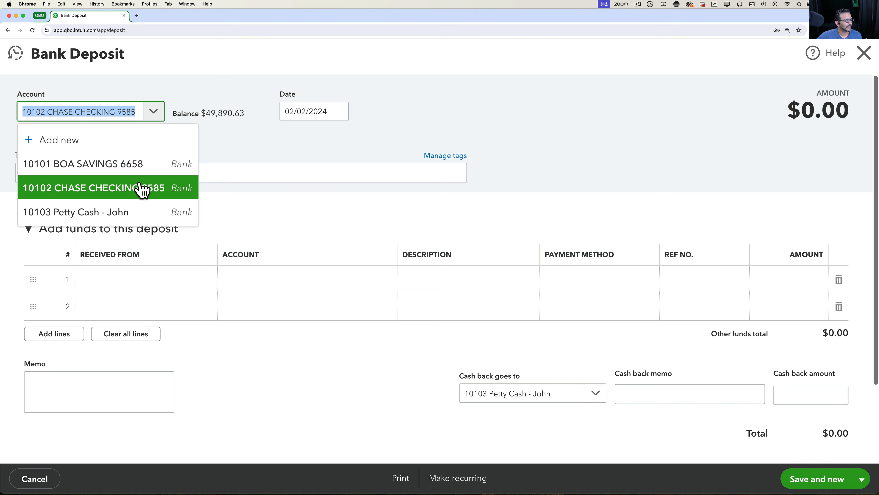
click(93, 212)
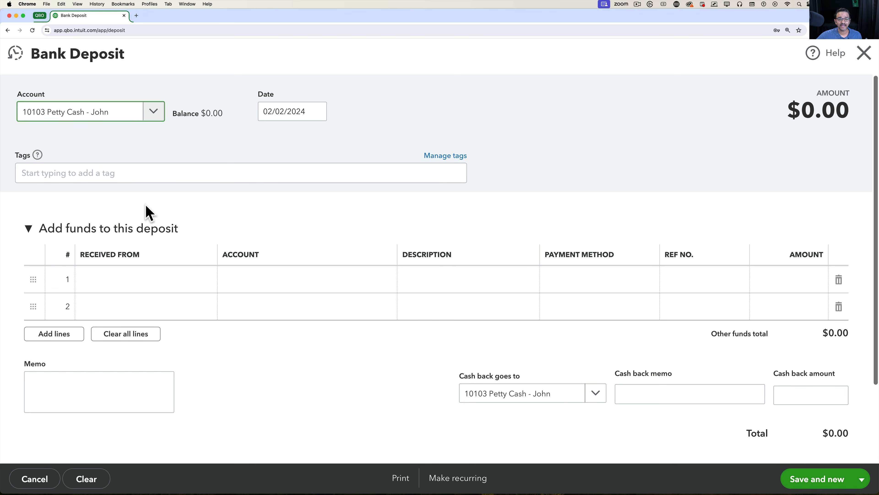
click(153, 113)
click(84, 139)
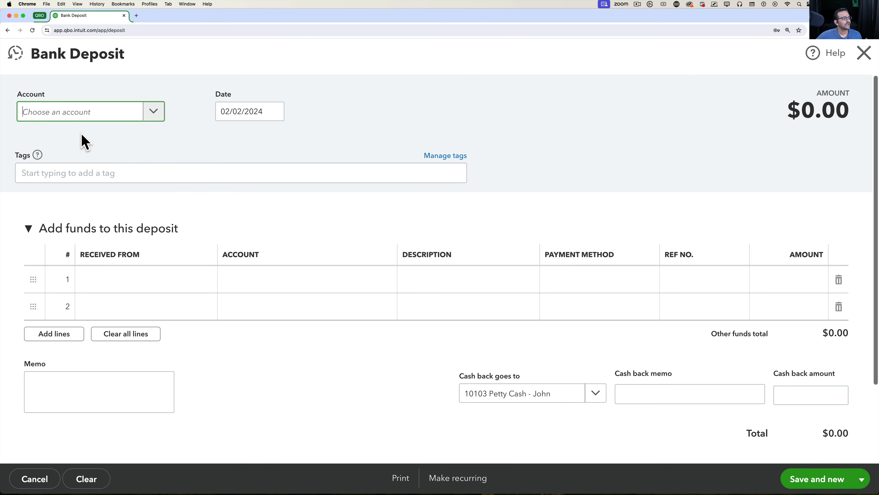
click(335, 140)
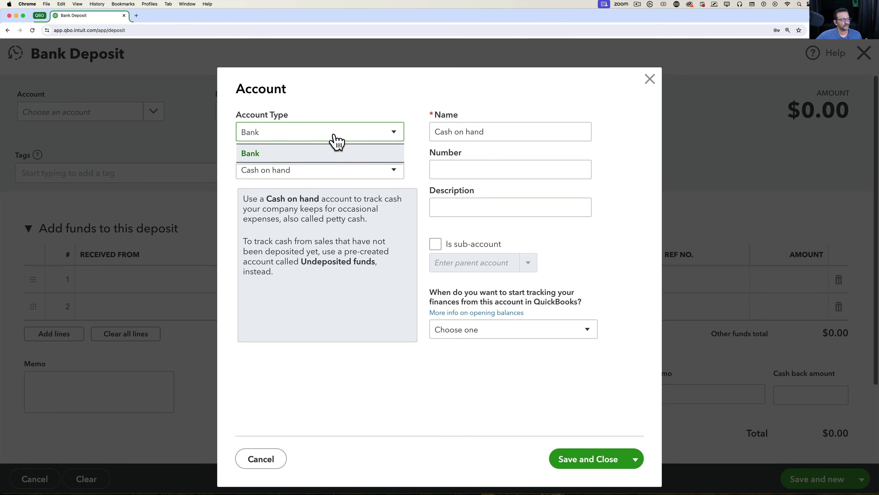
click(283, 171)
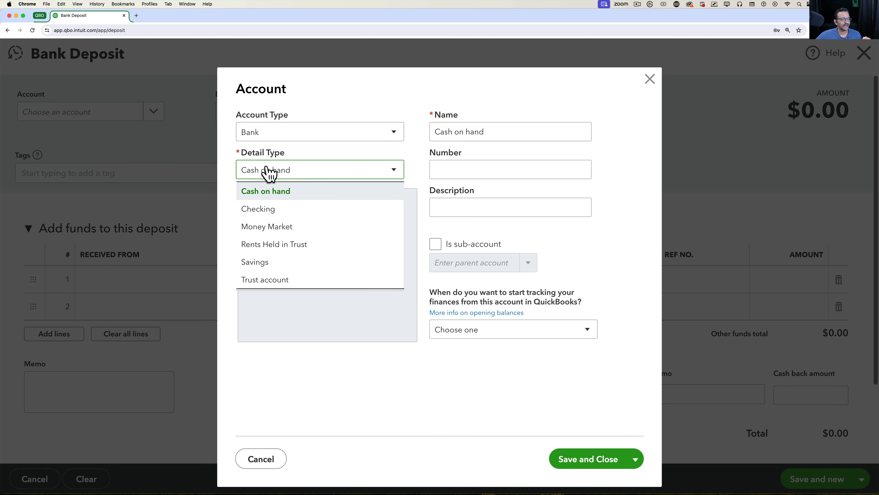
click(292, 196)
click(501, 129)
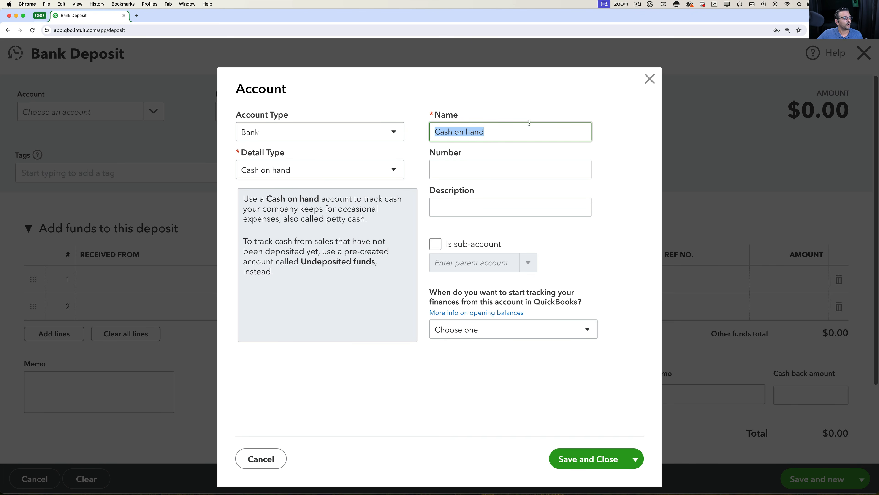
click(650, 79)
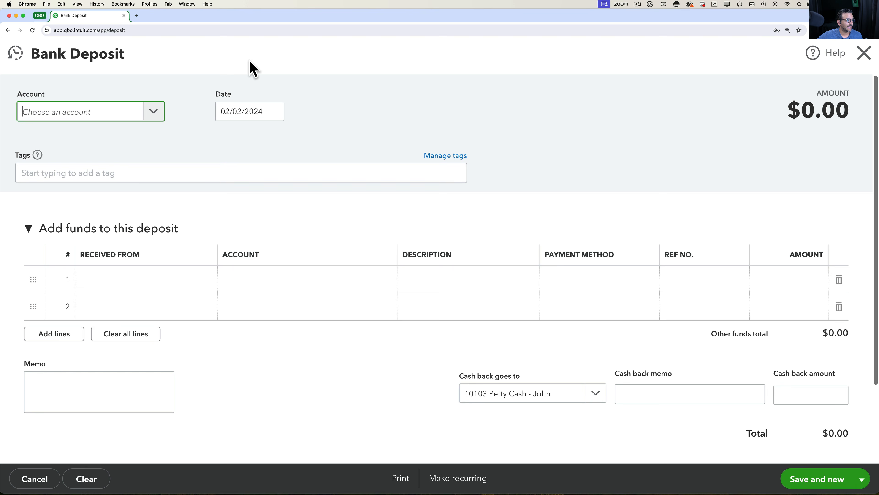
Step: Set the new deposit's account to 10103 Petty Cash and its date to 02/03/2024
click(153, 112)
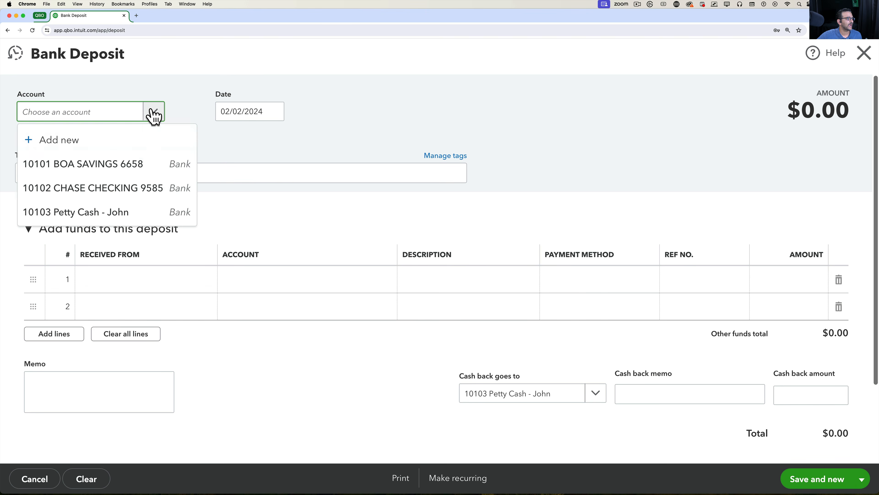
click(101, 213)
click(322, 117)
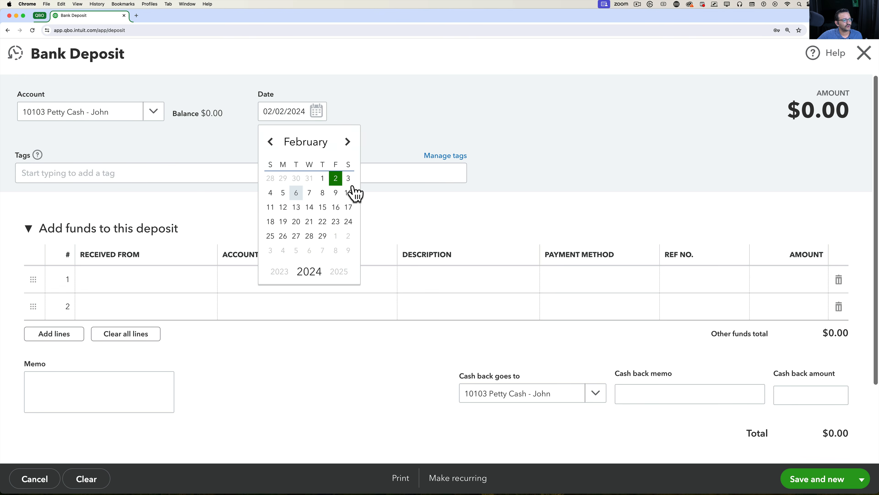
click(348, 178)
click(316, 116)
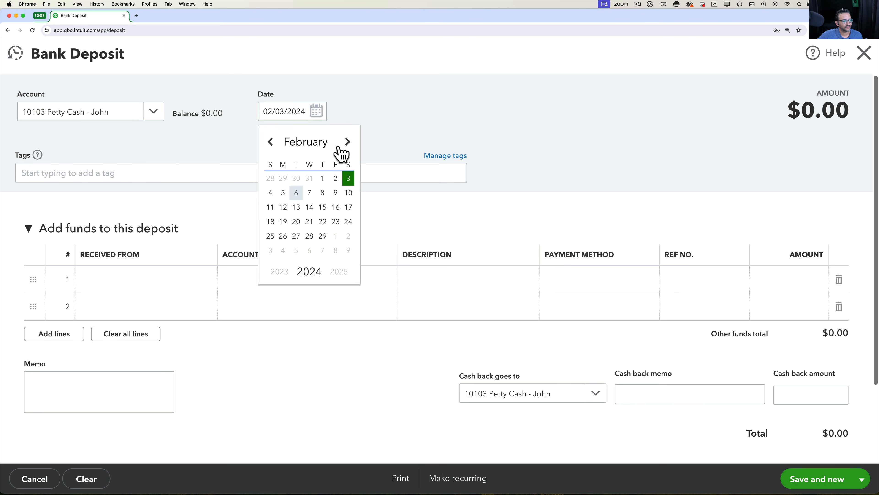
click(349, 178)
Step: Add a new customer with the company name XYZ CORP as payer on the first deposit line, and save it
click(205, 281)
click(209, 286)
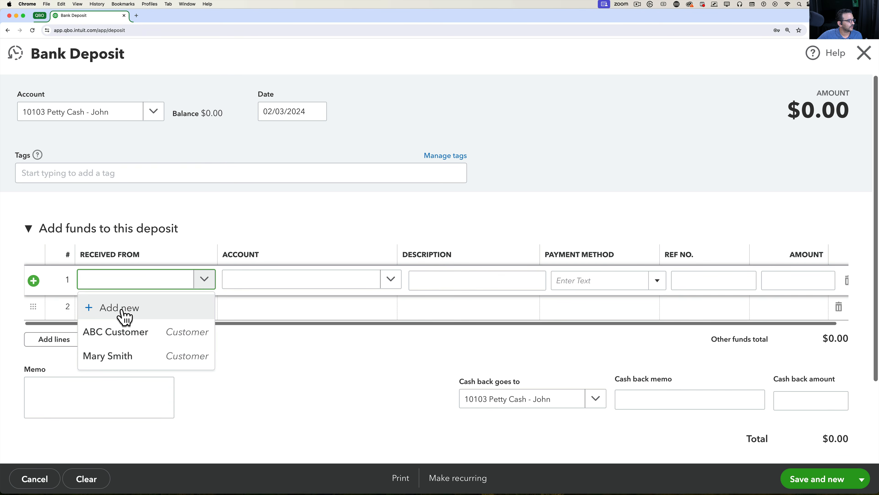
click(119, 308)
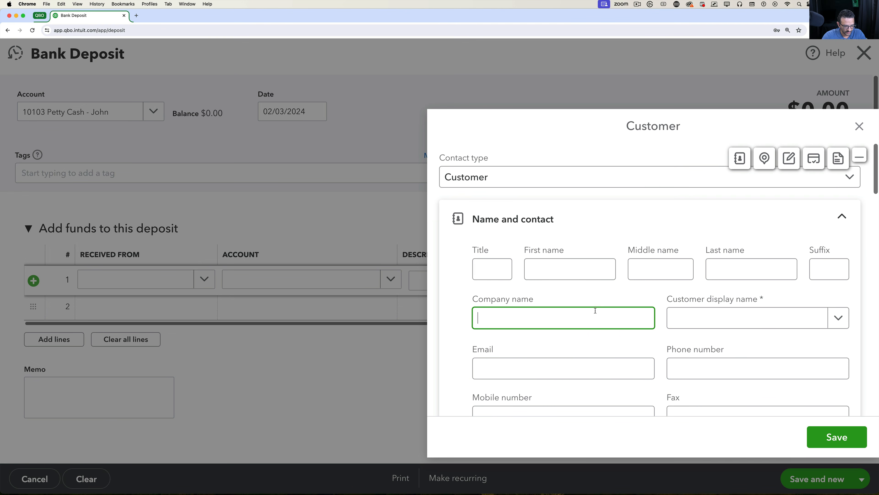
text(XYZ CORP)
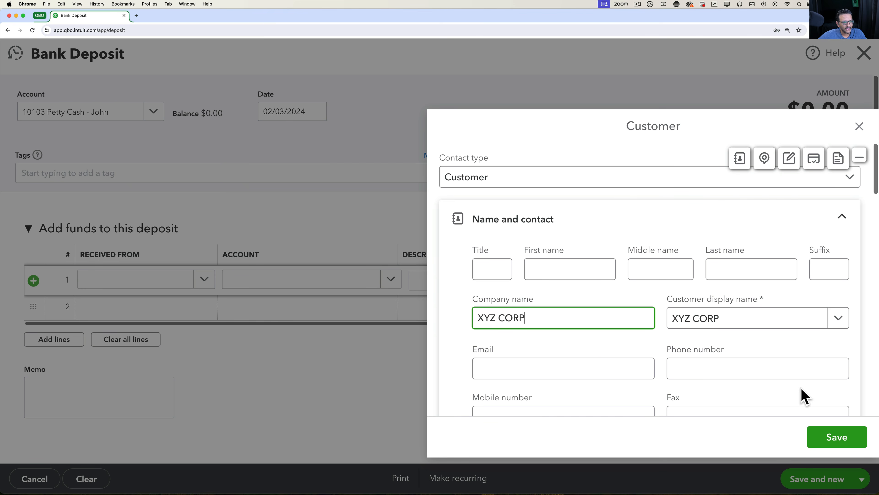
click(829, 441)
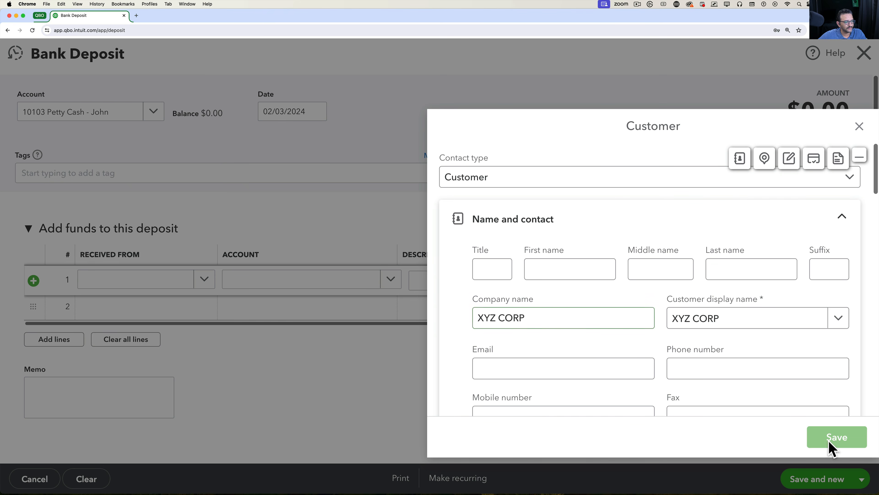
Step: Assign the first deposit line to 40101 Onsite Services with Cash as the payment method
click(395, 284)
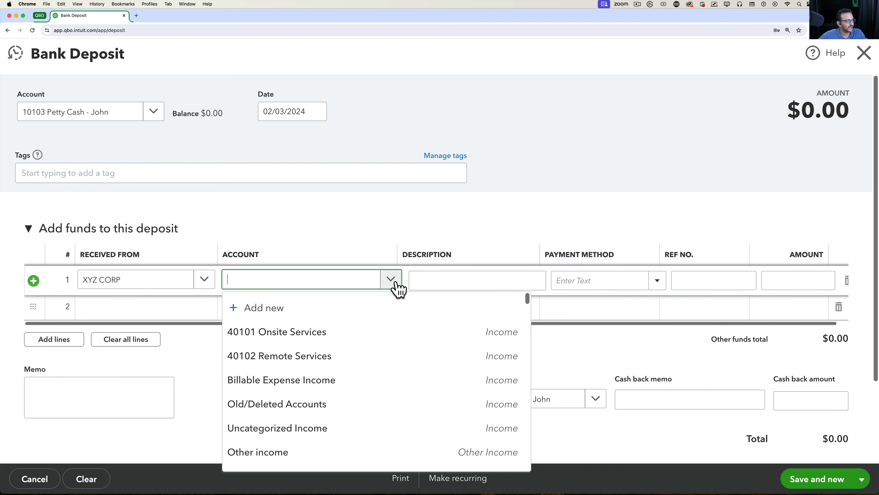
click(306, 335)
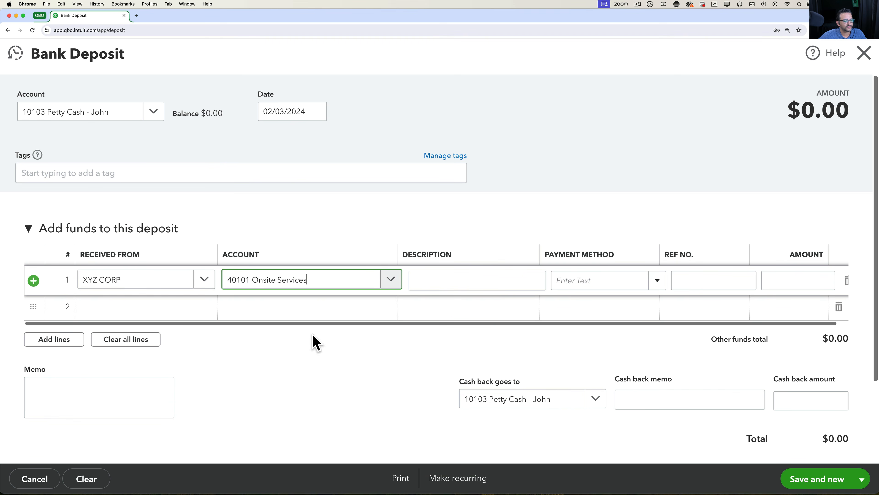
click(657, 280)
click(588, 332)
Step: Complete the first line with the description 'Fixing their issue' and an amount of 250, and save and close the deposit
click(465, 281)
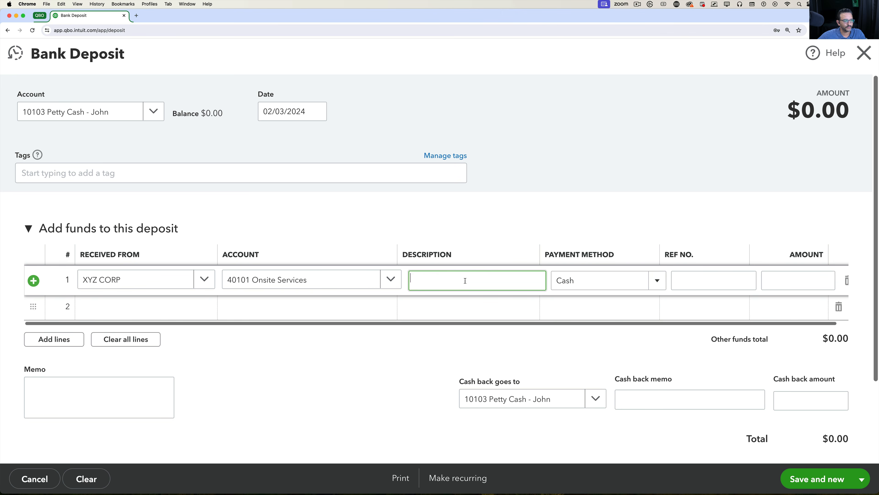
text(Fixing th)
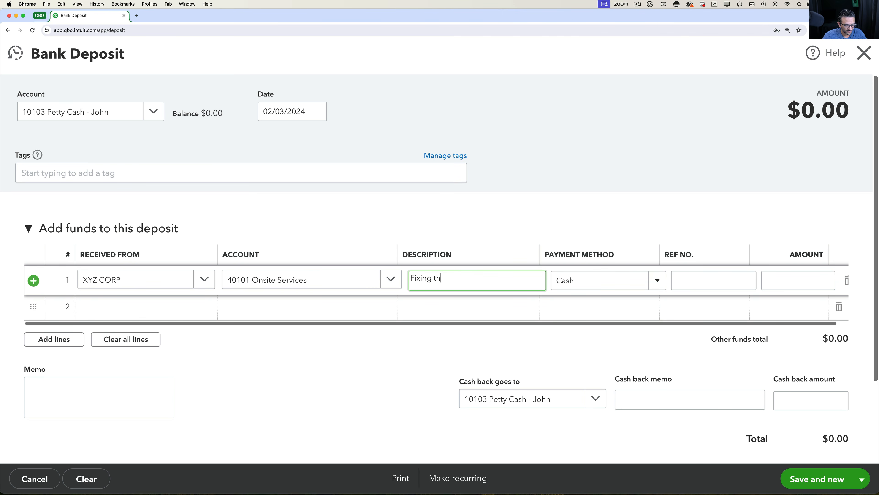
text(eir issue)
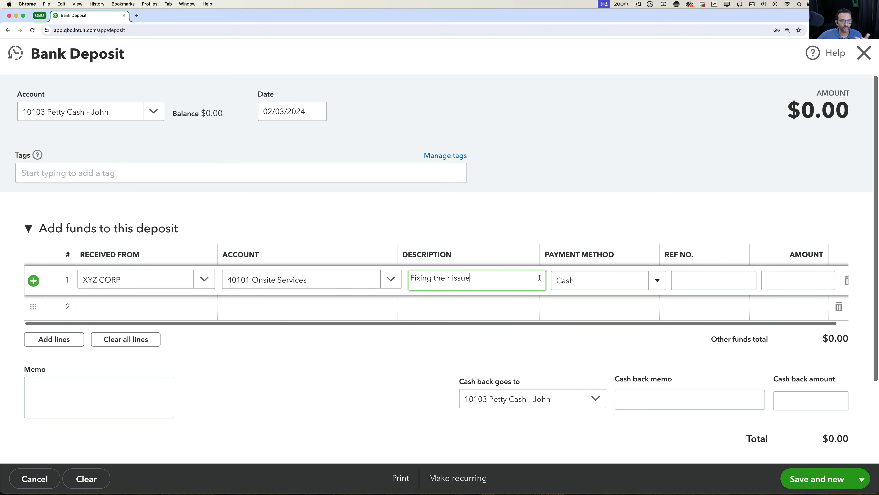
click(798, 282)
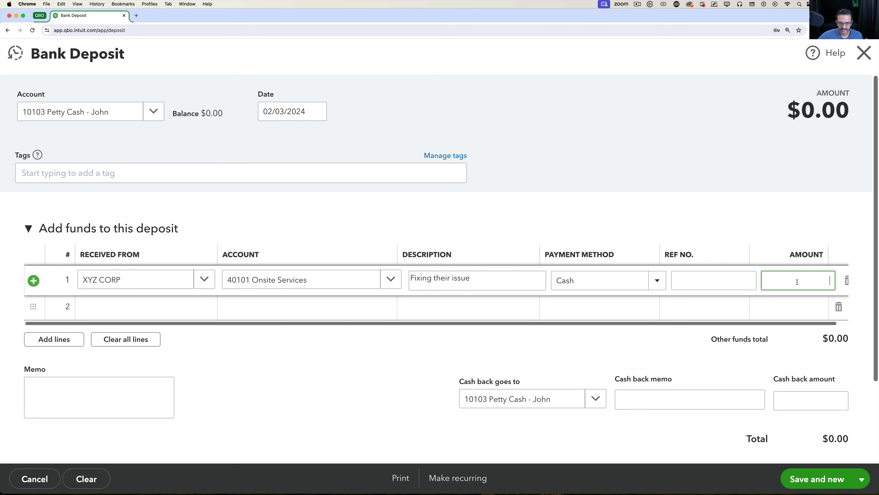
click(779, 293)
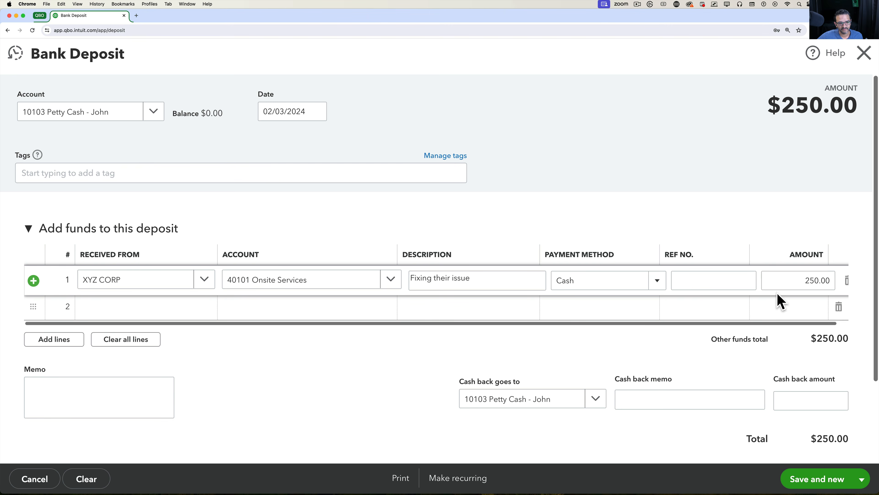
click(865, 480)
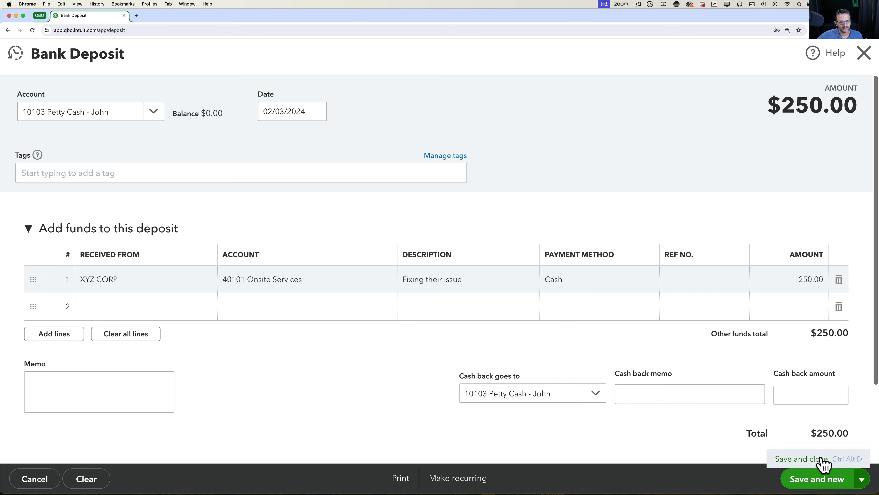
click(823, 463)
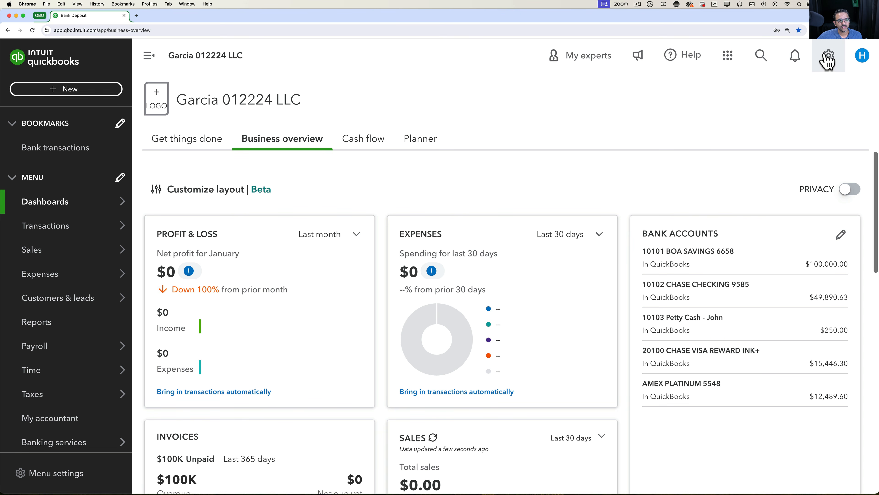
Step: Open the chart of accounts and view the register of the 10102 Chase Checking account, dismissing the register introduction
click(841, 57)
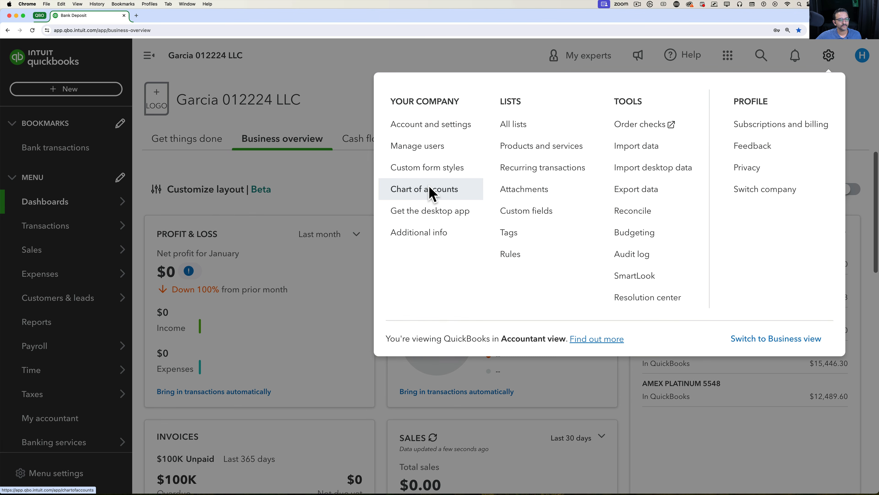
click(429, 192)
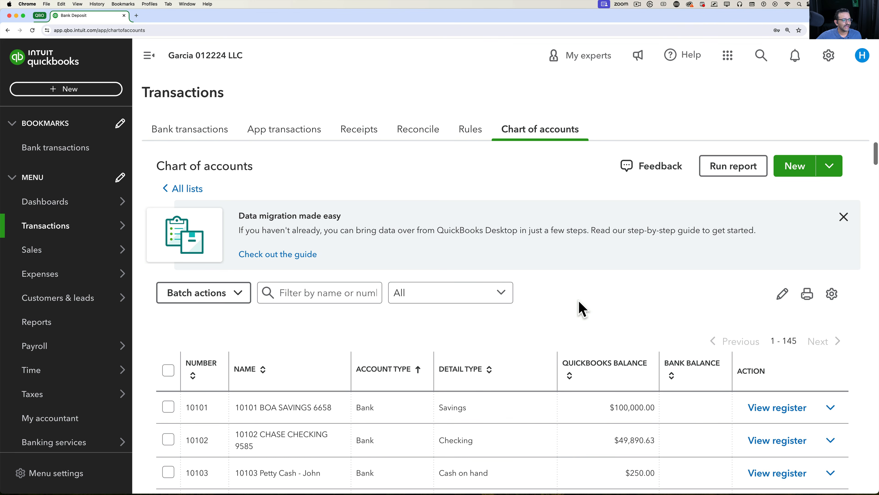
scroll(579, 308, down, 4)
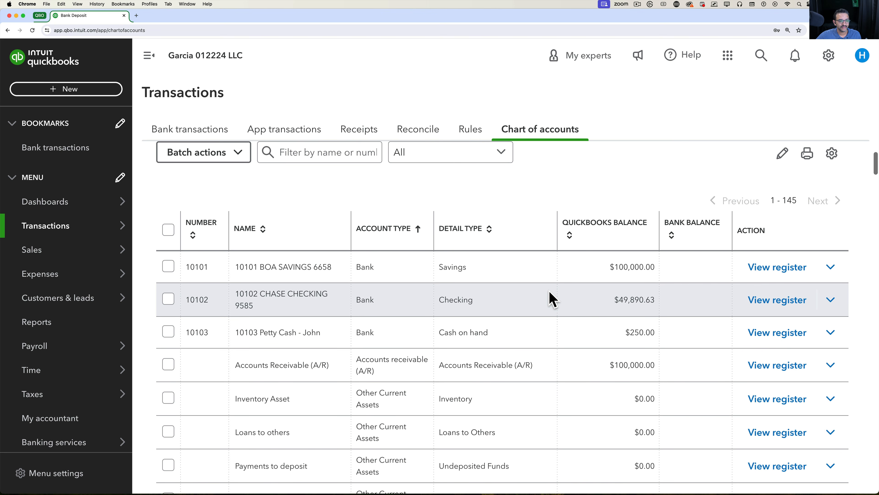
drag(260, 294, 324, 305)
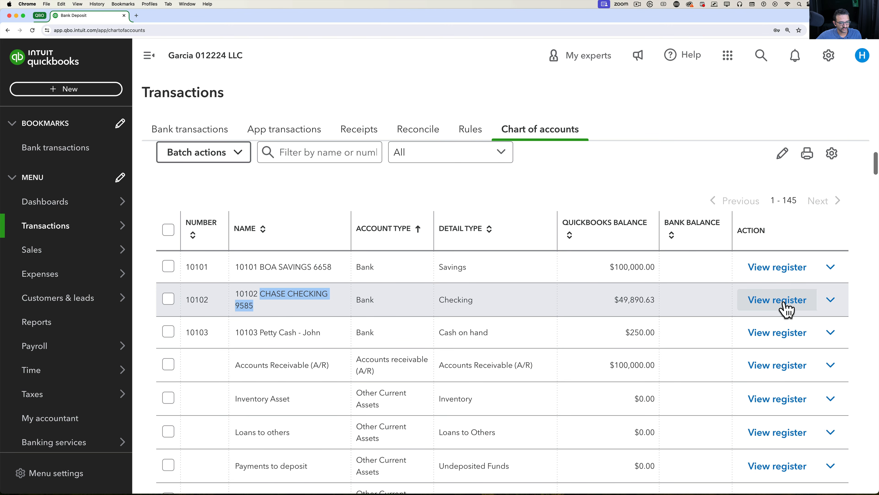
click(786, 308)
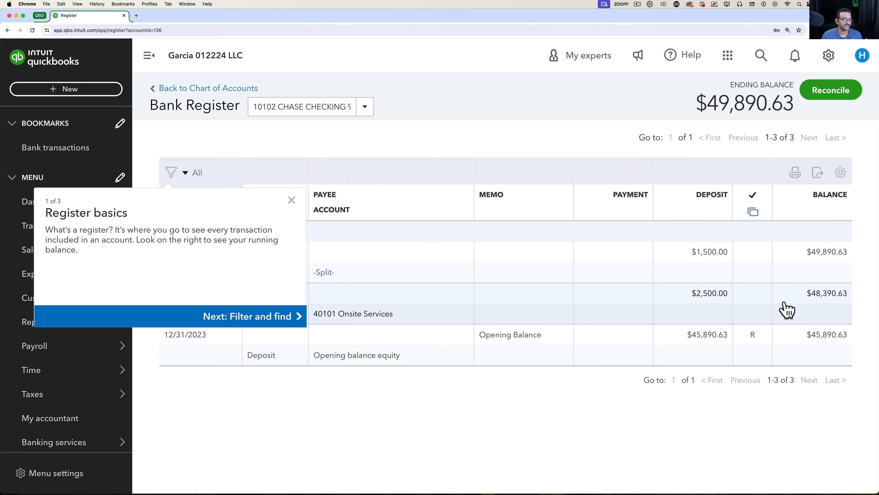
click(292, 201)
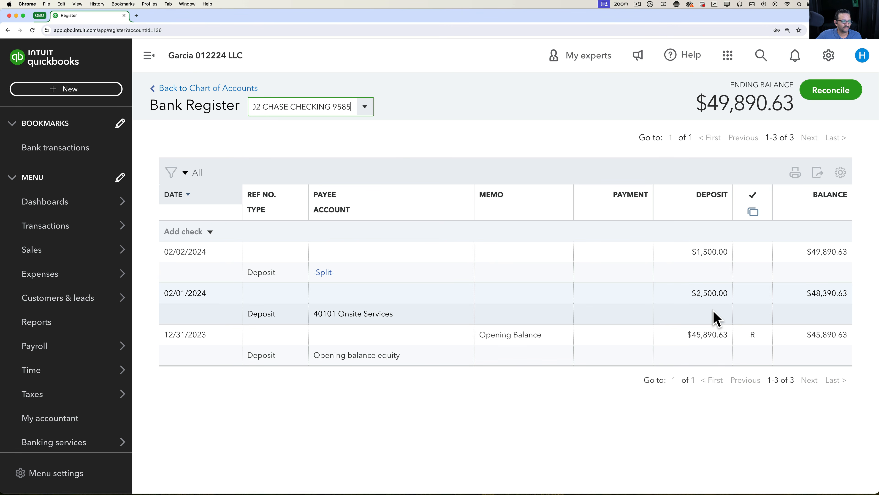
Step: Check the deposit amount and assigned account on the 02/01/2024 register entry, and close it without changes
click(714, 302)
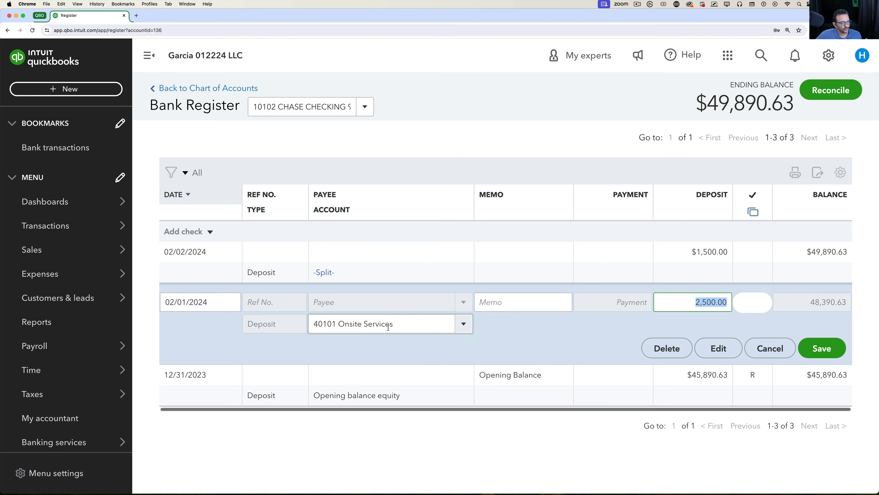
click(342, 327)
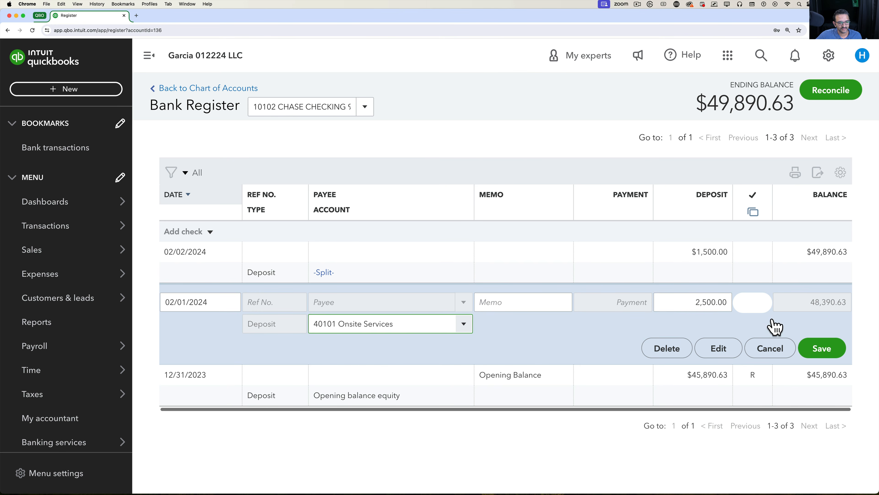
click(777, 349)
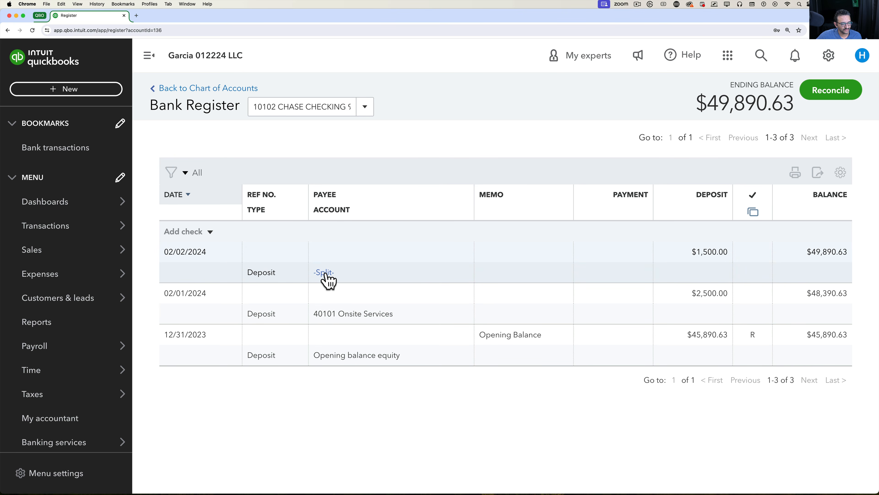
Step: Open the full form of the 02/02/2024 split deposit to review the accounts on its two lines, and leave without saving
click(325, 277)
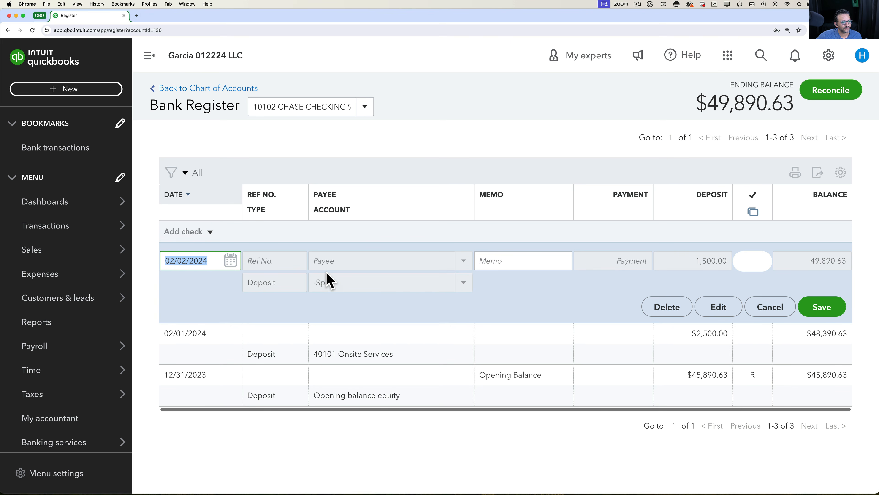
click(718, 308)
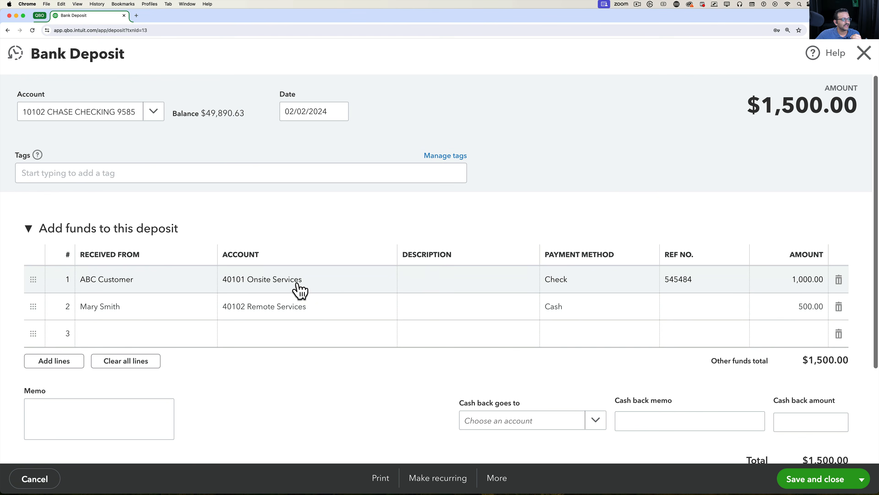
click(297, 282)
click(305, 310)
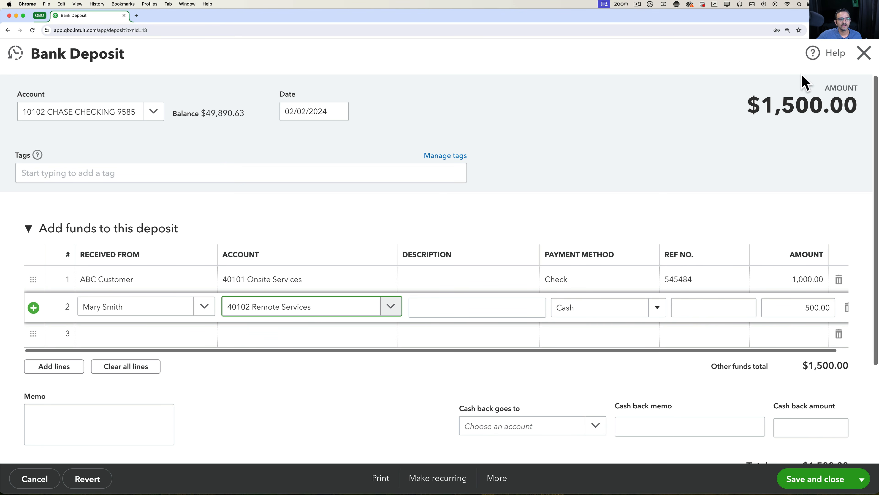
click(864, 54)
click(503, 283)
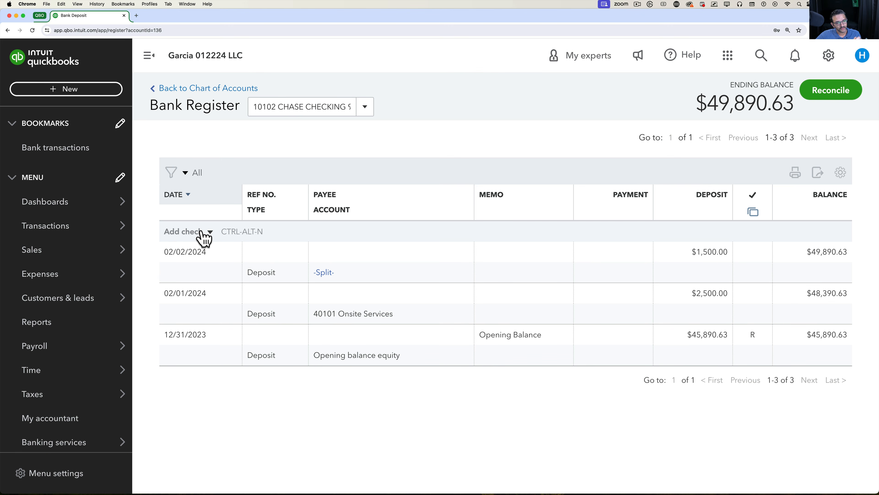
Step: Start a new deposit entry directly in the register, dated 02/05/2024, with ABC Customer as payee
click(195, 237)
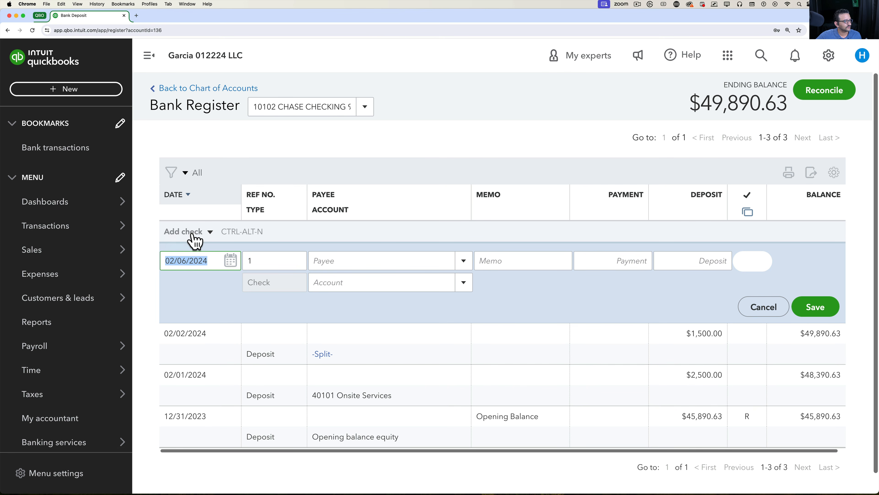
click(215, 232)
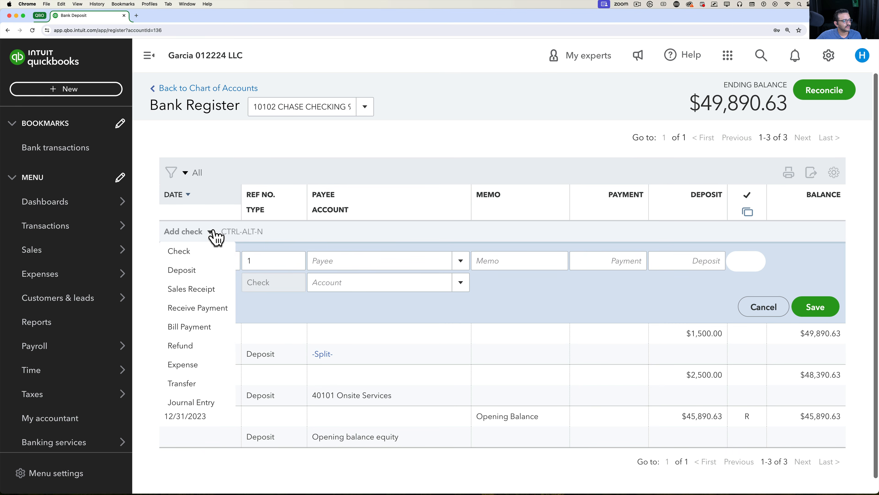
click(199, 277)
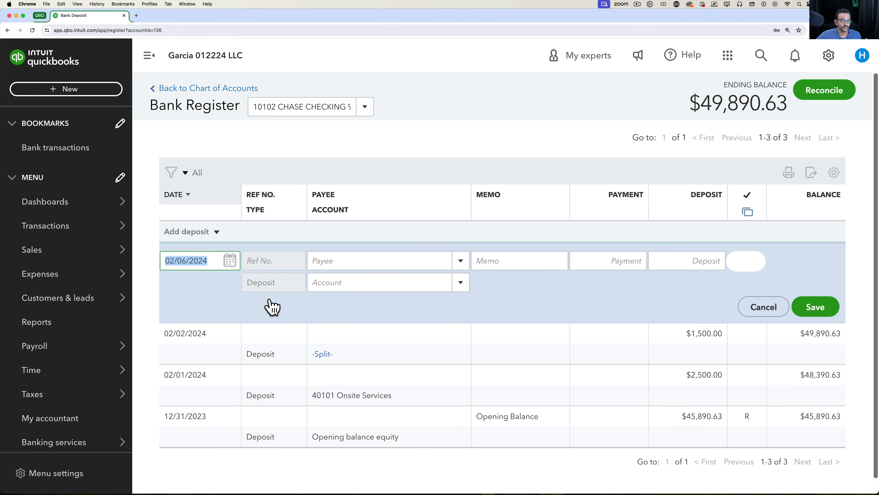
click(230, 263)
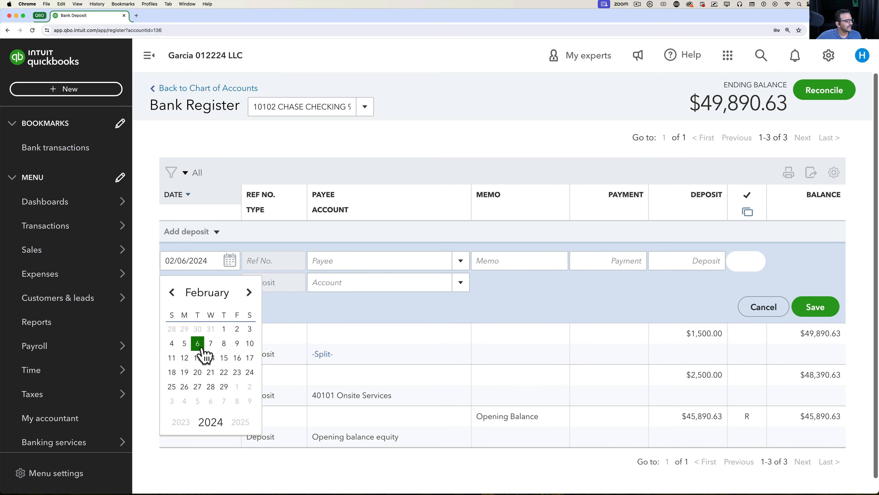
click(184, 343)
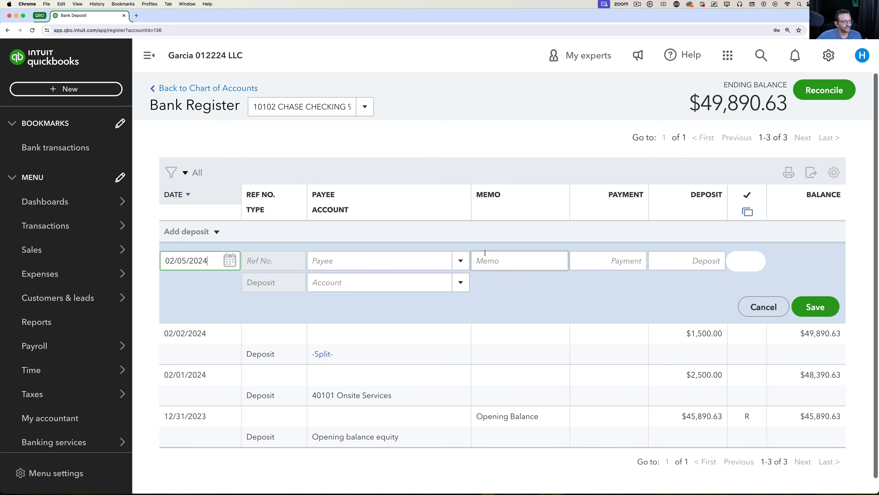
click(461, 263)
click(368, 308)
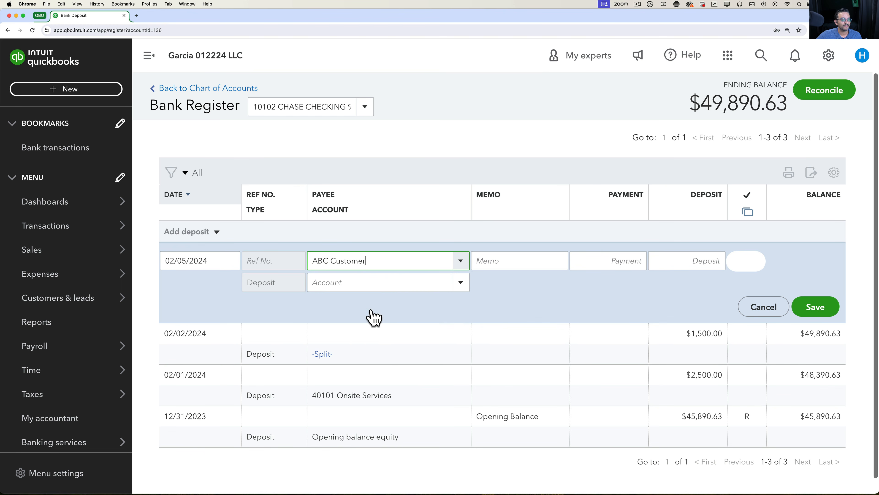
Step: Set the new register entry's deposit amount to 500
click(606, 262)
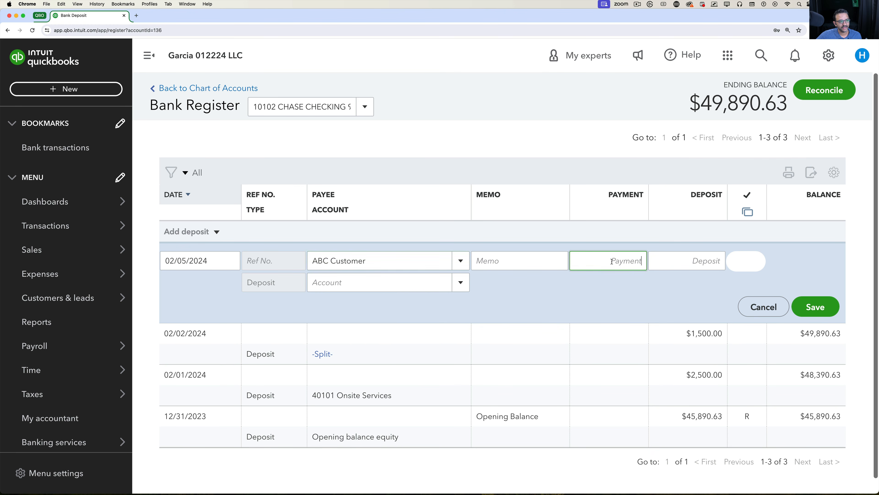
click(747, 266)
click(738, 267)
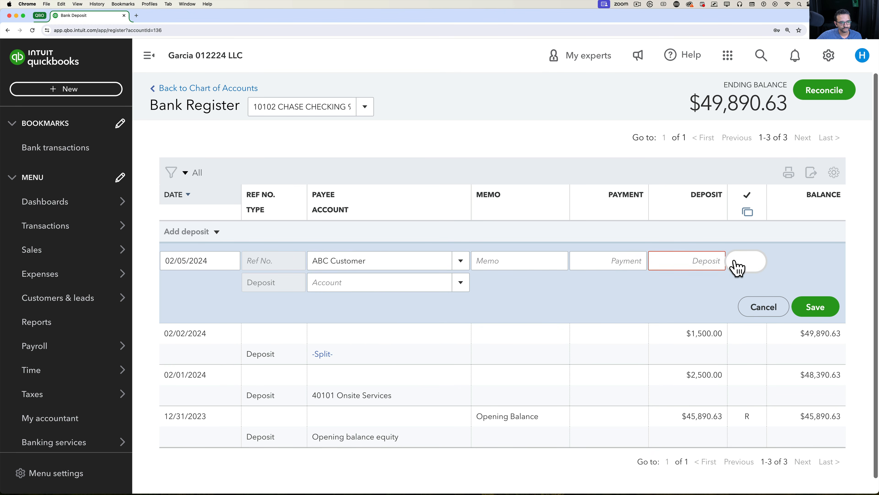
click(703, 260)
text(500)
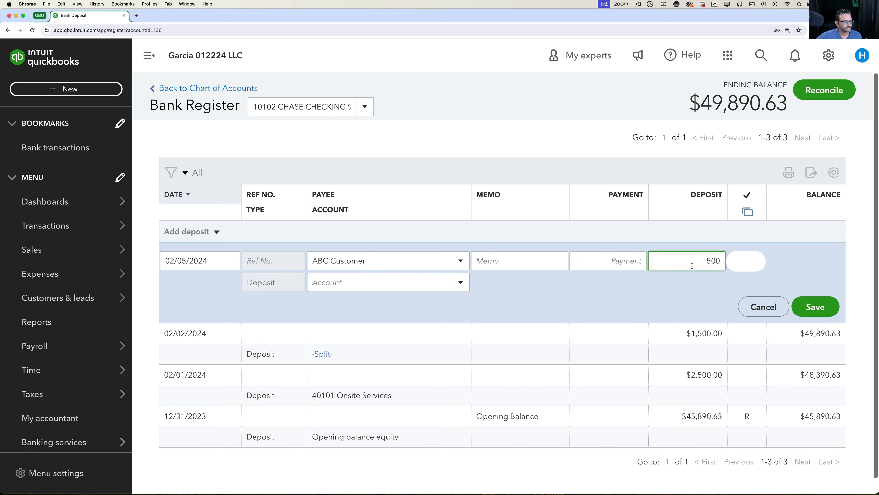
Step: Assign the new register deposit to the 40102 Remote Services income account and save it
click(461, 283)
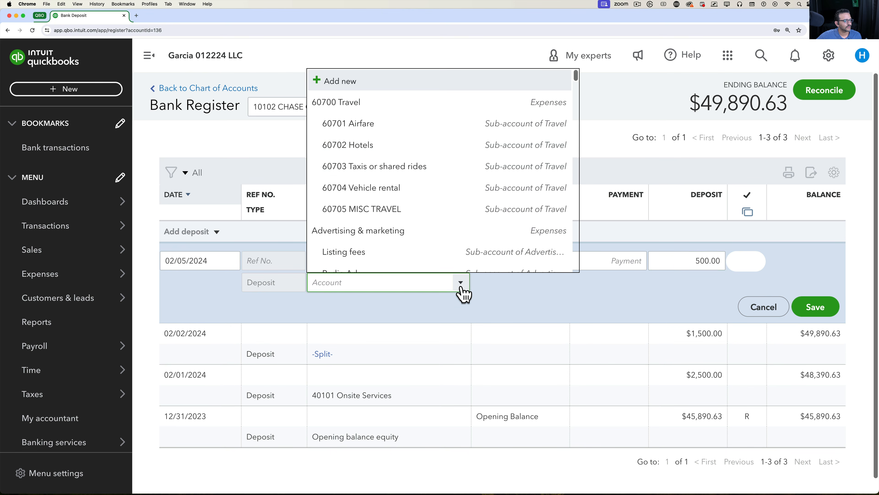
scroll(391, 172, down, 15)
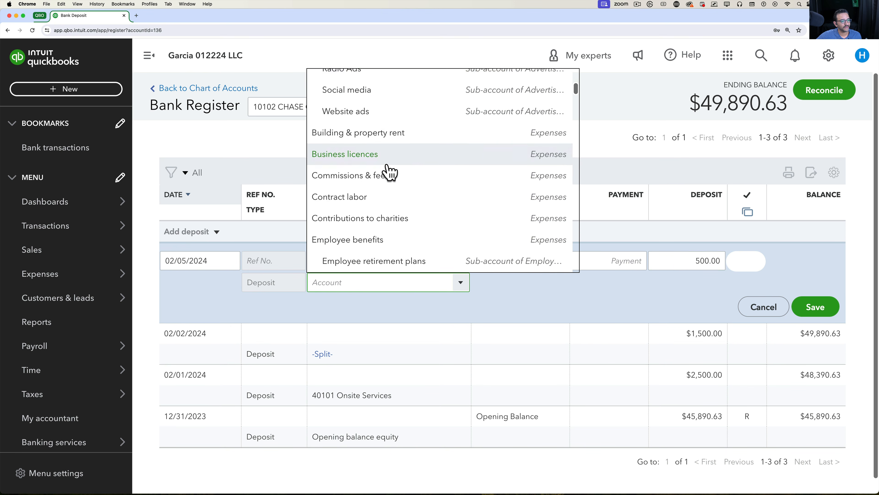
scroll(391, 172, down, 15)
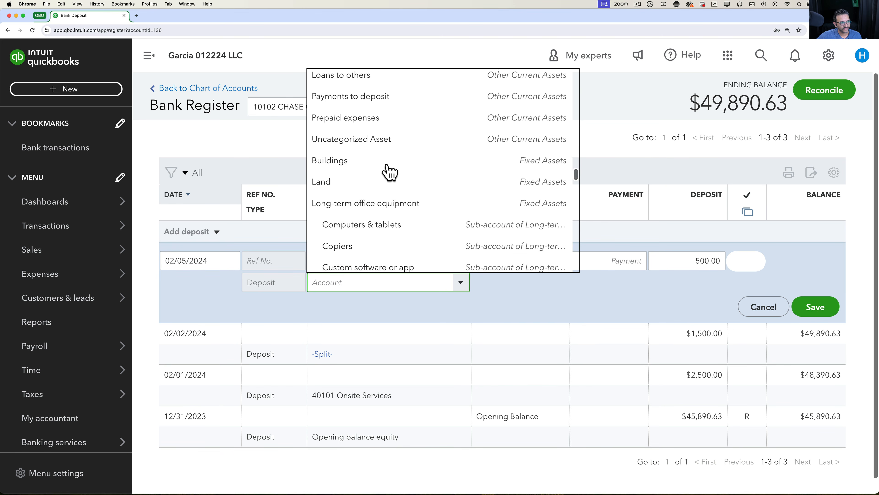
scroll(387, 171, down, 5)
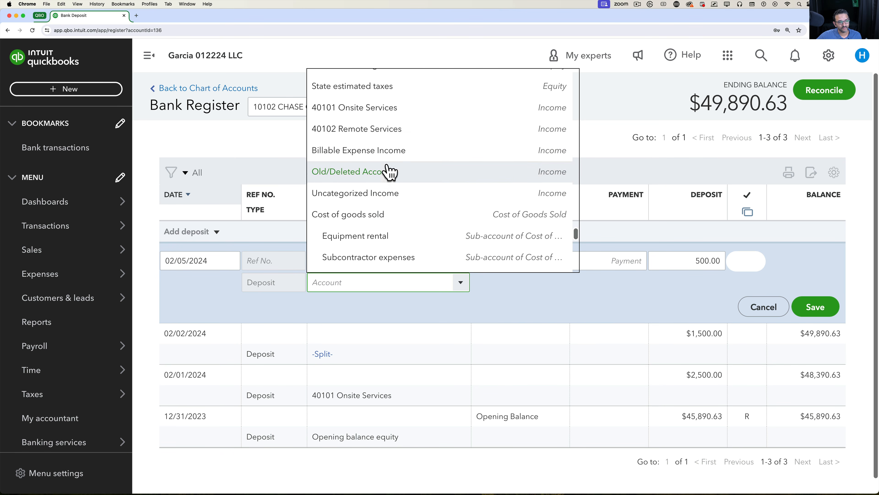
scroll(387, 171, up, 1)
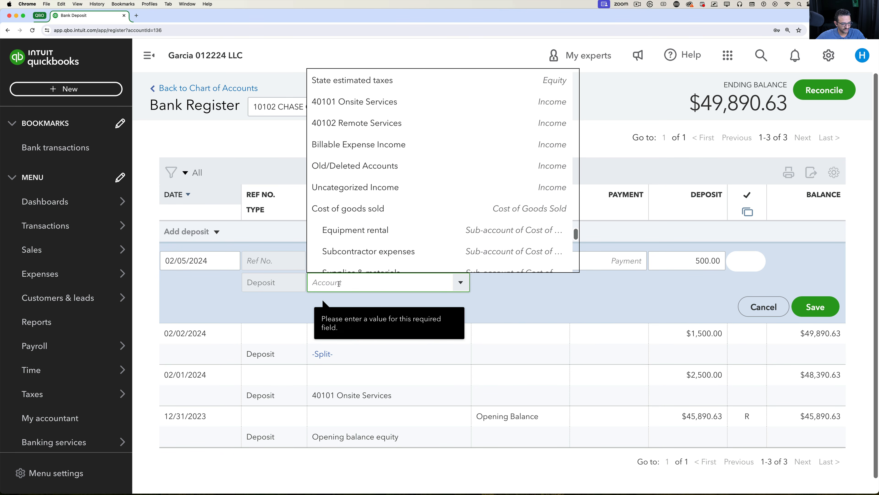
text(remote)
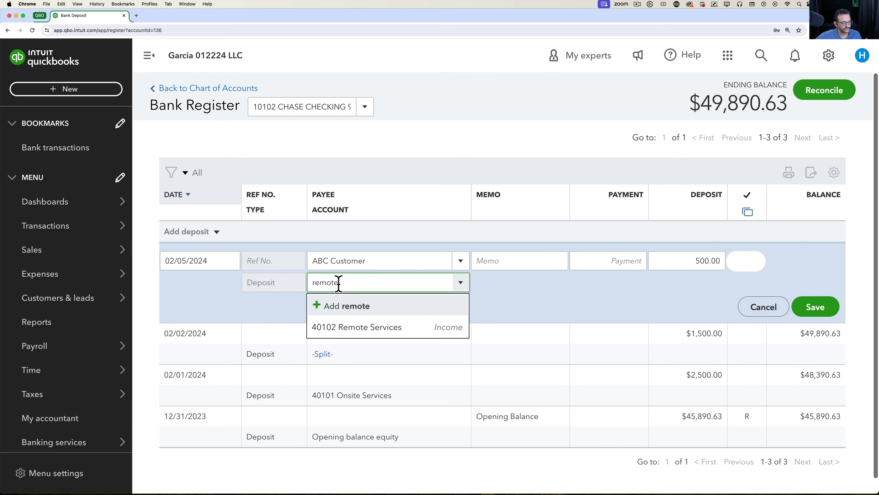
click(360, 329)
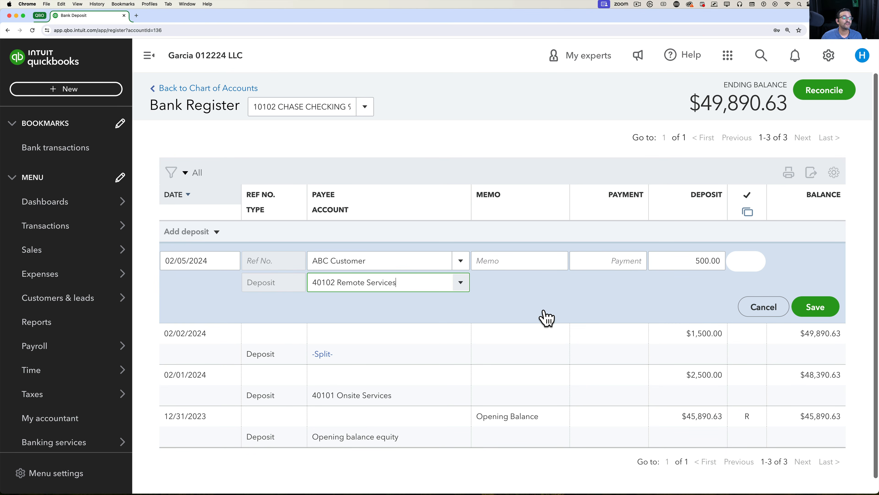
click(815, 309)
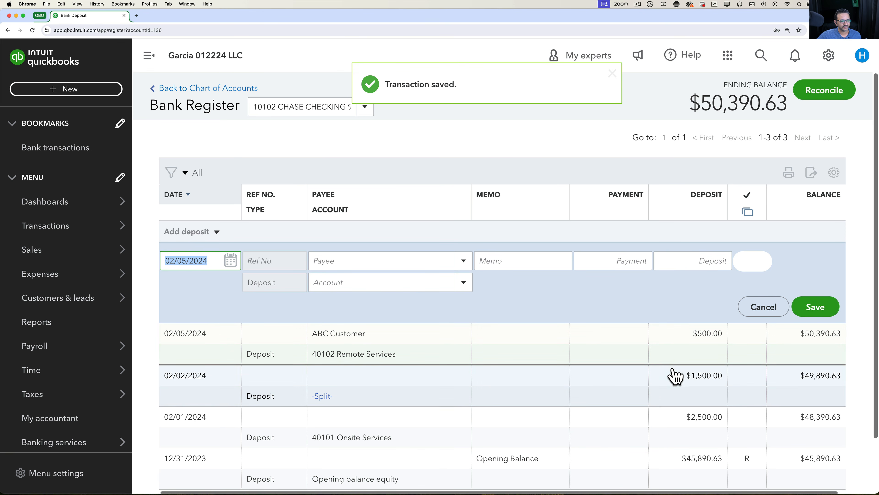
Step: Open the full form of the 02/05/2024 deposit to review its description and payment fields, and leave without saving
click(680, 361)
click(715, 308)
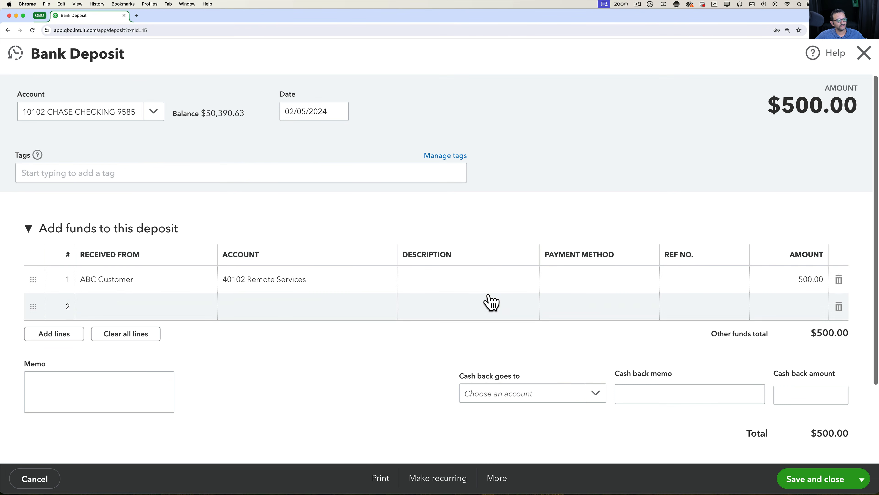
click(488, 282)
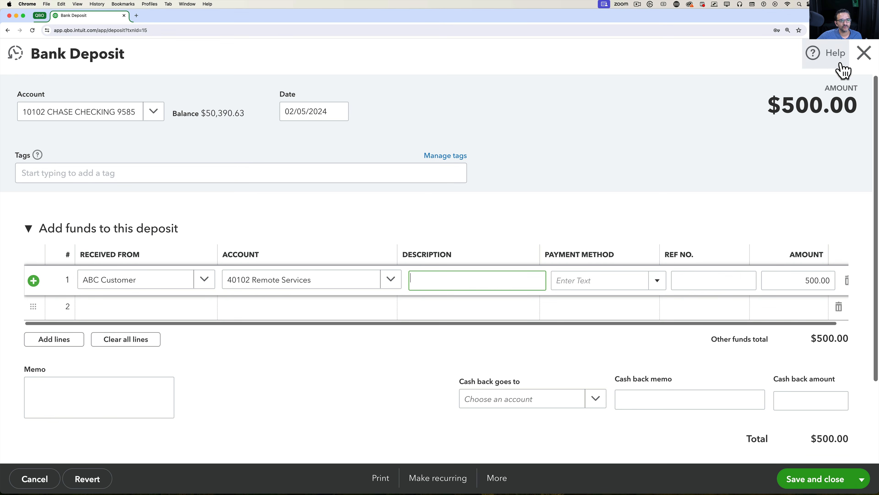
click(862, 52)
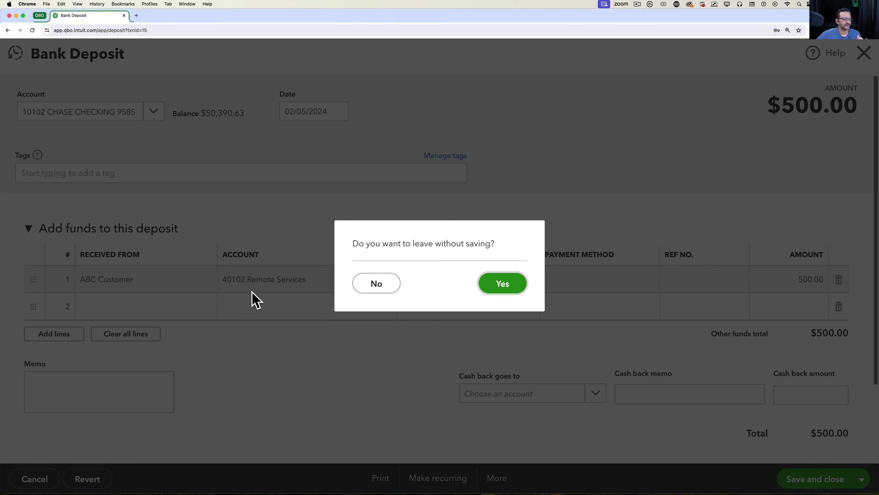
click(487, 290)
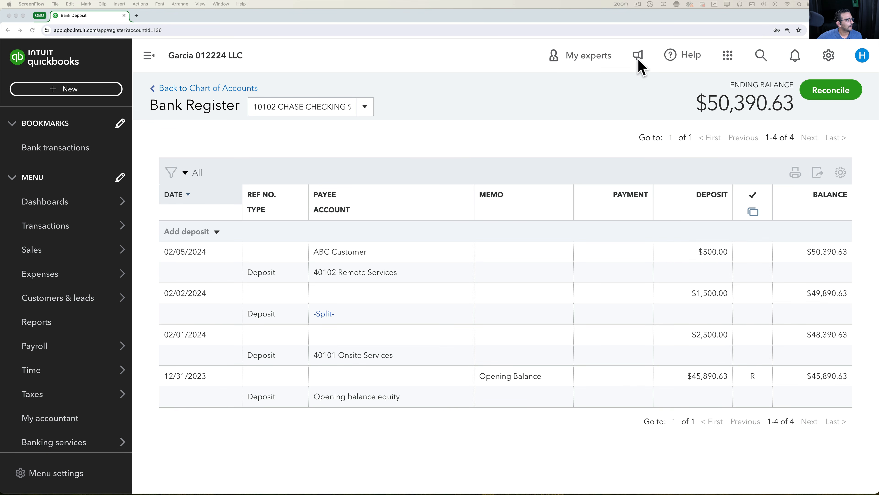
Step: Start a new sales receipt for the individual customer listed between ABC Customer and XYZ CORP
click(67, 91)
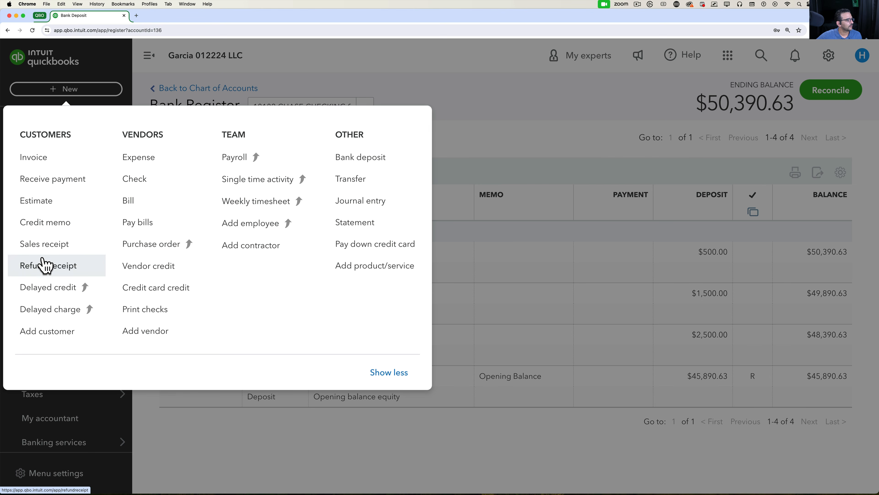
click(23, 245)
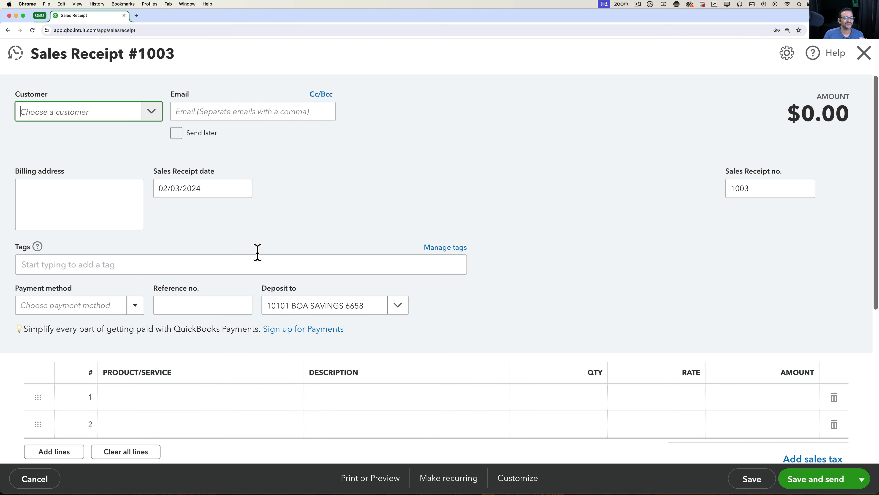
key(super+Tab)
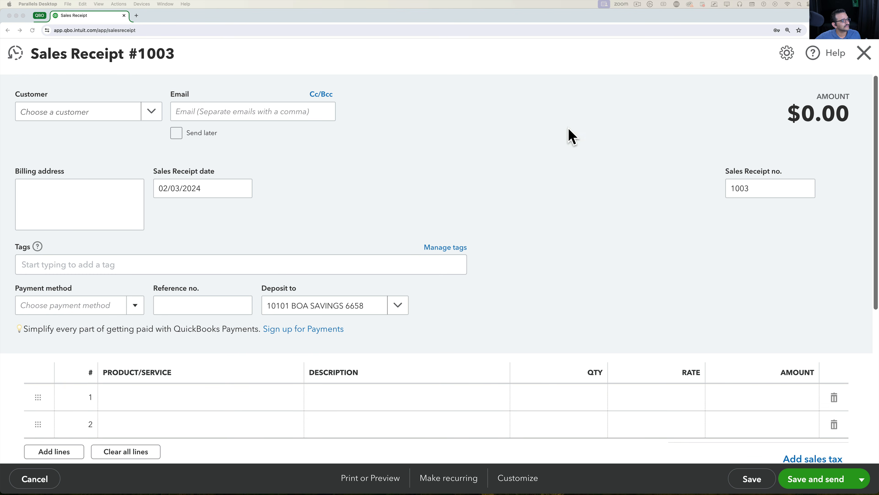
click(531, 164)
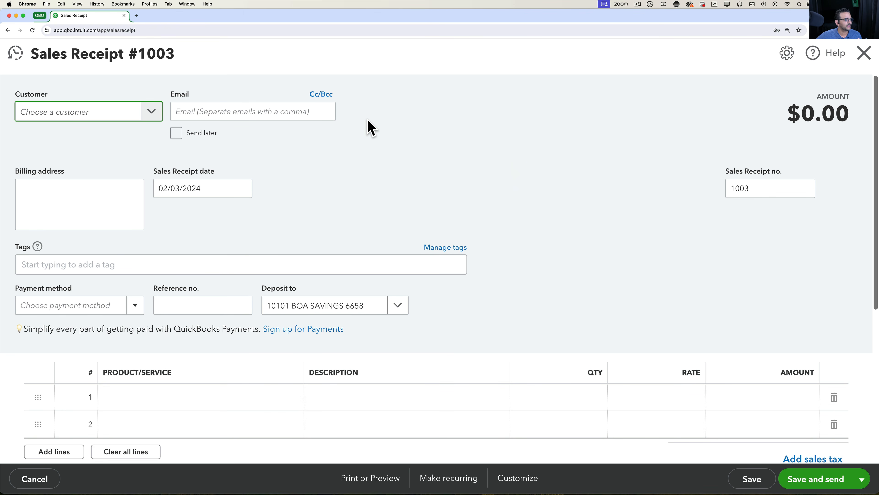
click(157, 115)
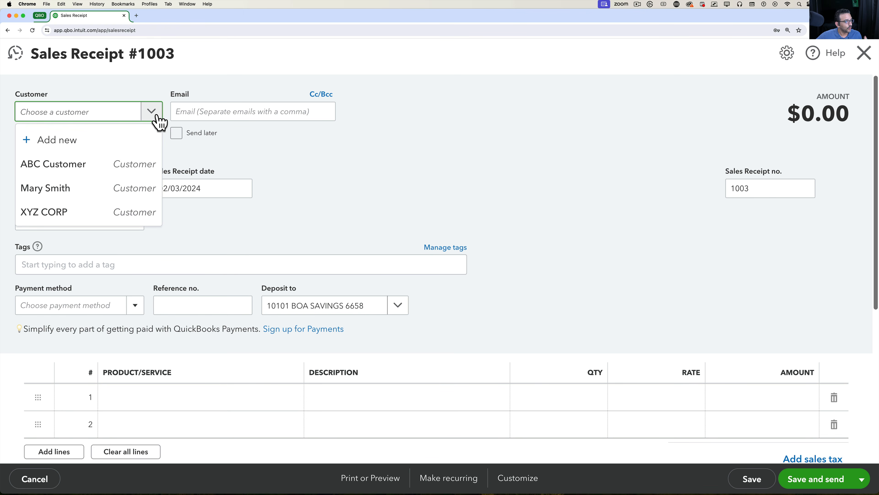
click(70, 191)
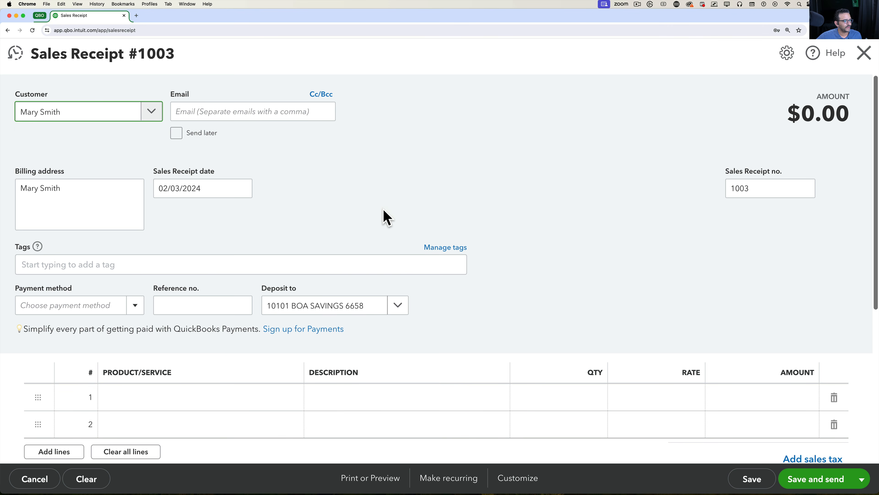
scroll(387, 217, down, 3)
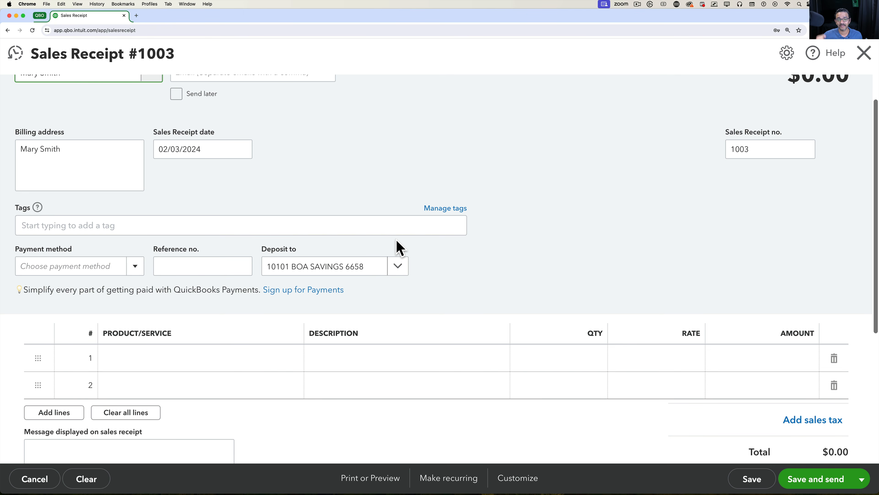
click(262, 349)
click(291, 358)
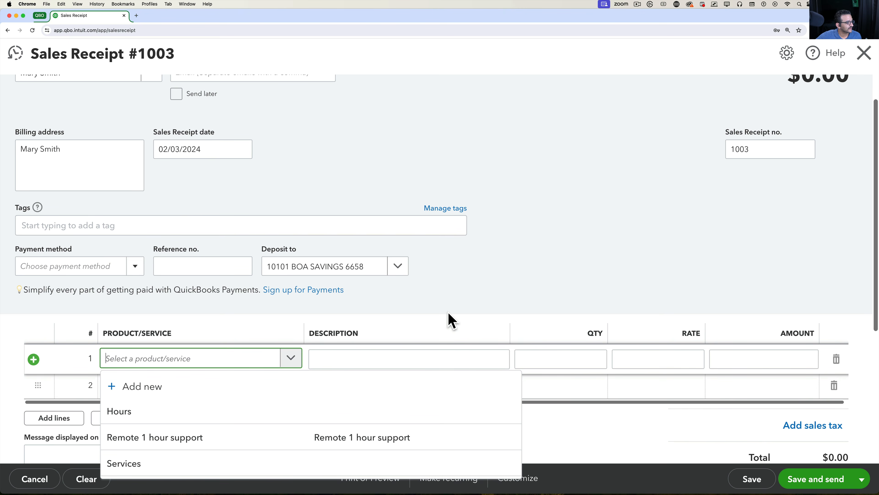
click(449, 318)
scroll(457, 298, up, 1)
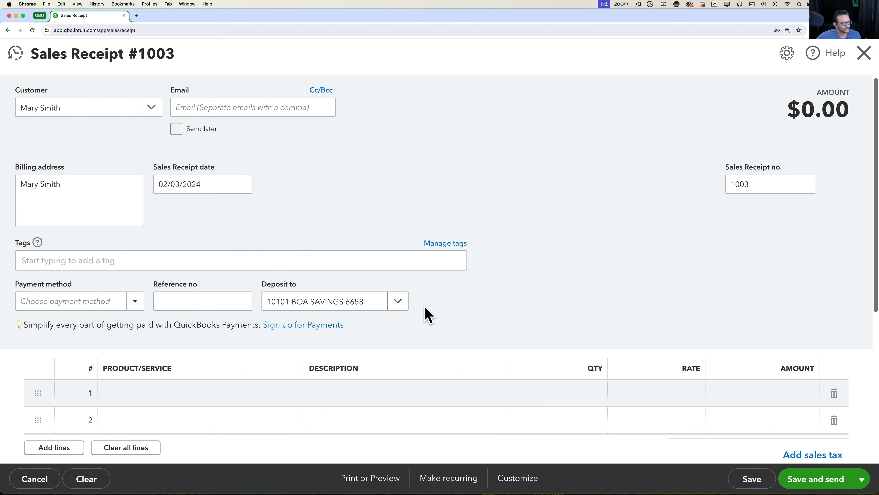
scroll(429, 315, down, 1)
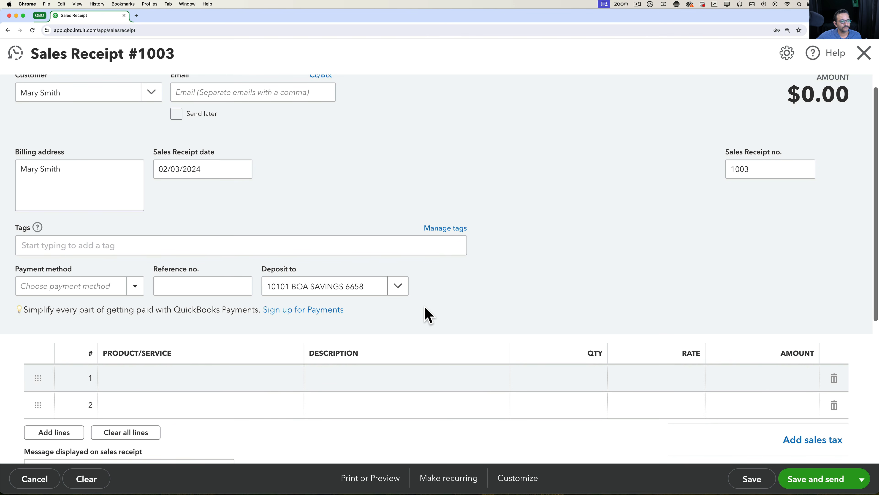
Step: Set the sales receipt's payment method to Cash and its deposit account to 10102 Chase Checking
click(135, 289)
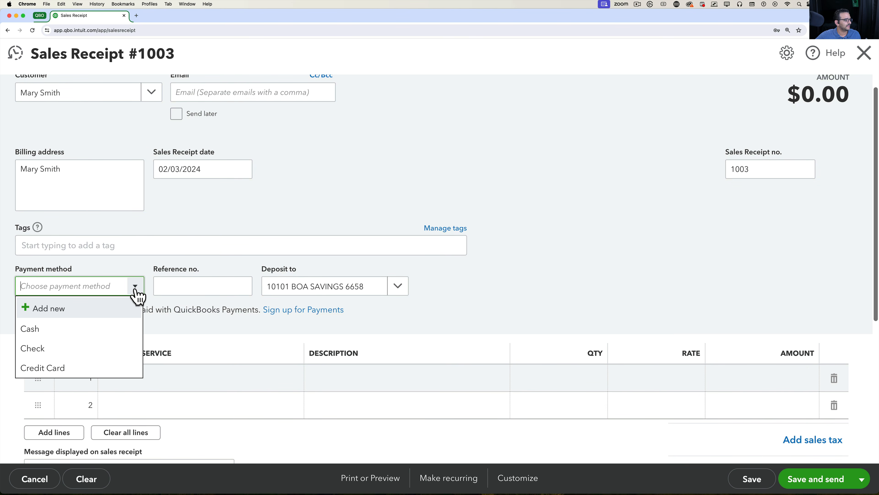
click(49, 331)
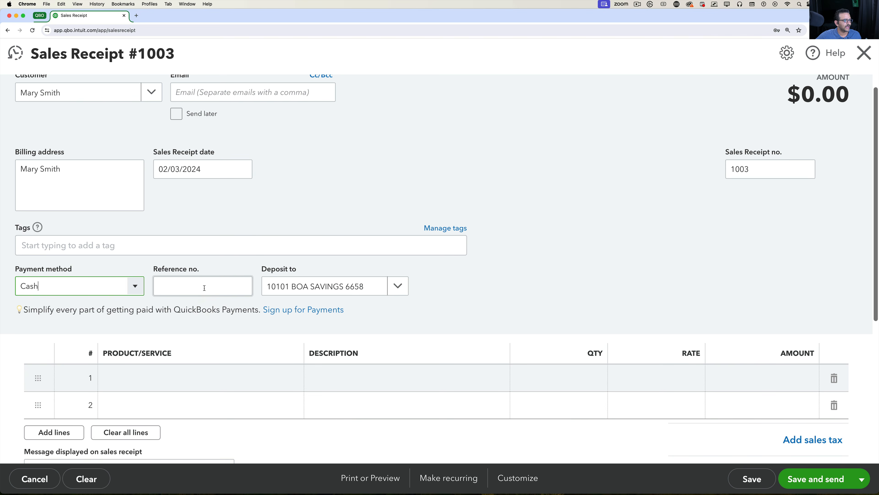
click(397, 287)
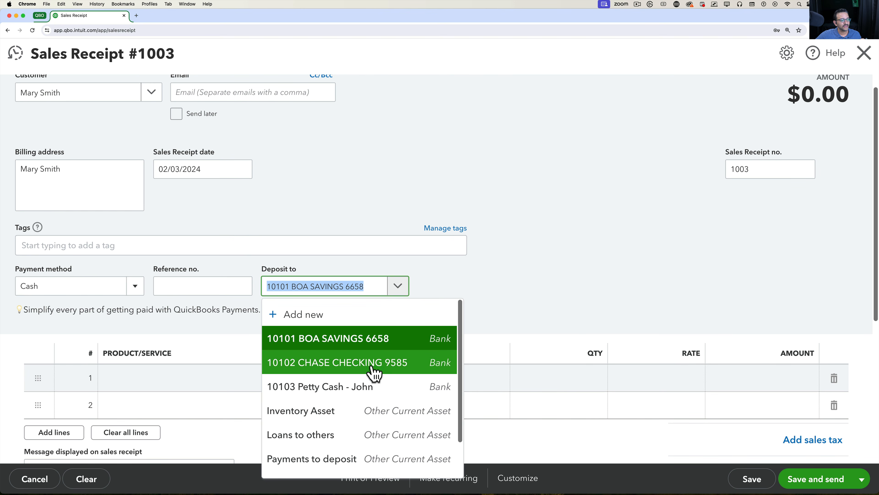
click(359, 364)
click(398, 287)
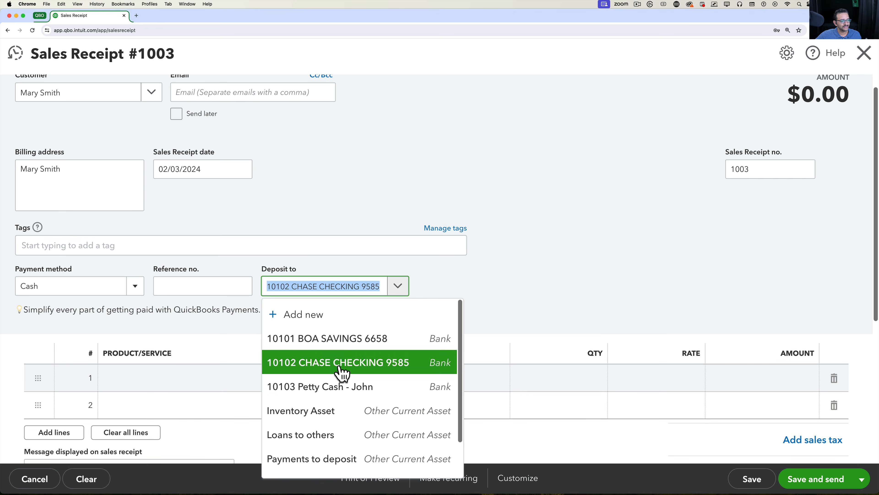
click(393, 368)
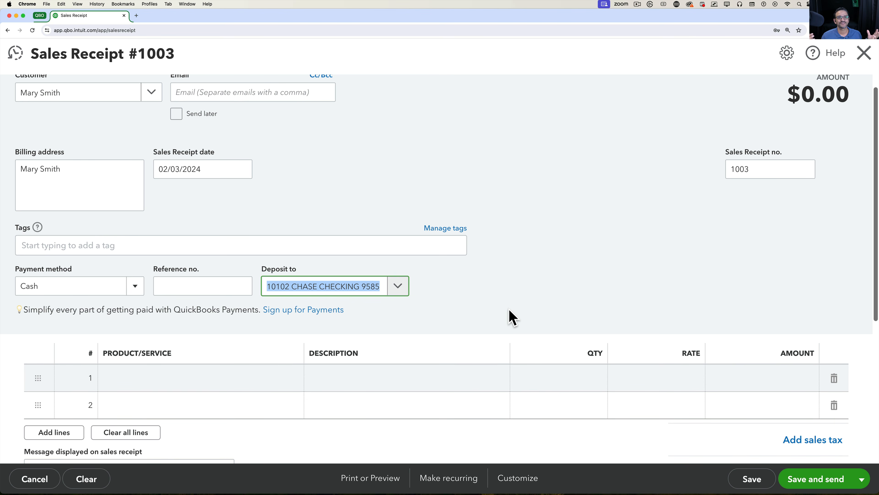
Step: Add the Remote 1 hour support service to the first line of the sales receipt
scroll(491, 308, down, 3)
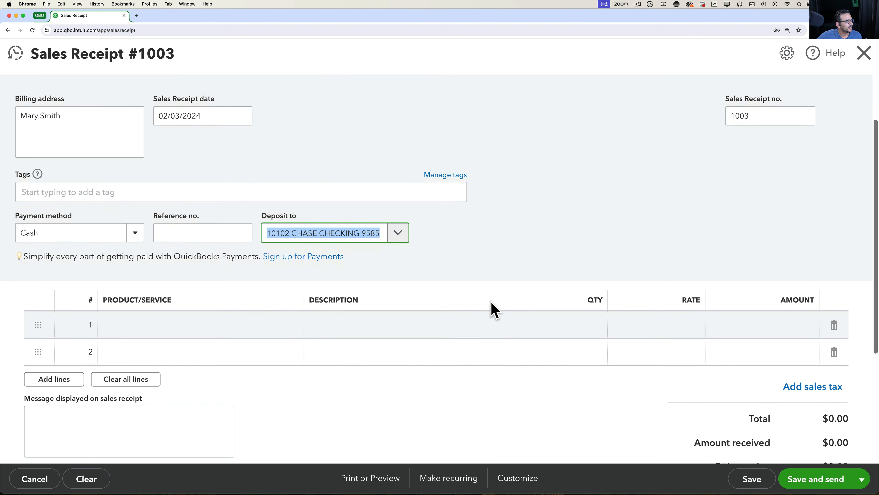
click(290, 324)
click(290, 321)
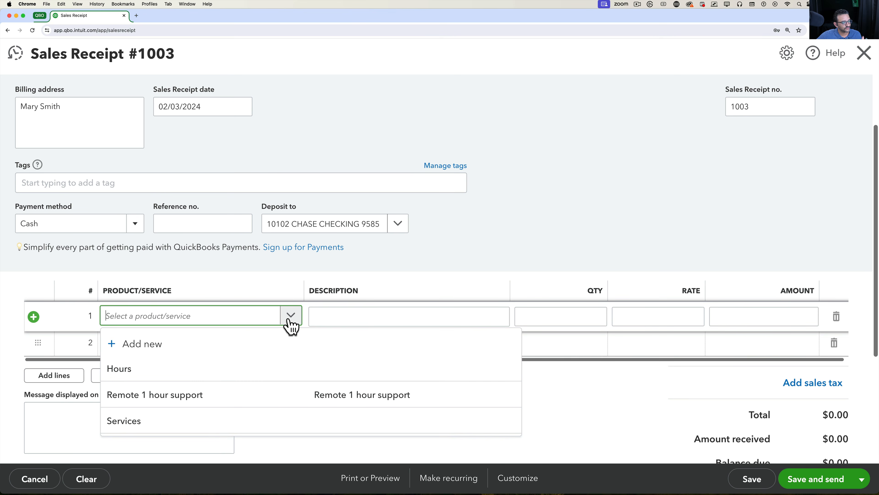
click(163, 397)
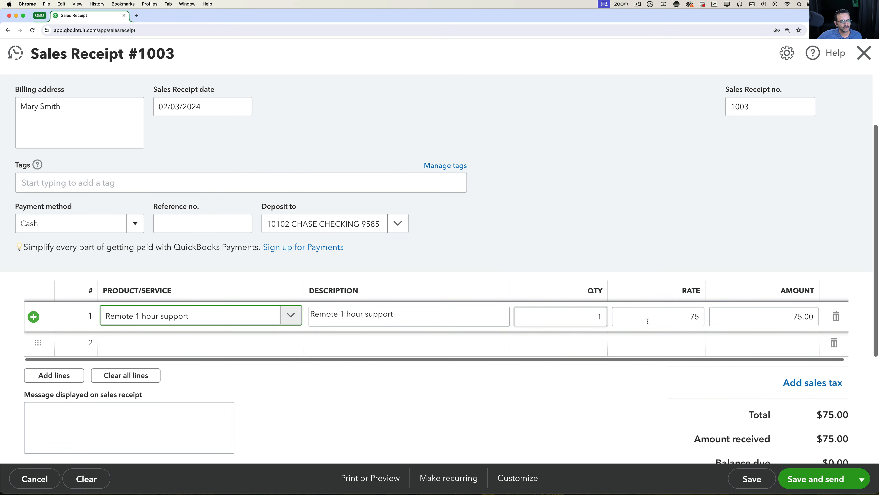
click(666, 316)
Step: Create a new non-inventory item named Wires for the second line of the sales receipt
click(291, 344)
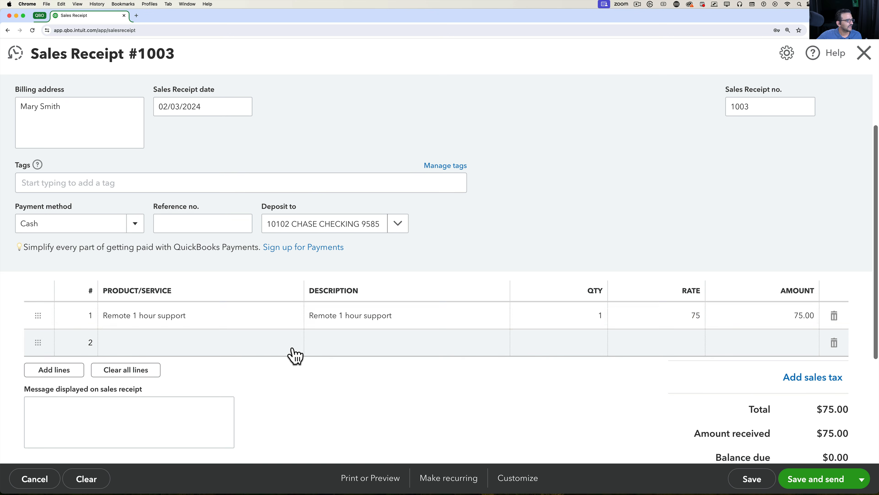
click(291, 344)
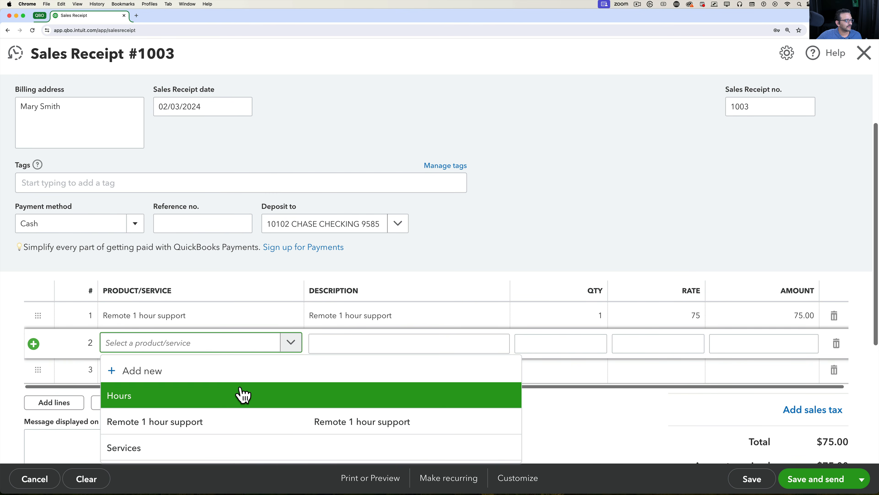
scroll(315, 264, down, 1)
scroll(315, 263, up, 1)
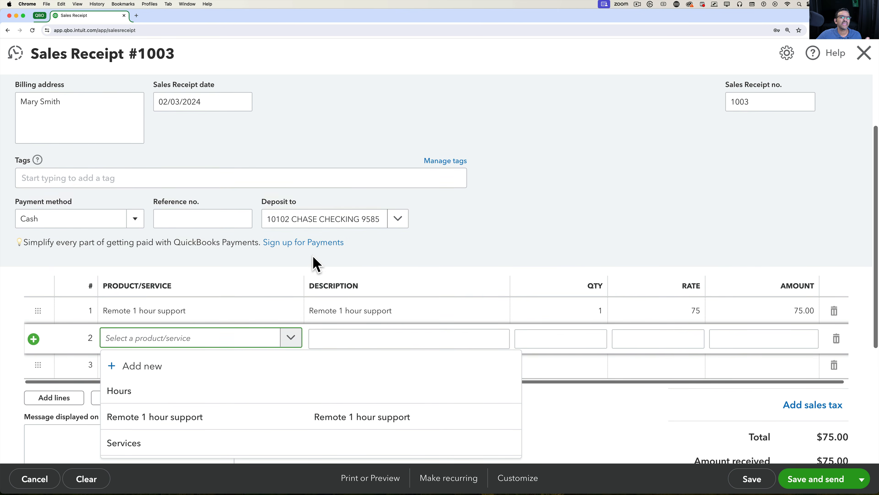
click(148, 366)
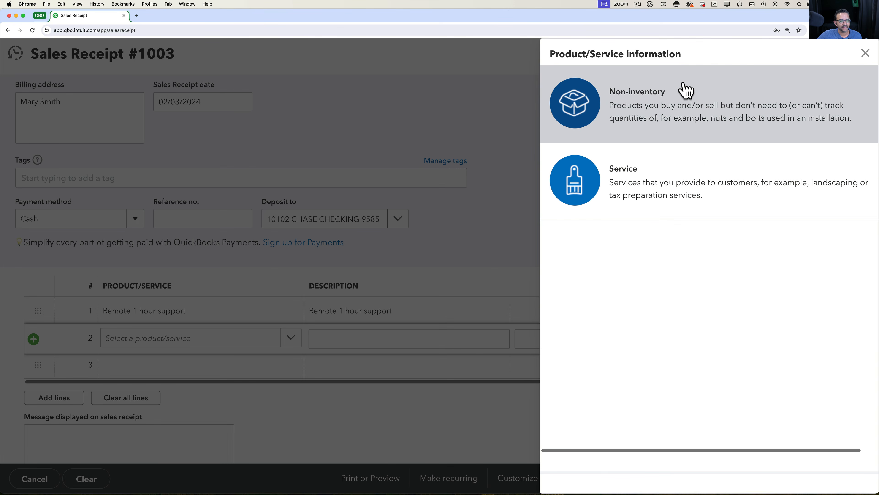
click(667, 114)
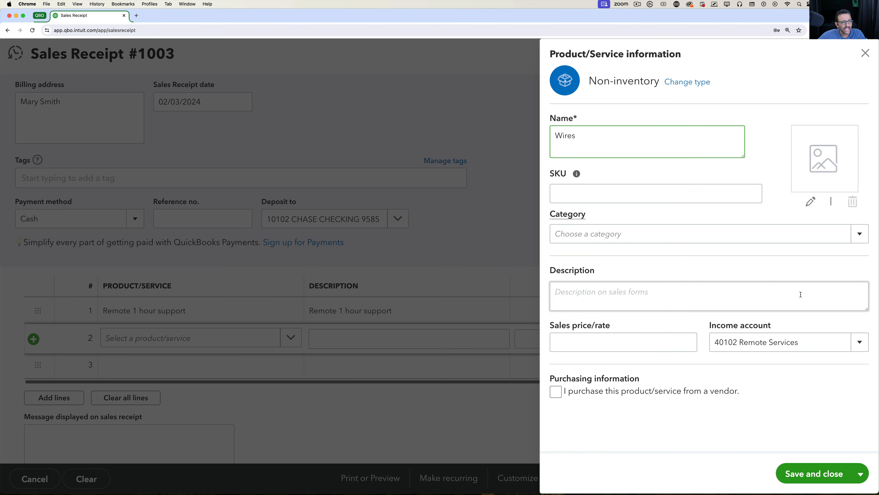
Step: Create the income account Misc Hardware and Cables with detail type Other Primary Income, and use it as the Wires item's income account
click(862, 345)
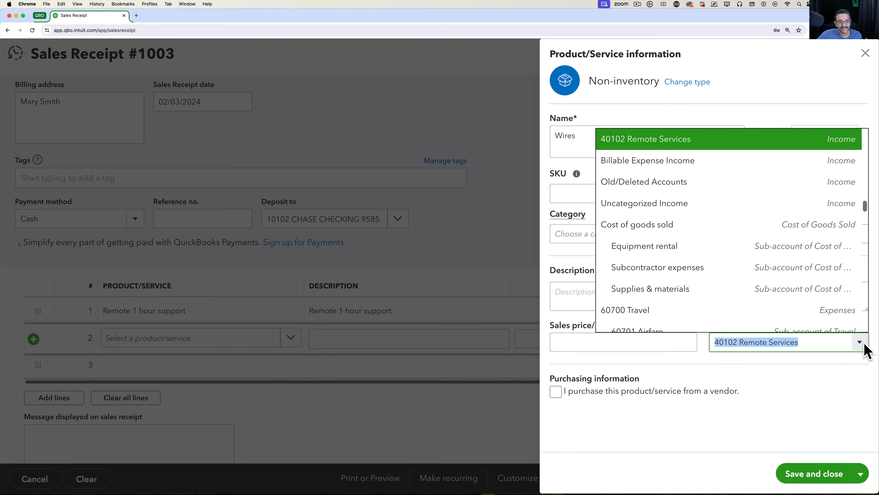
scroll(674, 147, up, 2)
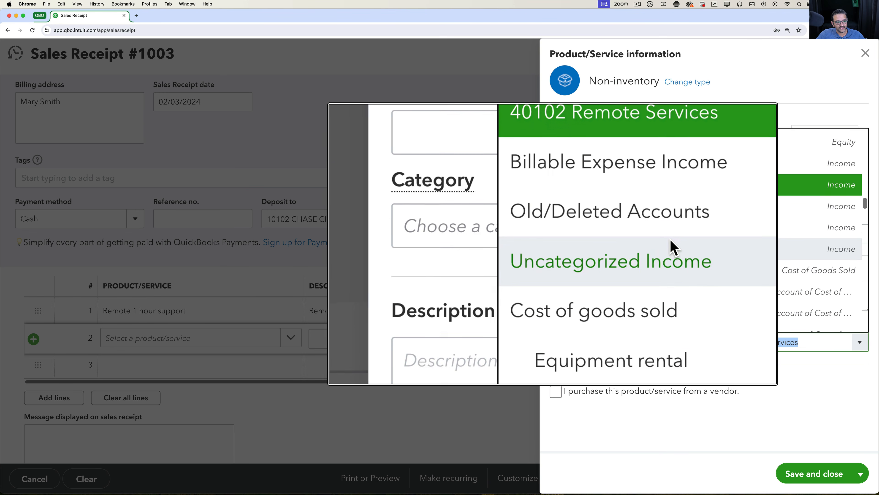
scroll(678, 251, up, 5)
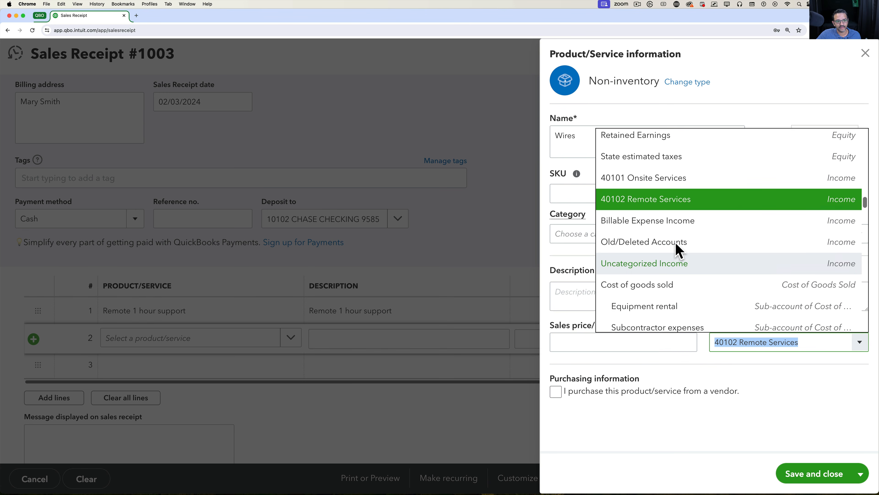
scroll(678, 251, up, 3)
click(642, 142)
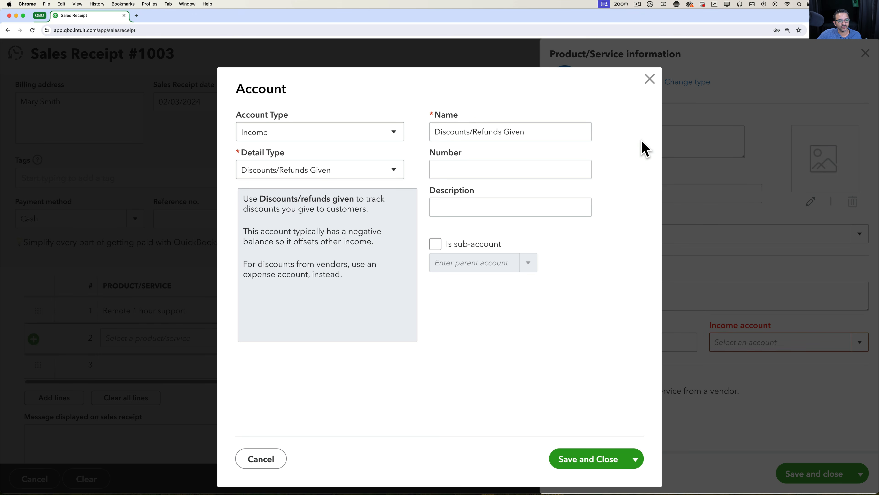
click(347, 172)
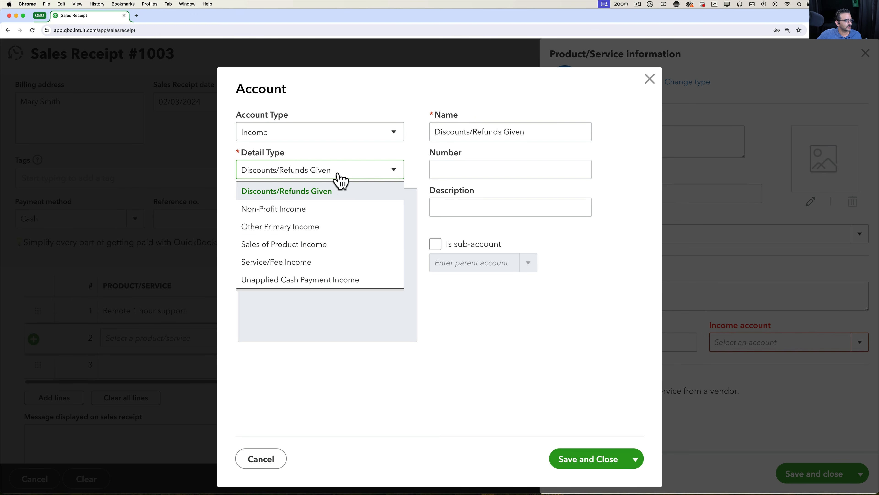
click(289, 231)
key(Tab)
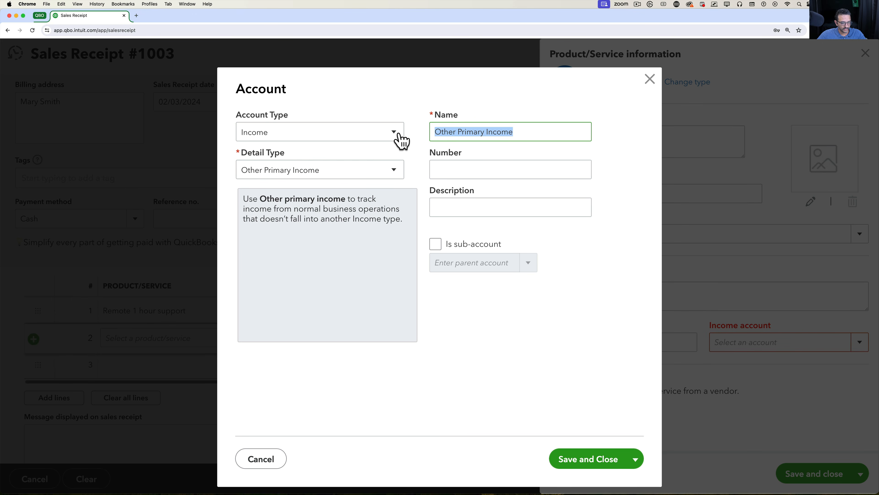
text(Misc Hardware and Cables)
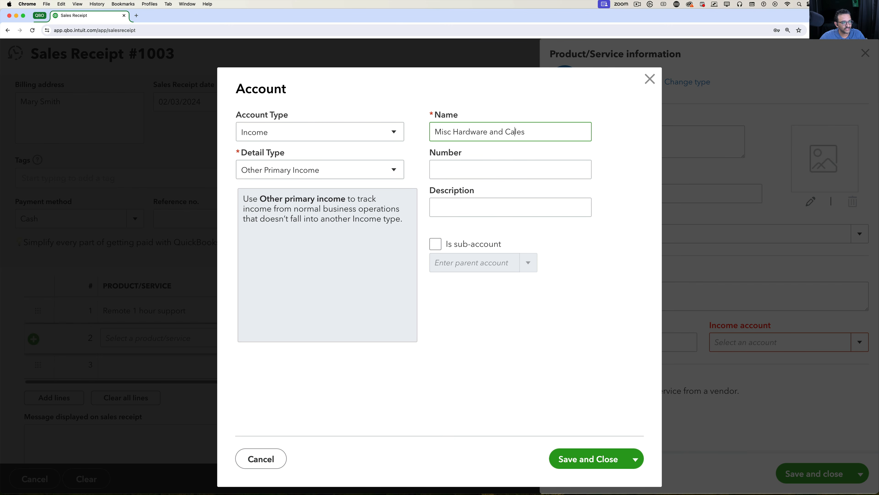
click(592, 464)
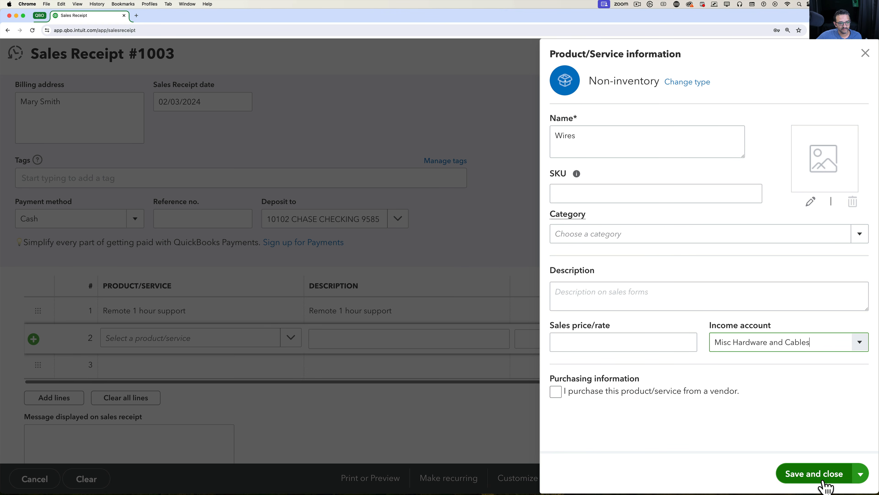
Step: Save the Wires item and set its rate on the receipt's second line to 42.96
click(827, 487)
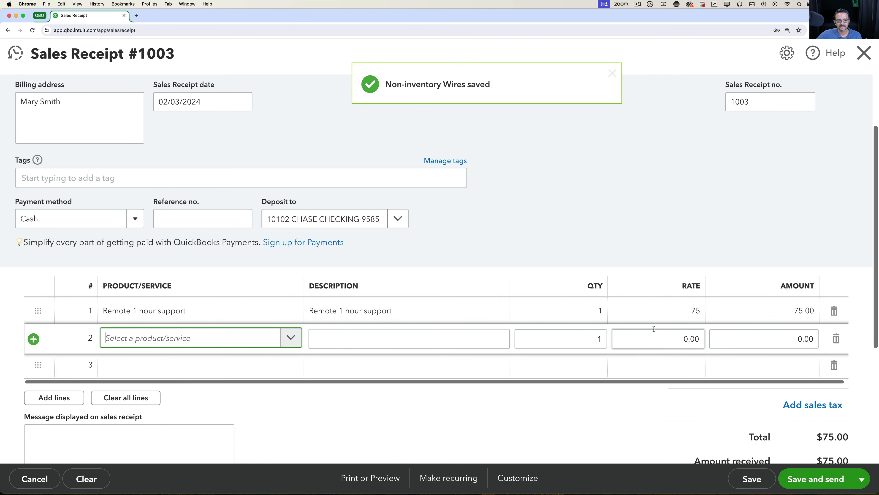
click(658, 339)
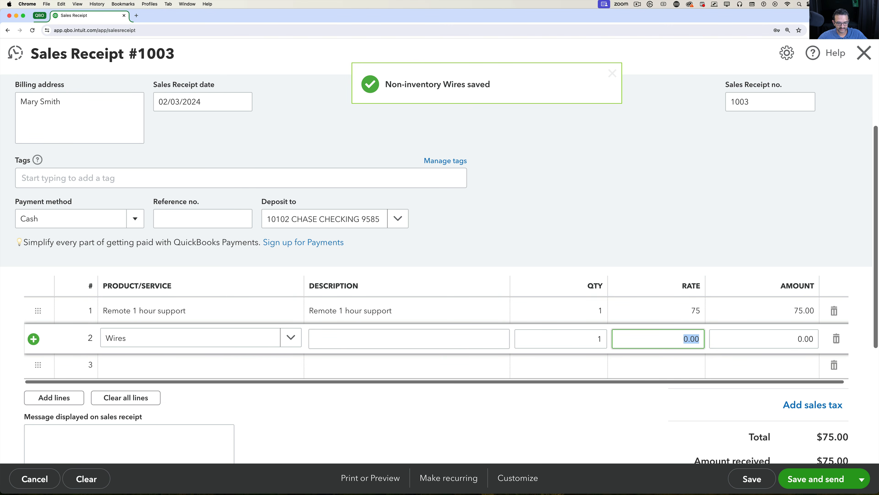
text(42.96)
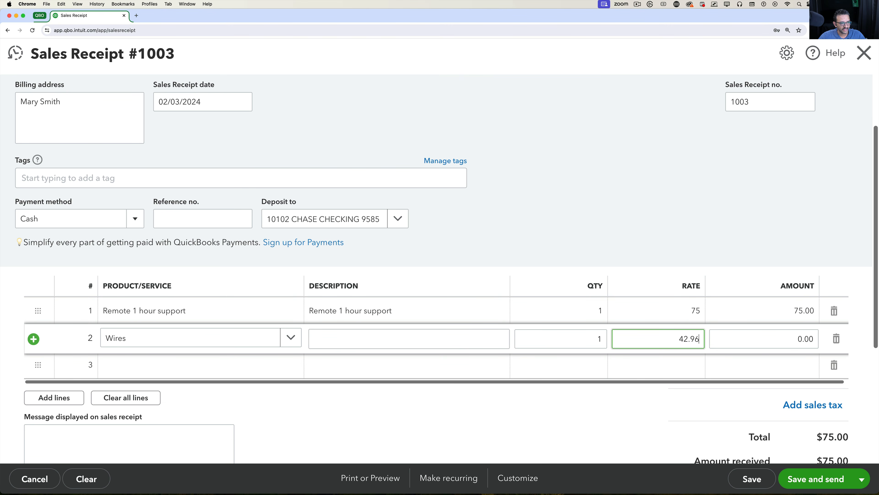
key(Tab)
scroll(685, 404, down, 3)
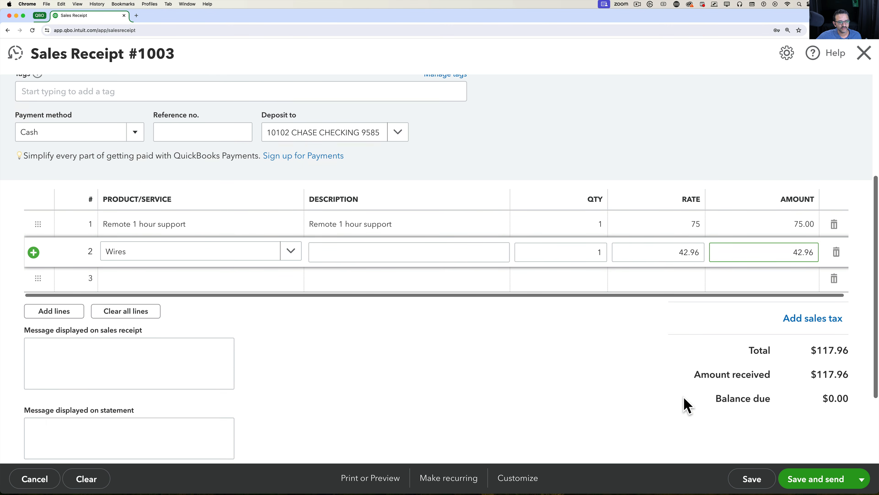
Step: Review the sales receipt's total and line rates, keeping the Chase checking account as the deposit account
scroll(687, 379, up, 3)
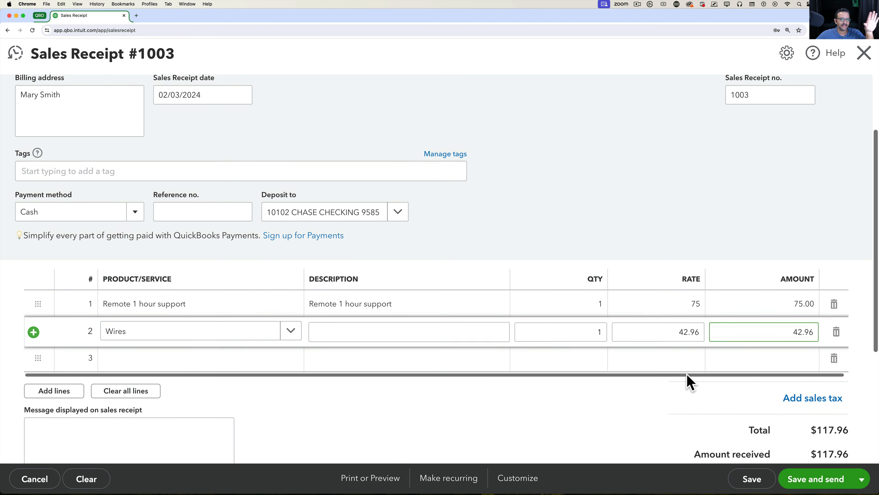
scroll(555, 208, up, 1)
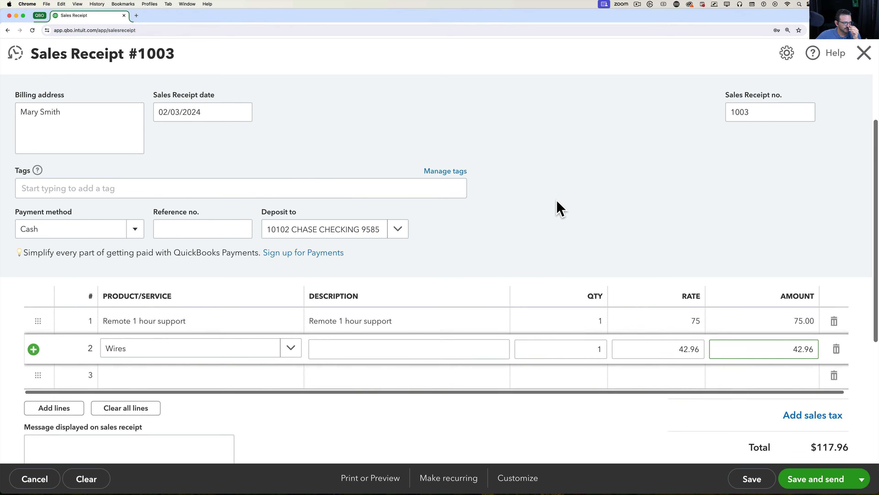
click(564, 215)
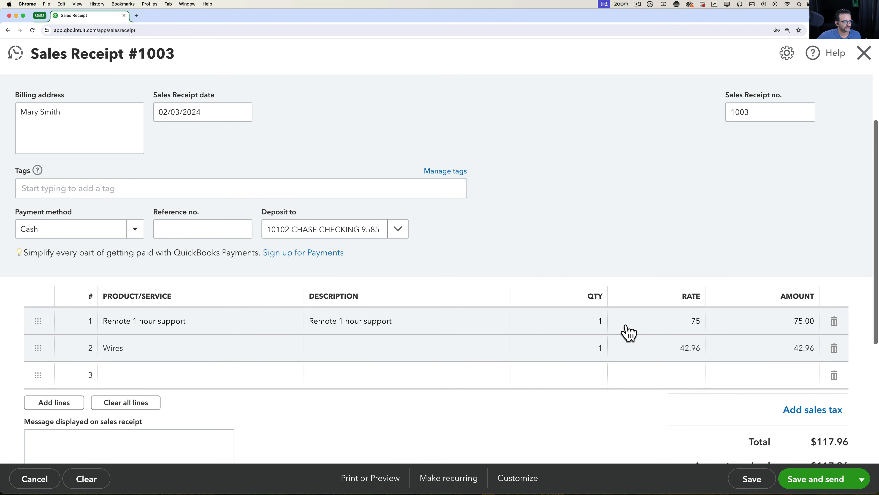
scroll(646, 387, down, 1)
drag(810, 425, 850, 427)
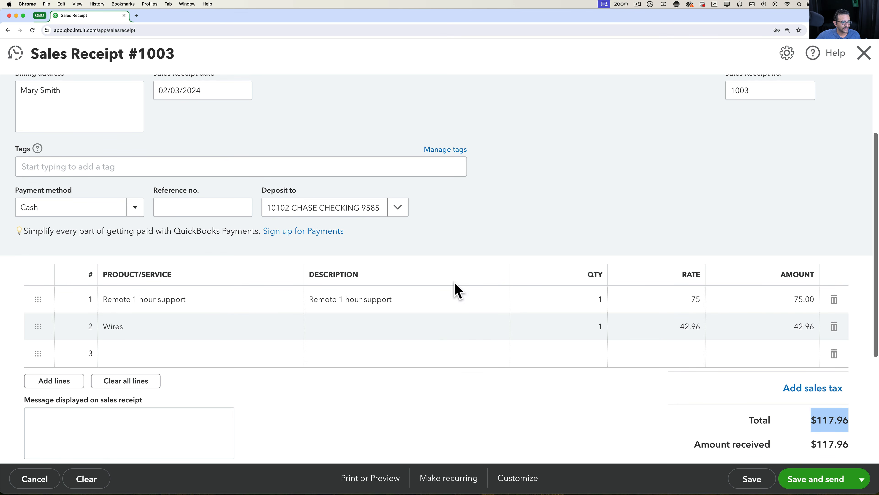
click(398, 211)
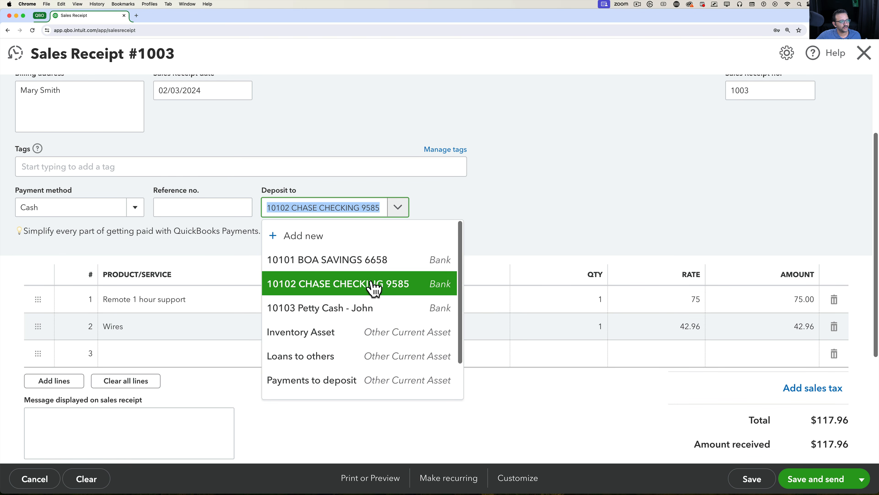
click(374, 288)
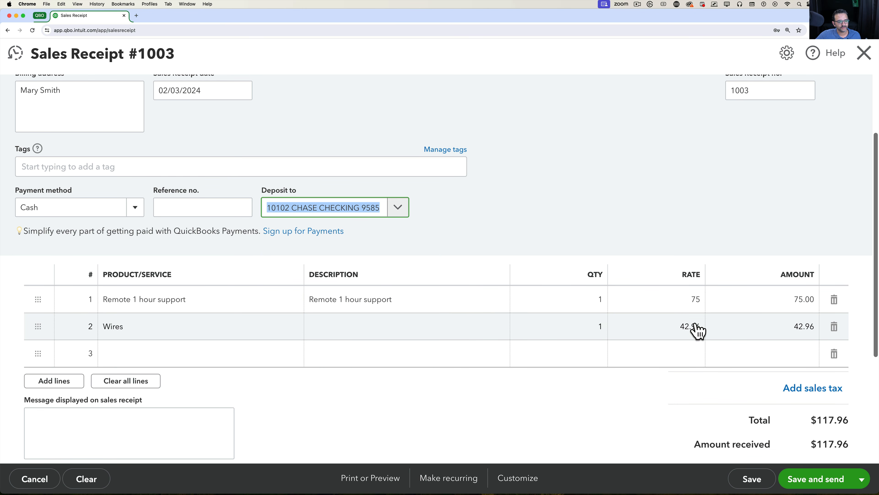
click(687, 299)
click(688, 326)
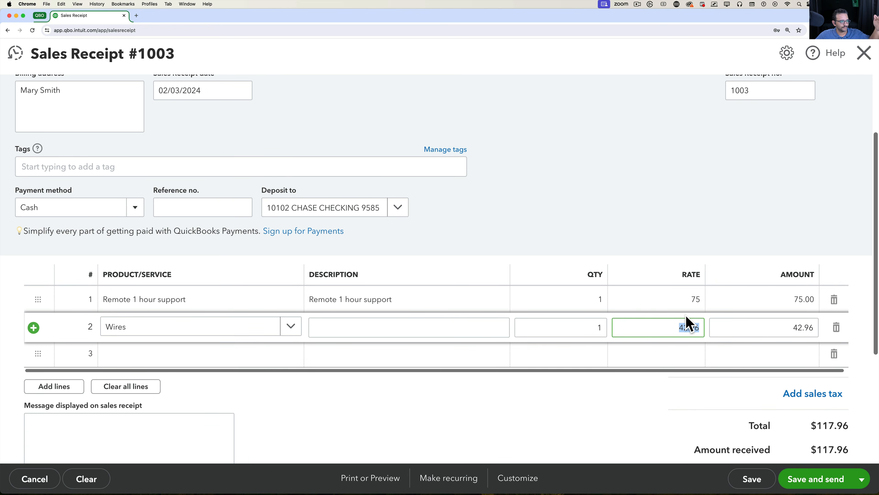
scroll(698, 236, up, 5)
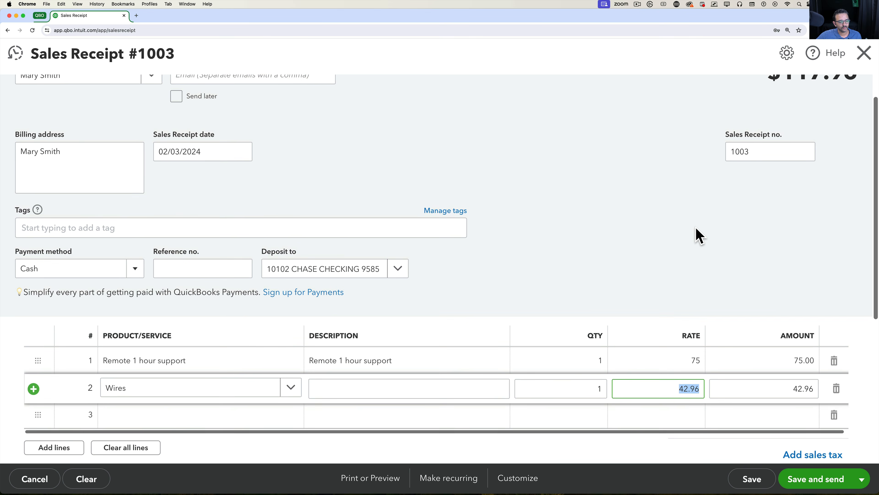
Step: Save the sales receipt and start a new one for ABC Customer
click(862, 478)
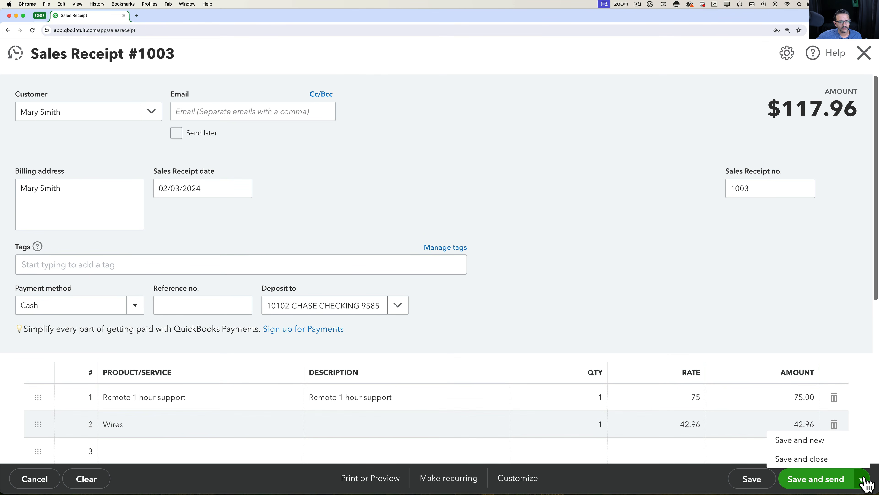
click(822, 445)
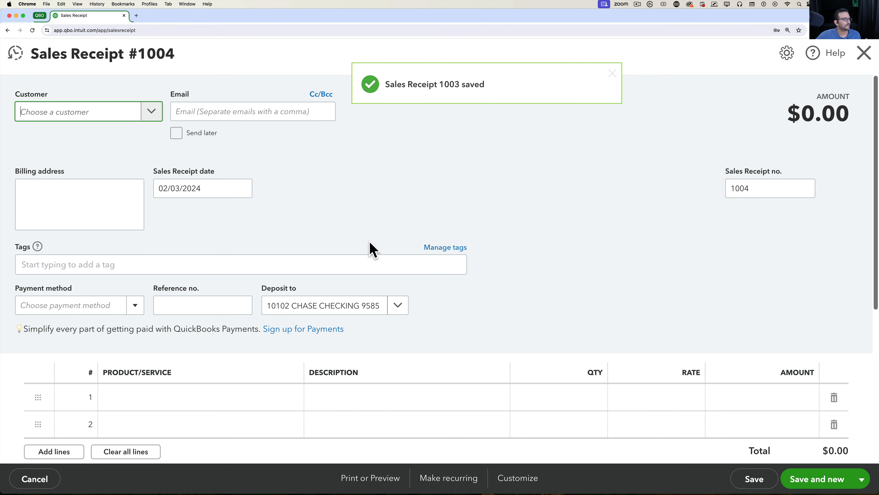
click(152, 113)
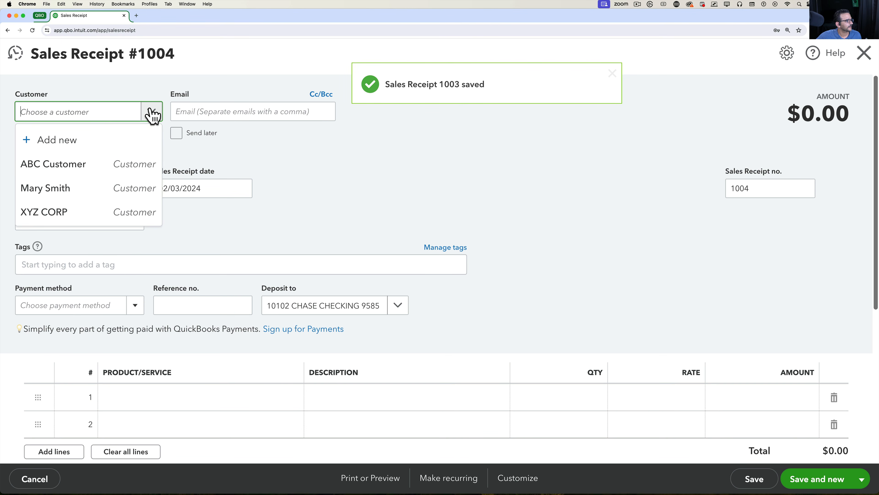
click(58, 172)
Step: Add an Hours item to the first line with description Support, quantity 36 and rate 56
scroll(456, 308, down, 3)
click(349, 348)
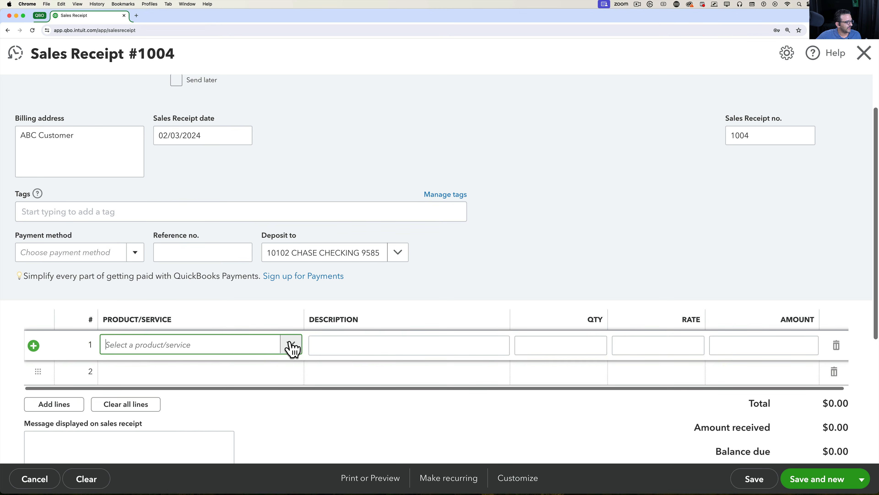
click(290, 344)
click(146, 253)
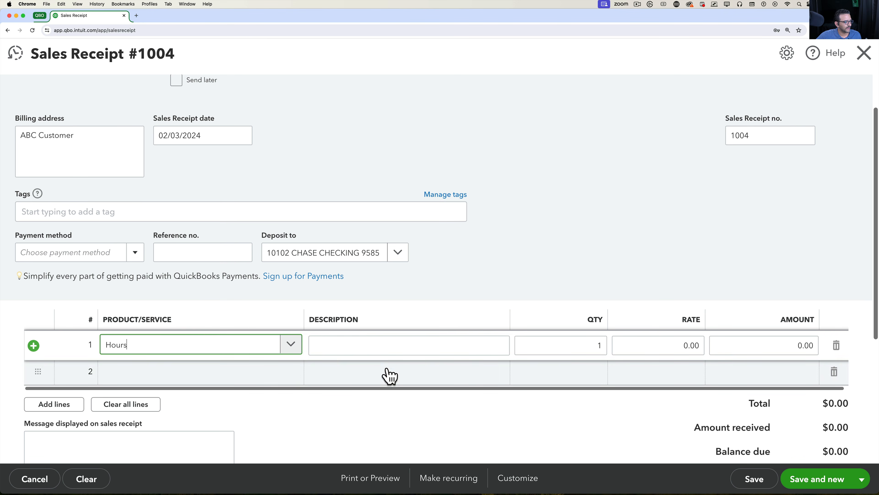
click(369, 345)
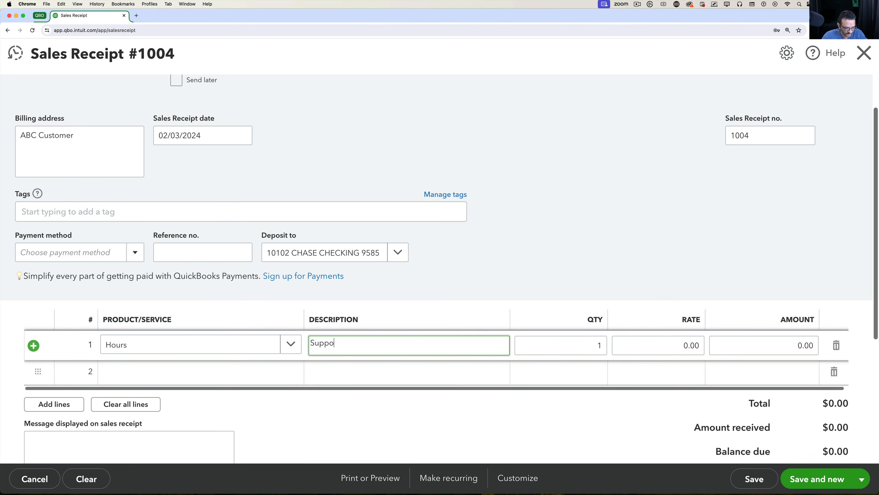
key(Tab)
text(3)
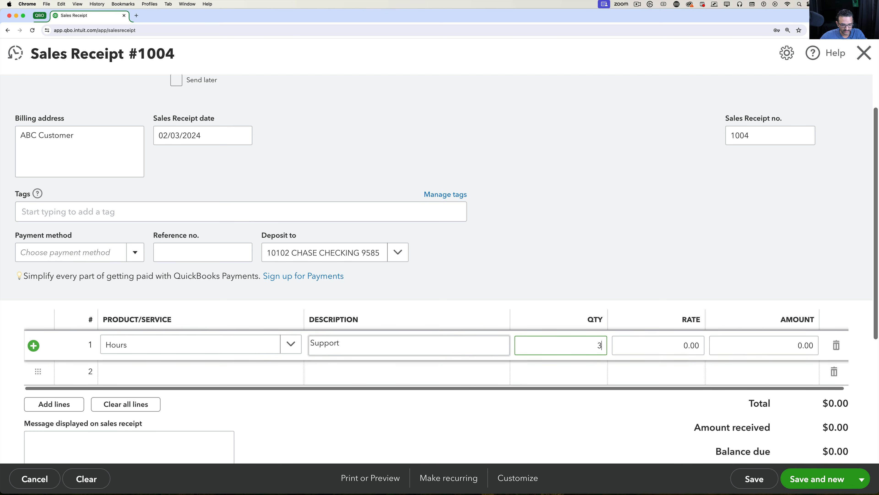
text(6)
key(Tab)
text(56)
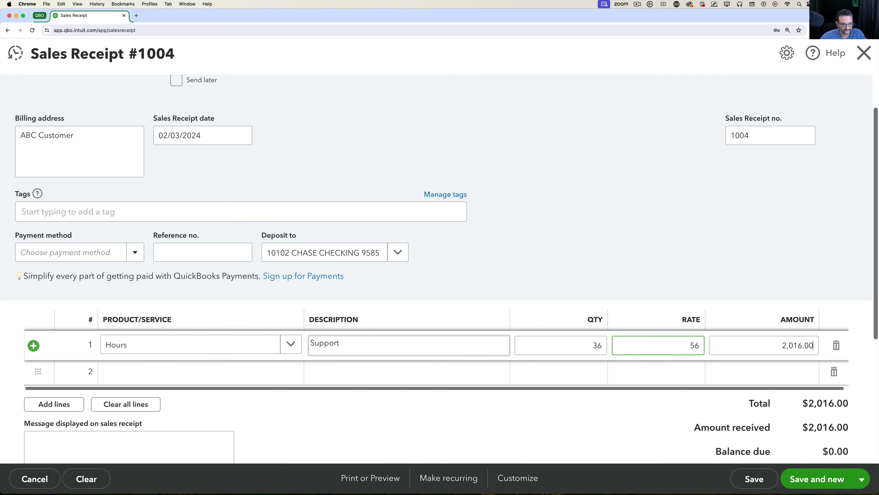
key(Tab)
Step: Add the Wires item to the second line of the sales receipt with a rate of 27.89
click(294, 374)
click(293, 375)
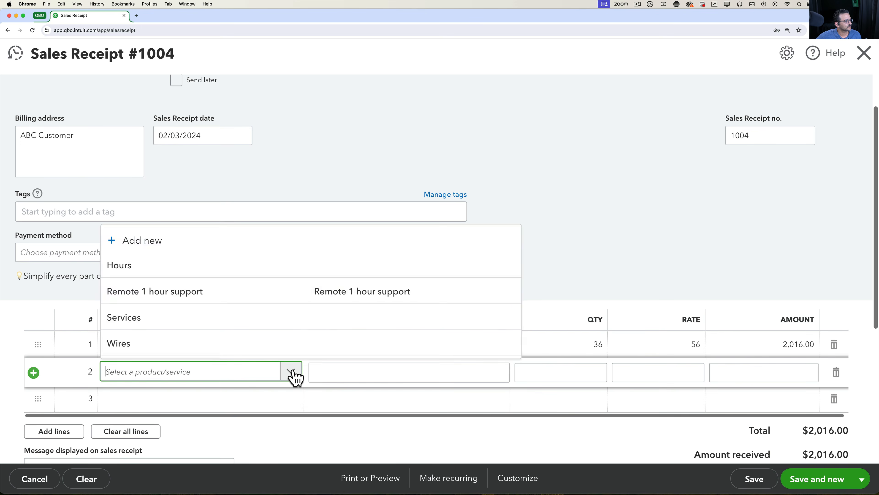
click(140, 344)
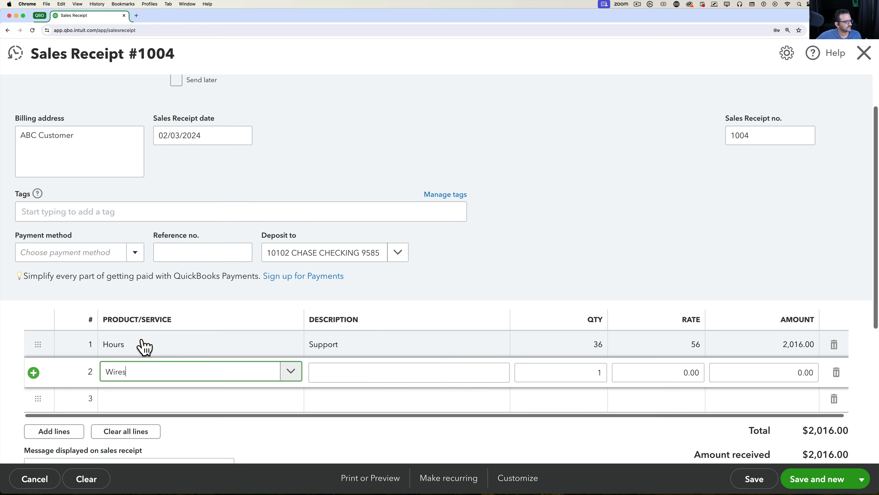
click(654, 374)
text(27.89)
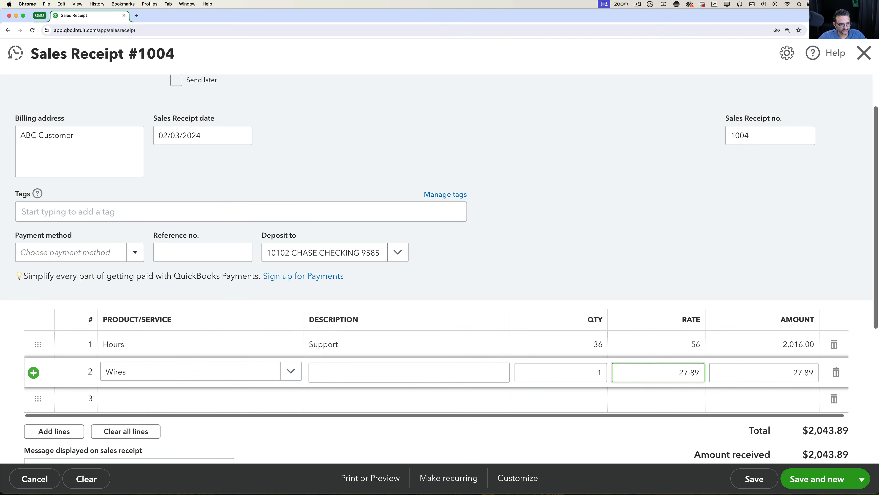
key(Tab)
Step: Set the receipt's payment method to Check and its deposit account to the BOA savings account
click(140, 256)
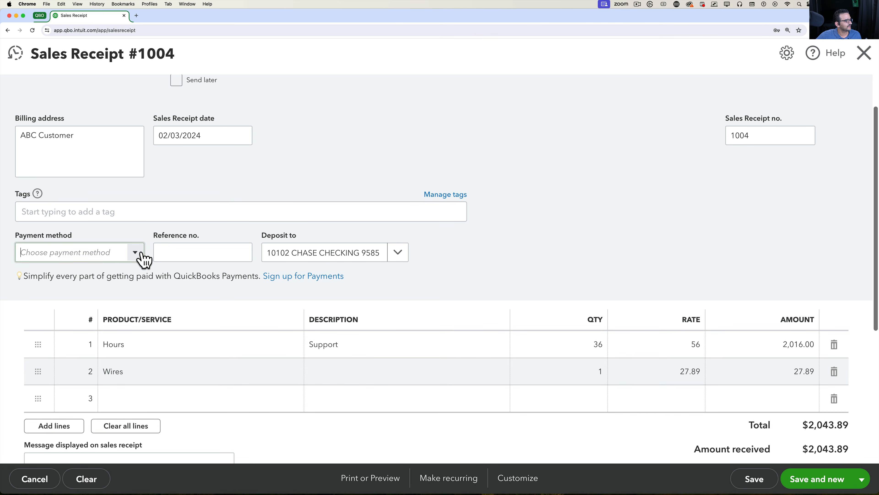
click(65, 323)
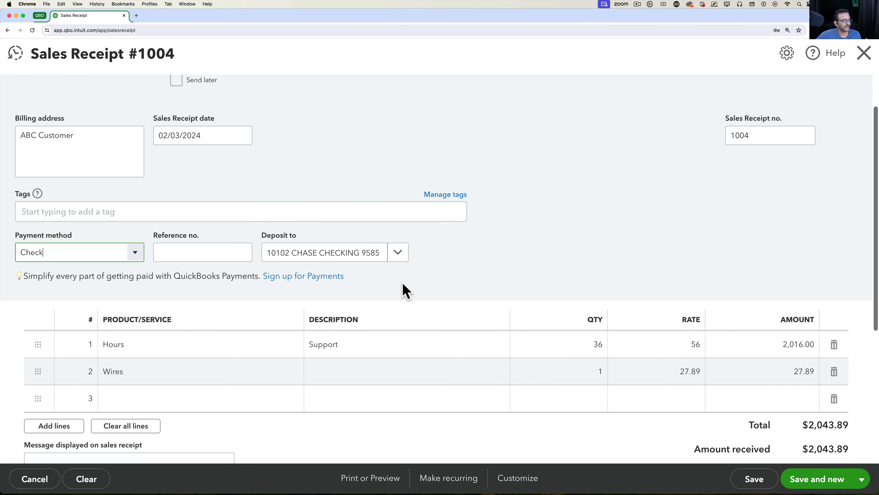
click(396, 254)
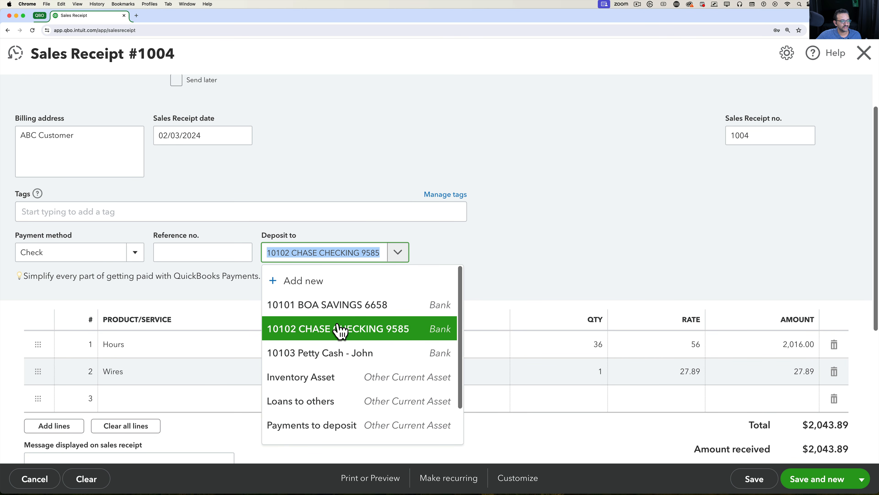
click(353, 308)
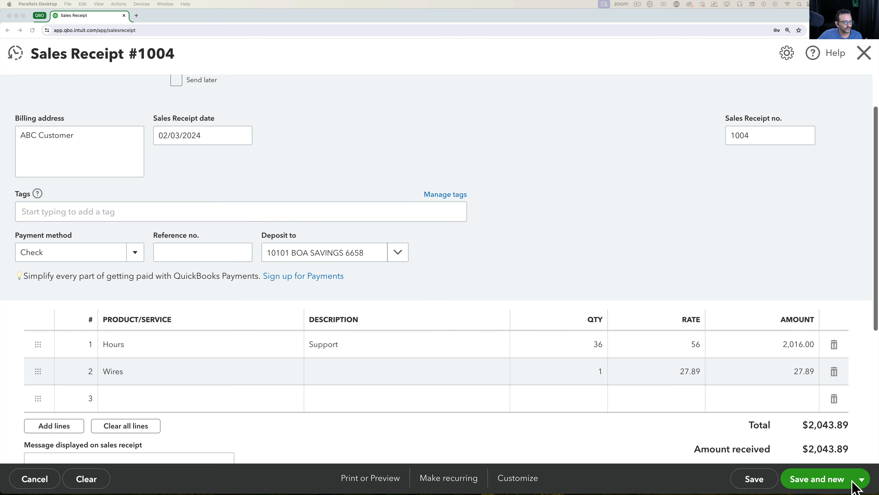
Step: Save and close the ABC Customer sales receipt
click(862, 481)
click(862, 483)
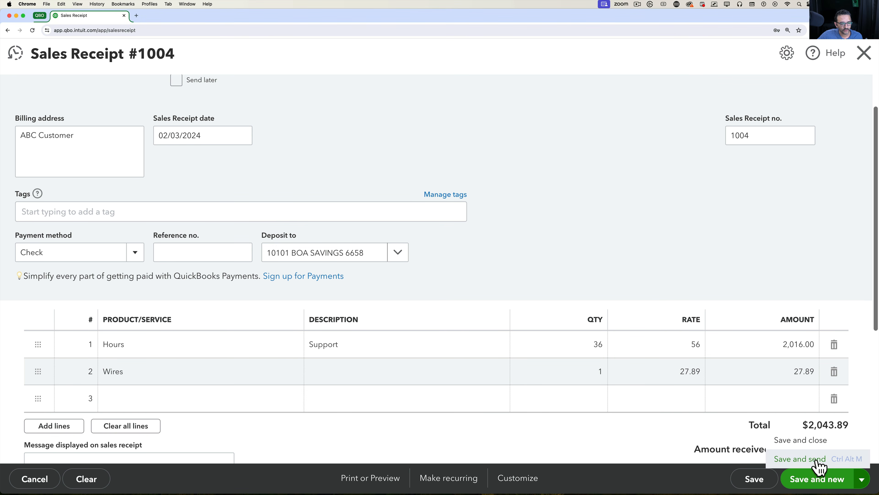
click(813, 443)
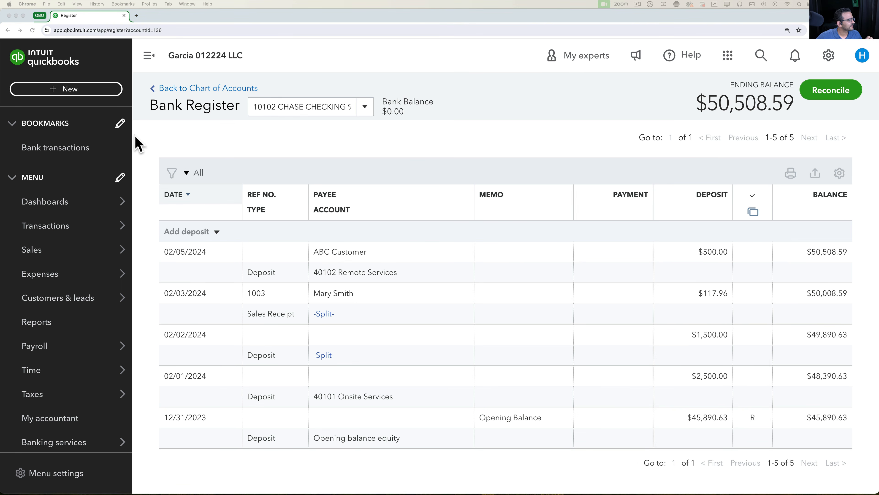
Step: Open the bank transactions page for the Chase checking account and dismiss the payments promotion
mouse_move(56, 238)
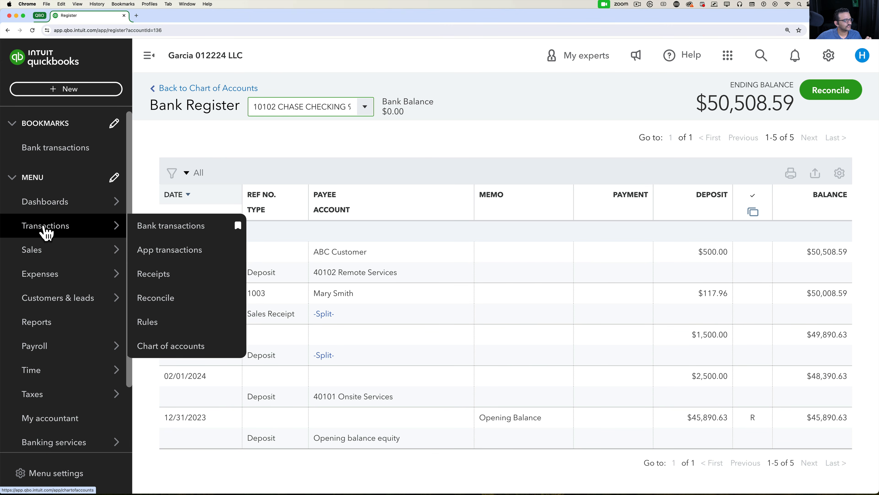
click(178, 233)
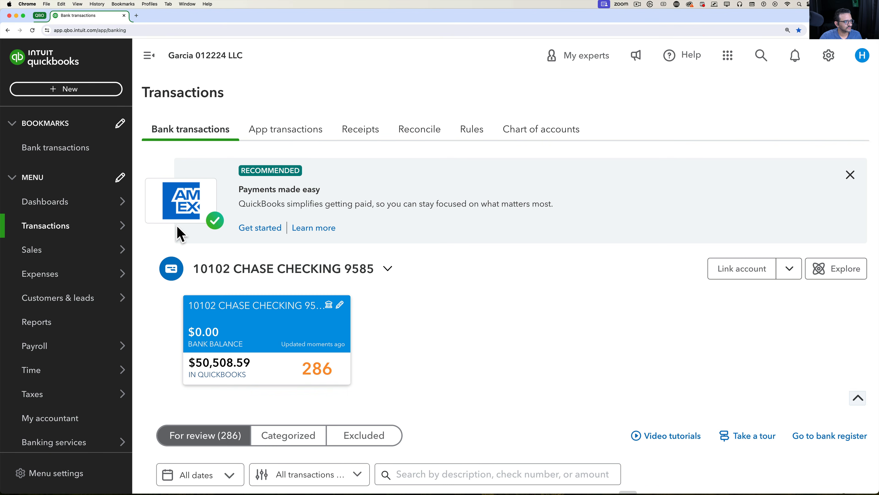
click(850, 175)
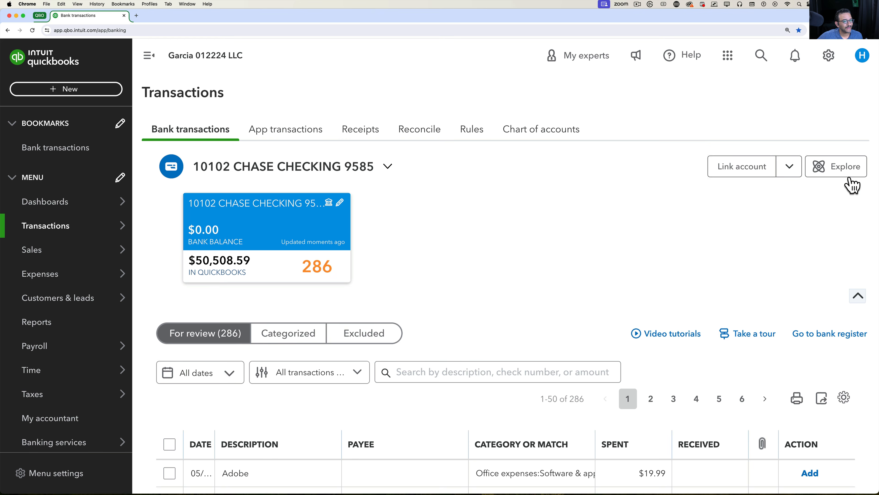
Step: Sort the transactions for review by received amount, largest first
scroll(831, 206, down, 4)
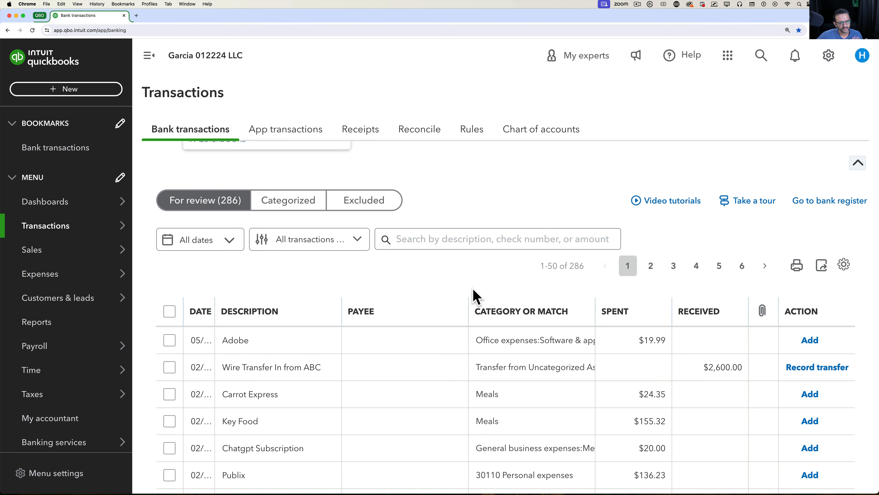
click(716, 317)
click(716, 317)
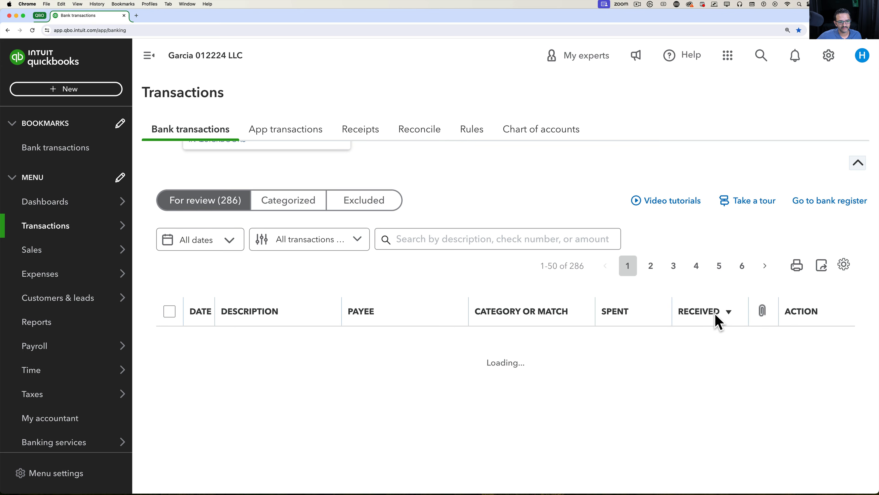
Step: Expand the $500.00 ATM Deposit transaction and widen the Date column to show full dates
scroll(731, 310, down, 3)
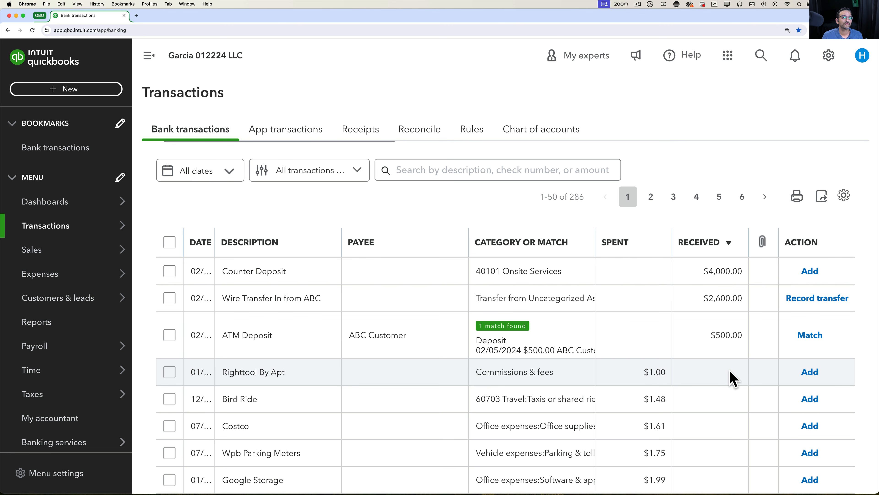
click(539, 355)
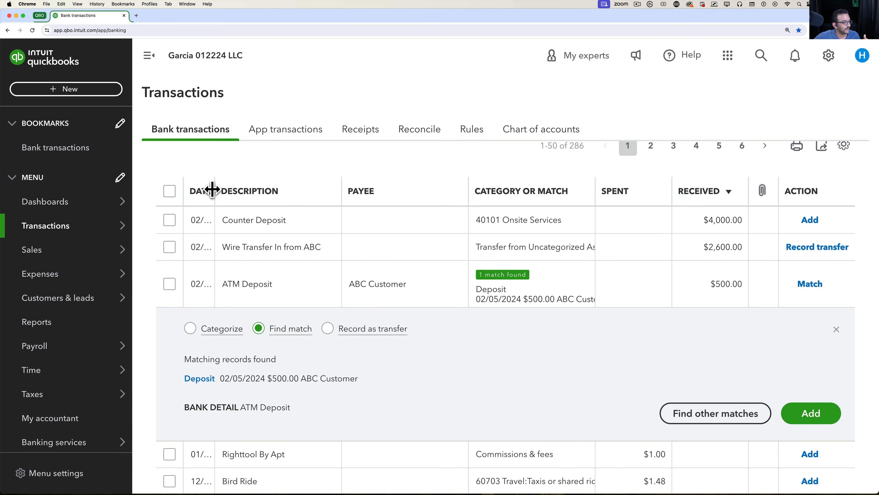
drag(212, 190, 244, 196)
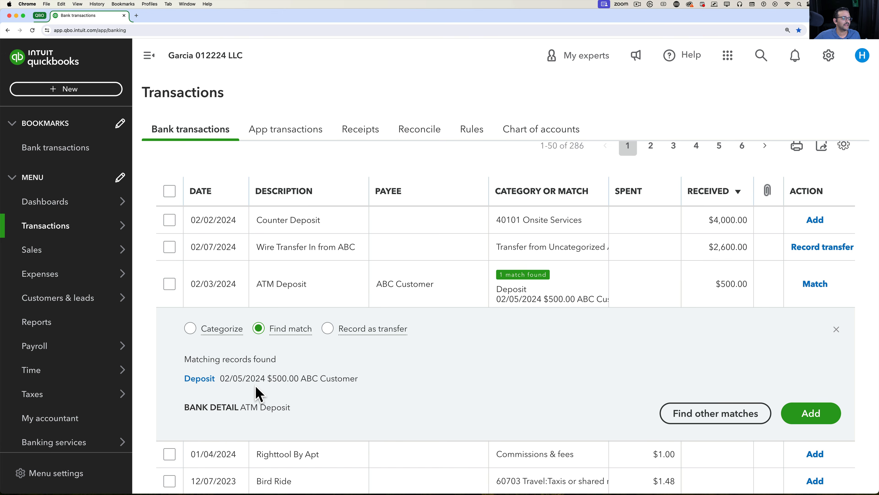
Step: Match the $500.00 ATM Deposit with the suggested ABC Customer deposit dated 02/05/2024
drag(225, 378, 247, 379)
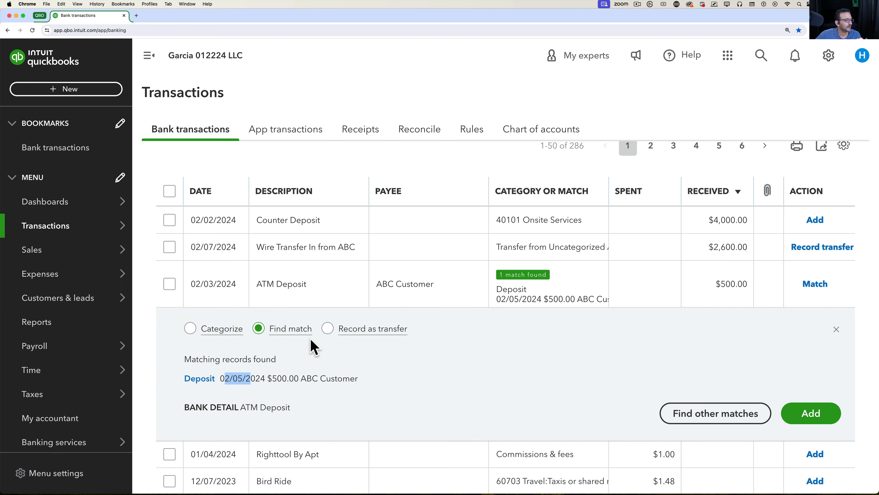
click(191, 329)
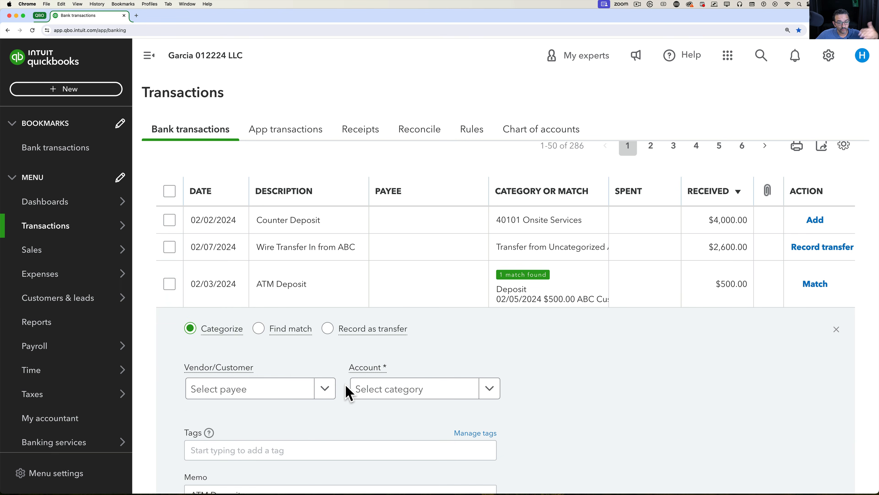
click(838, 330)
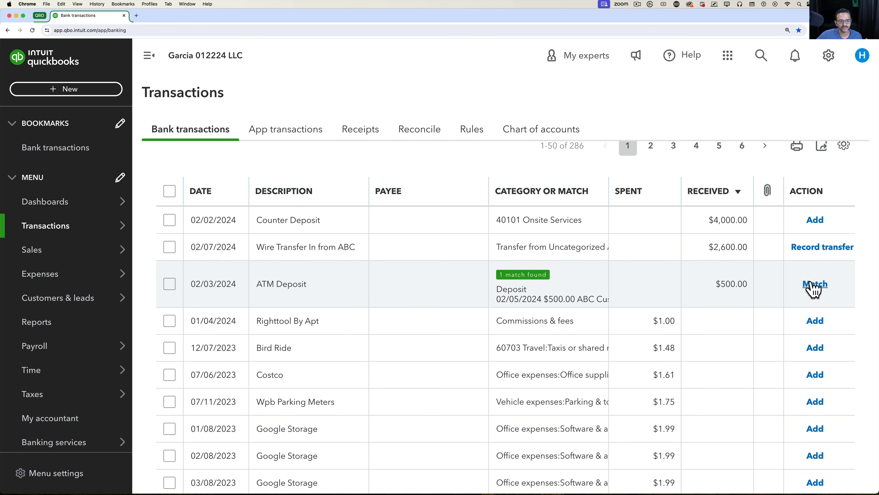
click(821, 290)
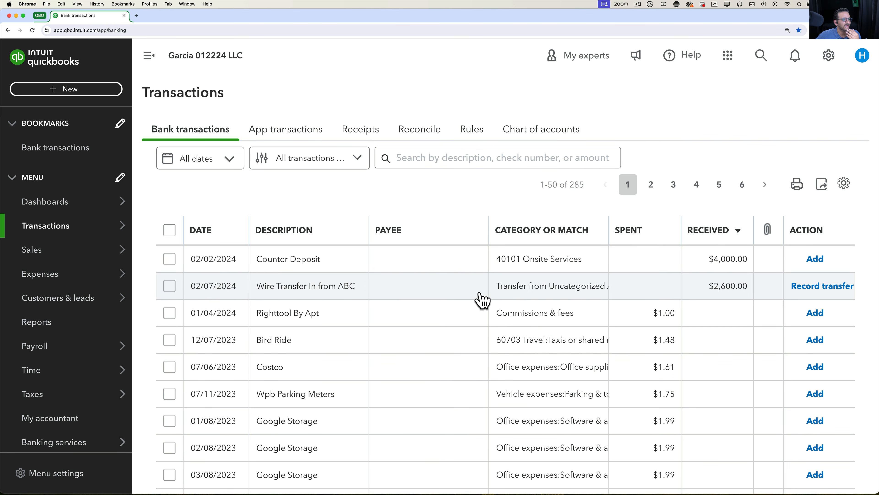
Step: Switch the $2,600.00 Wire Transfer In from ABC from a transfer to Categorize and choose ABC Customer as the payee
click(283, 290)
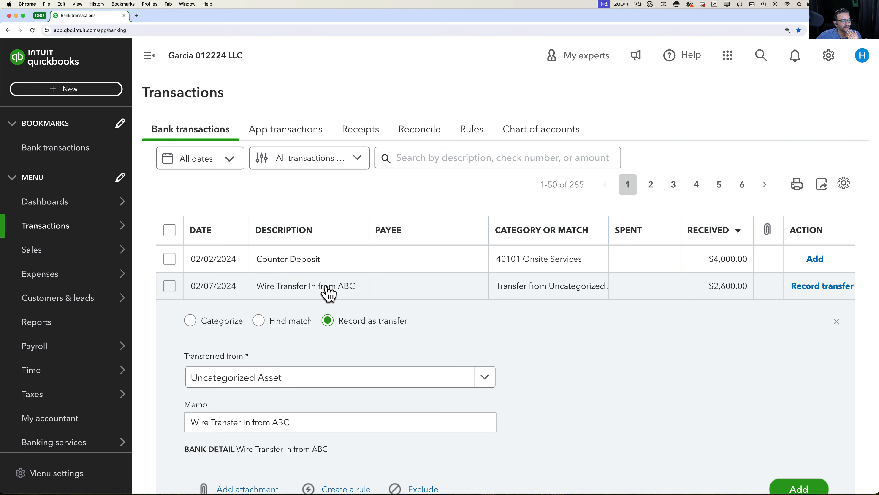
scroll(533, 307, down, 2)
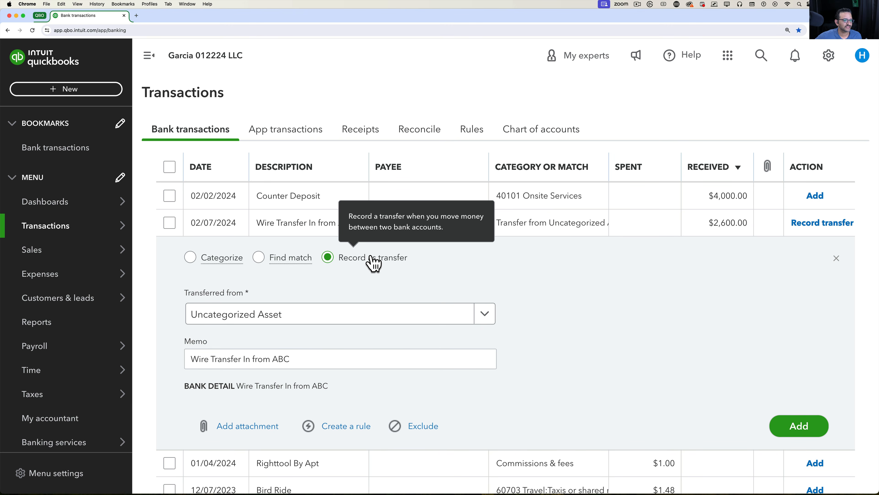
click(203, 257)
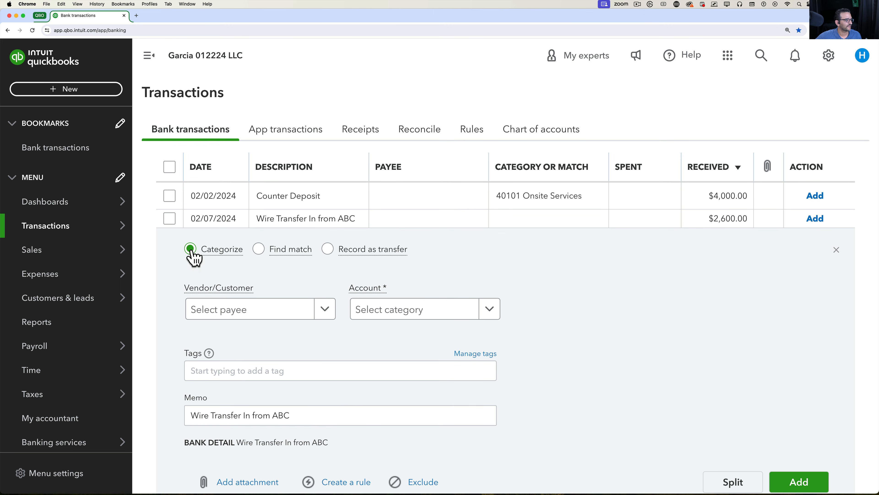
click(327, 314)
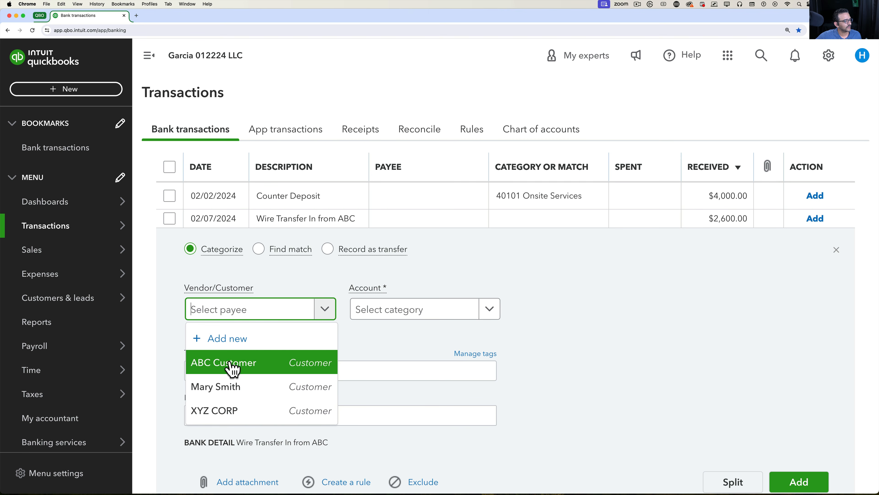
click(245, 368)
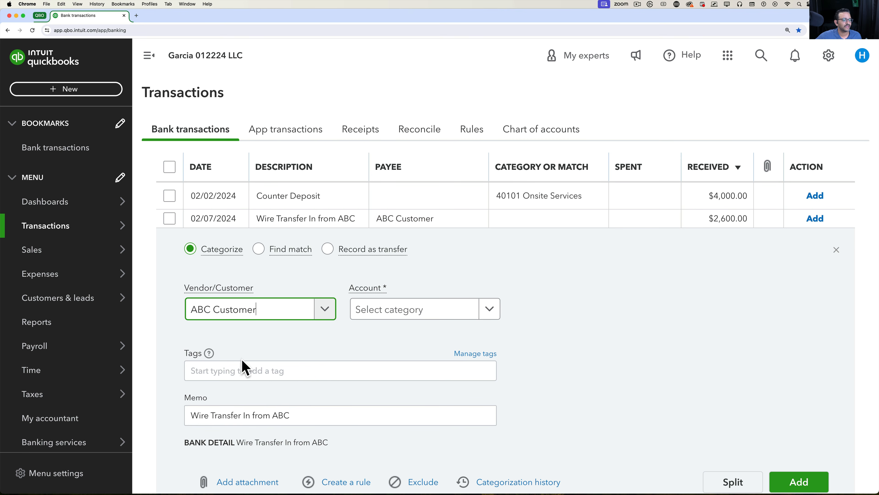
drag(289, 414, 198, 415)
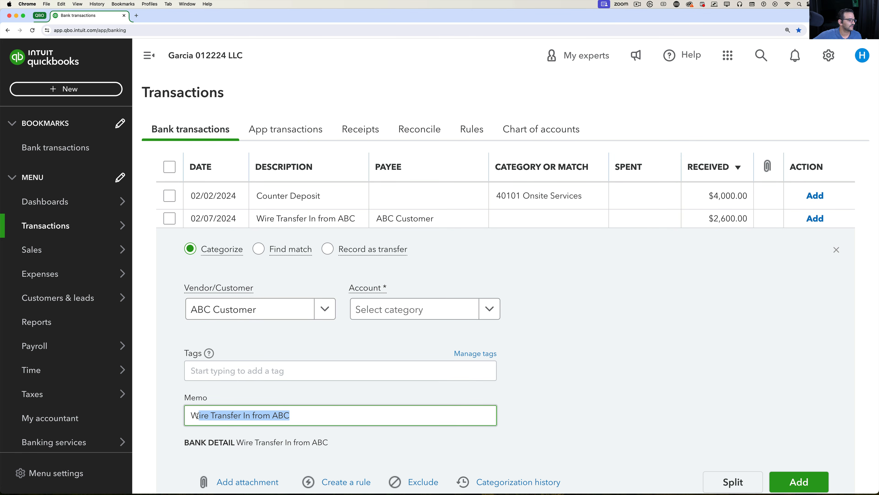
Step: Assign the wire transfer to the 40102 Remote Services income account and add it to the books
click(491, 314)
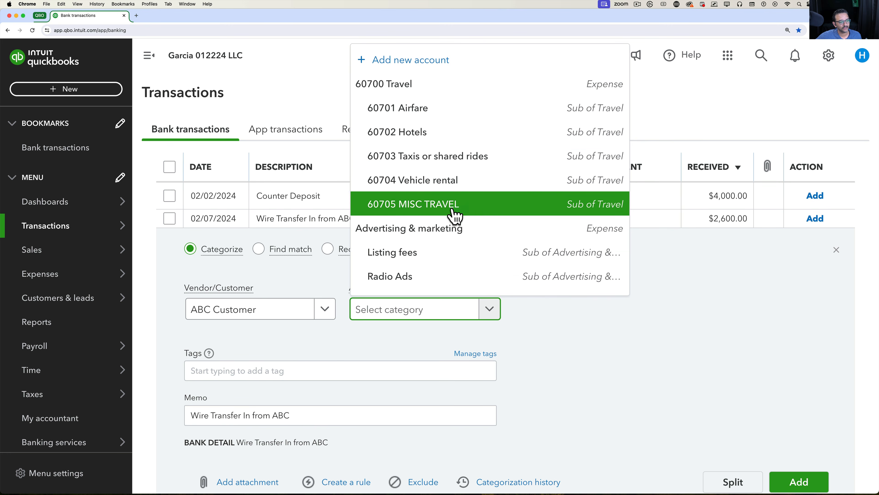
text(remo)
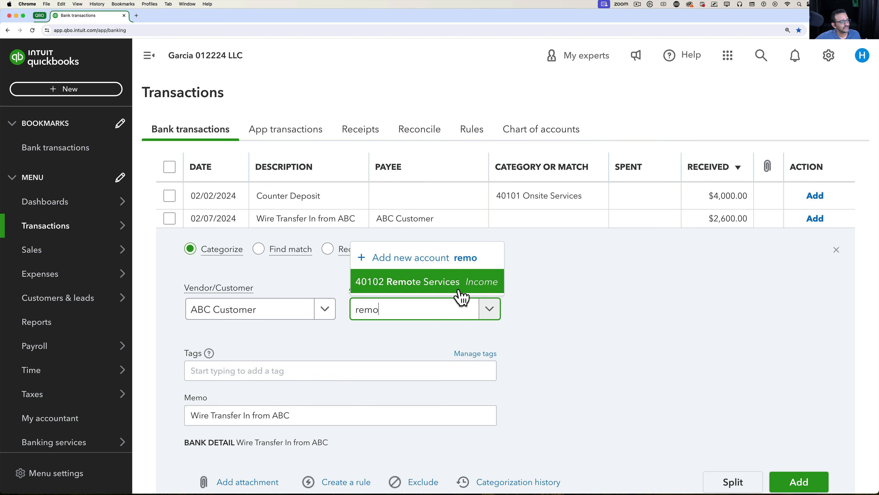
click(444, 288)
click(491, 313)
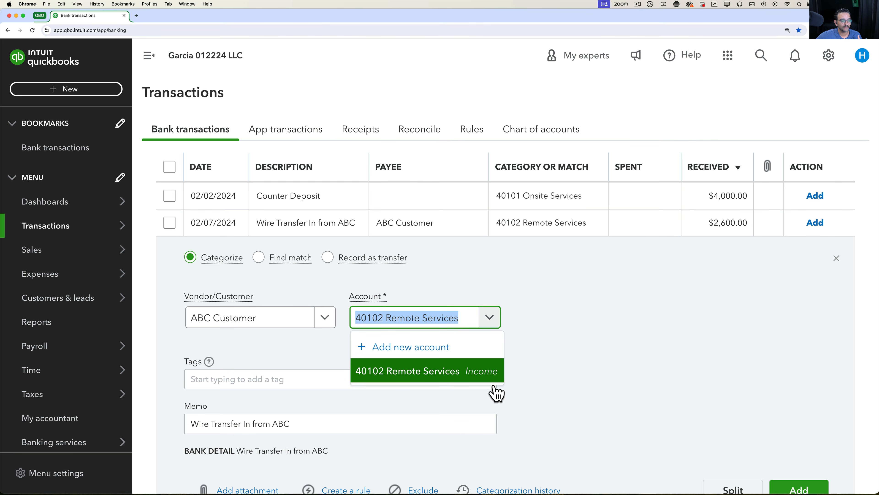
click(573, 376)
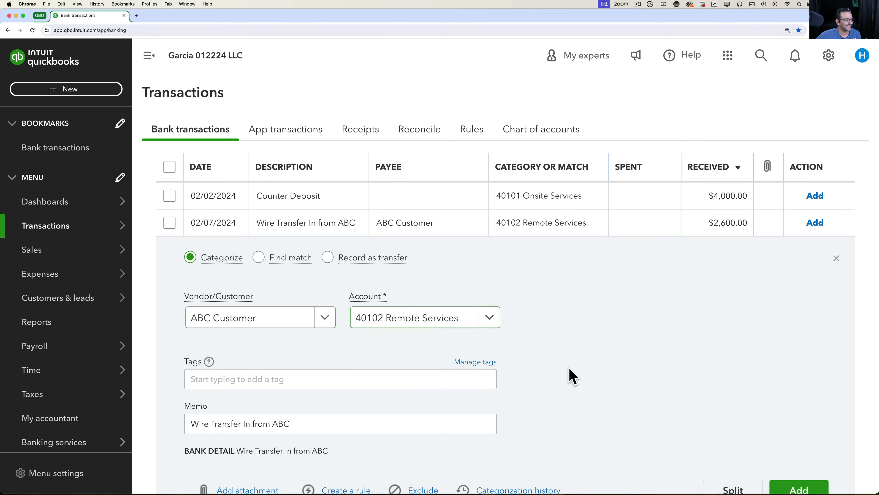
scroll(573, 376, down, 2)
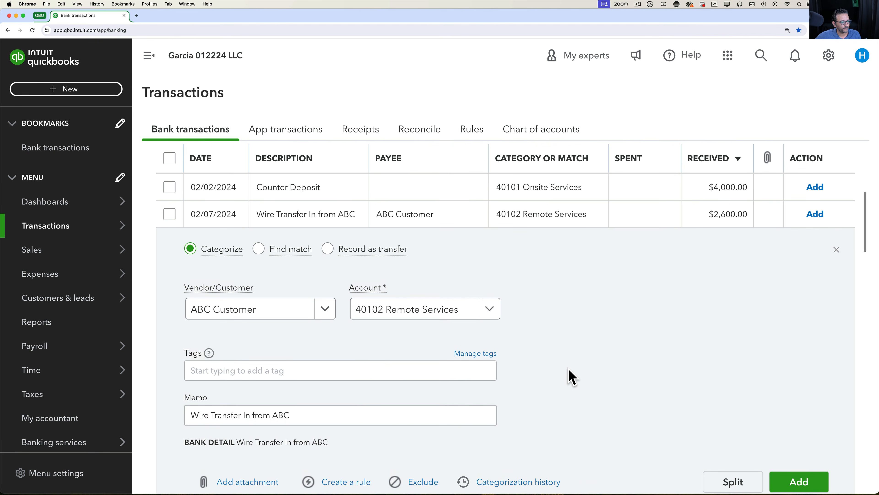
scroll(571, 376, down, 1)
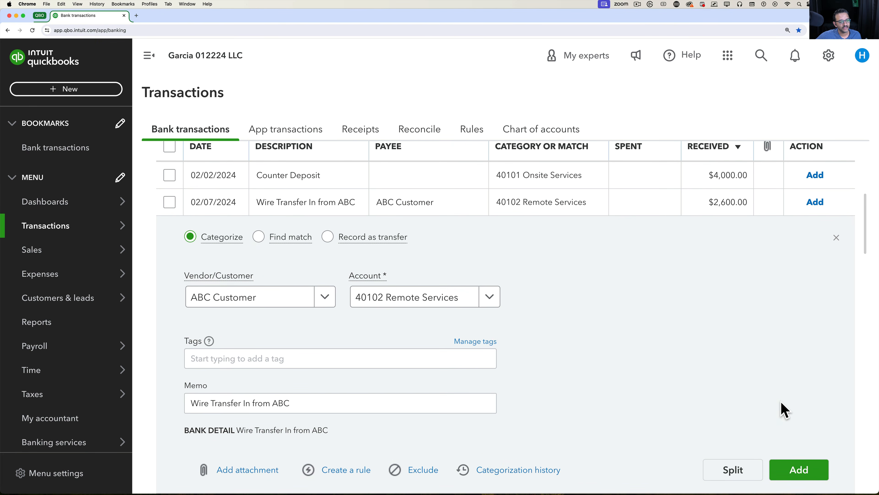
click(806, 473)
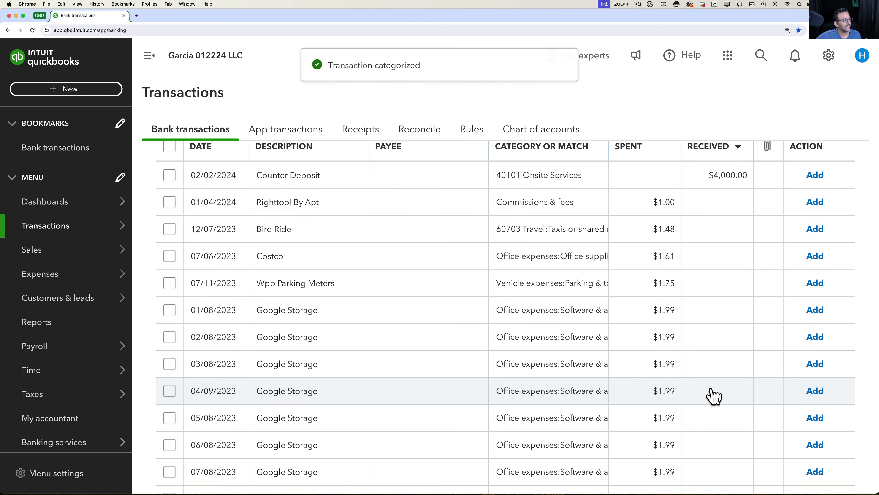
Step: Start splitting the $4,000.00 Counter Deposit, keeping 40101 Onsite Services as its account, and add more split lines
scroll(454, 289, up, 1)
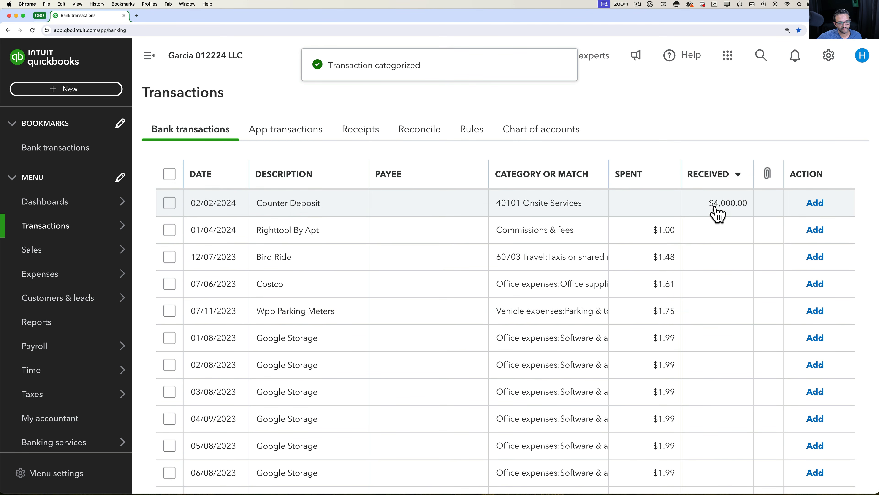
click(446, 214)
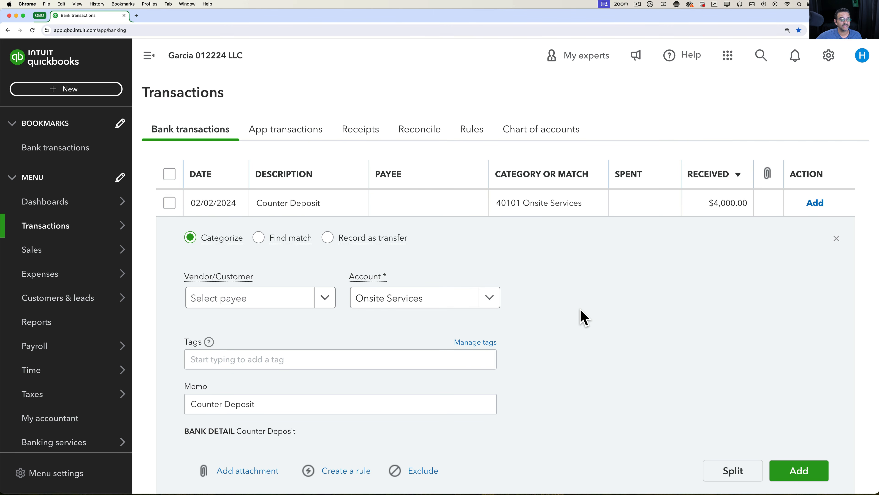
scroll(585, 314, down, 1)
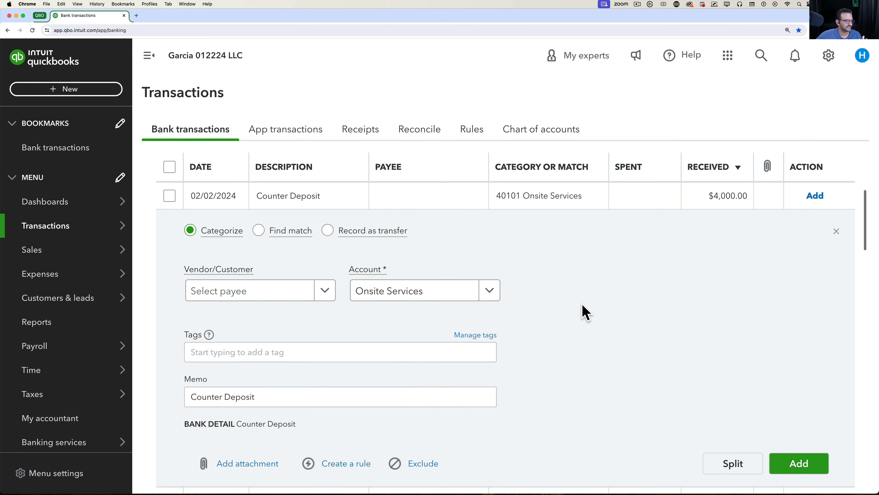
click(325, 280)
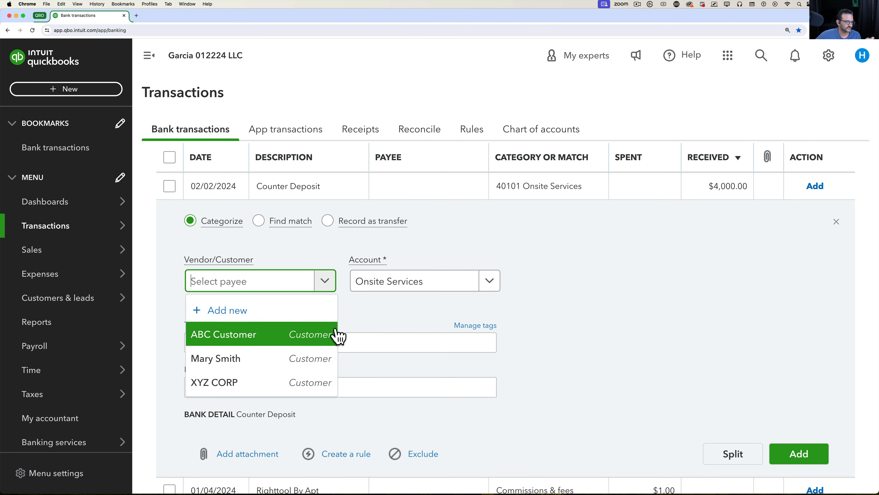
click(501, 281)
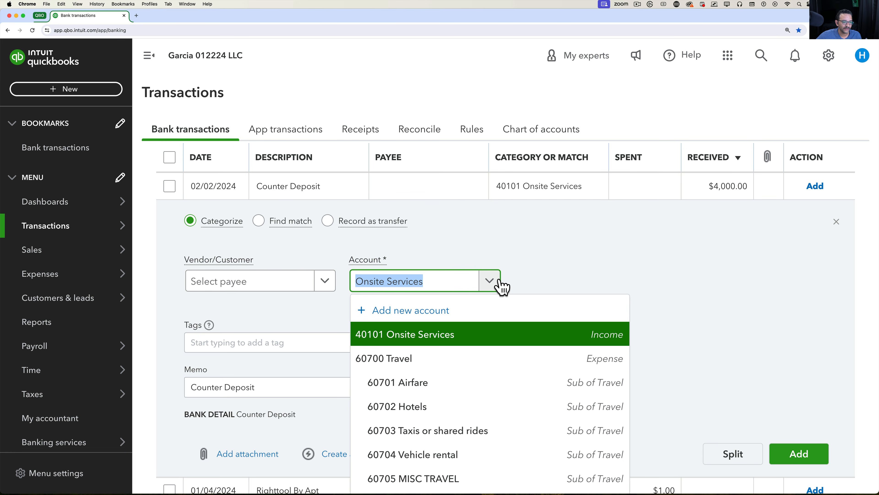
click(487, 329)
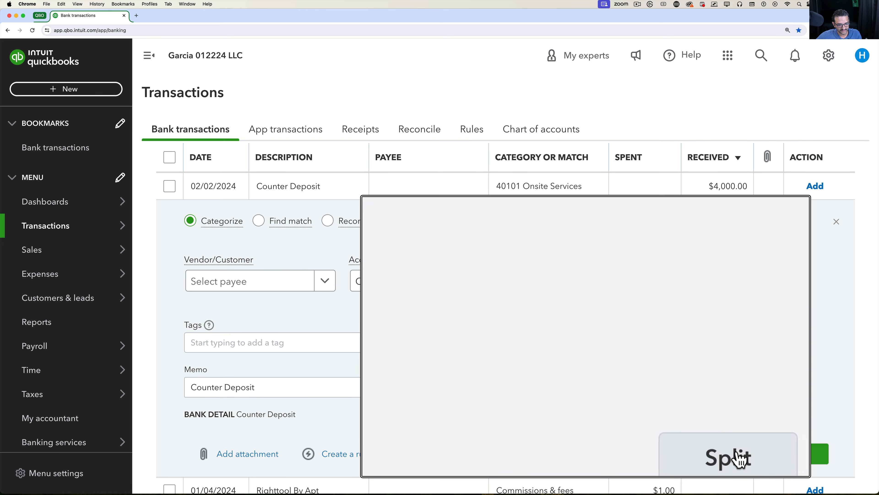
click(753, 464)
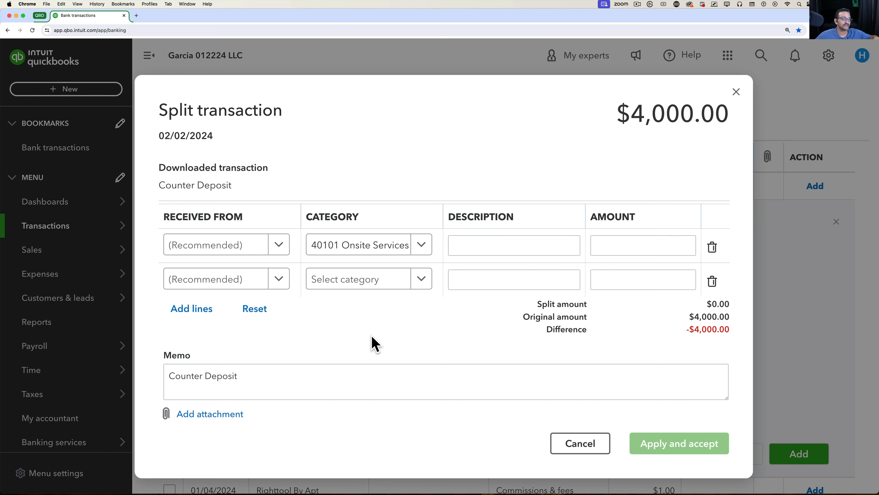
click(190, 309)
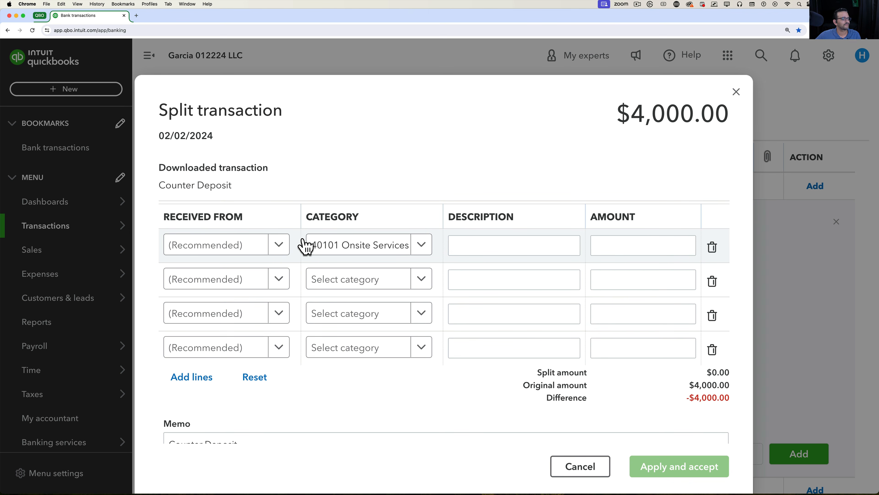
Step: Set the first split line to ABC Customer with an amount of 1,000.00
click(280, 245)
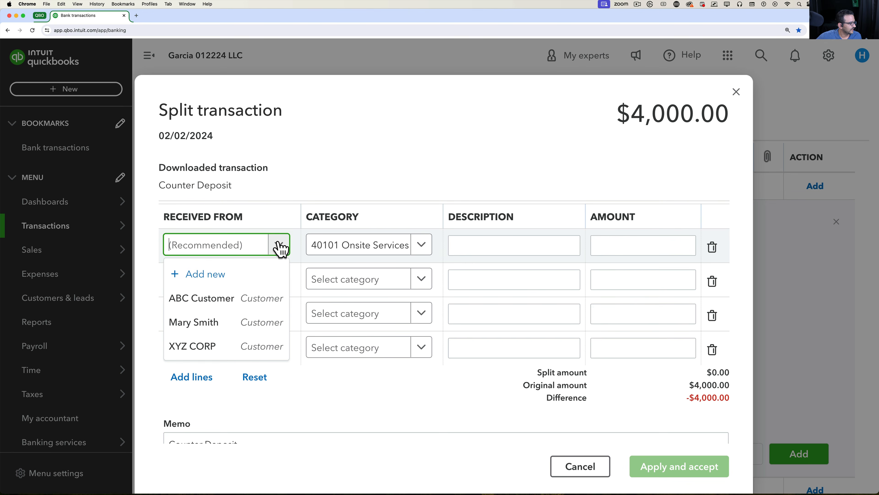
click(207, 298)
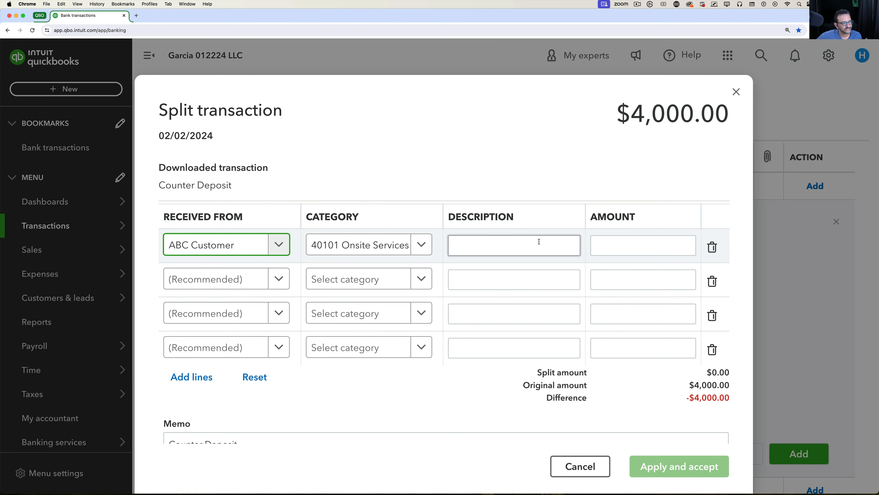
click(598, 245)
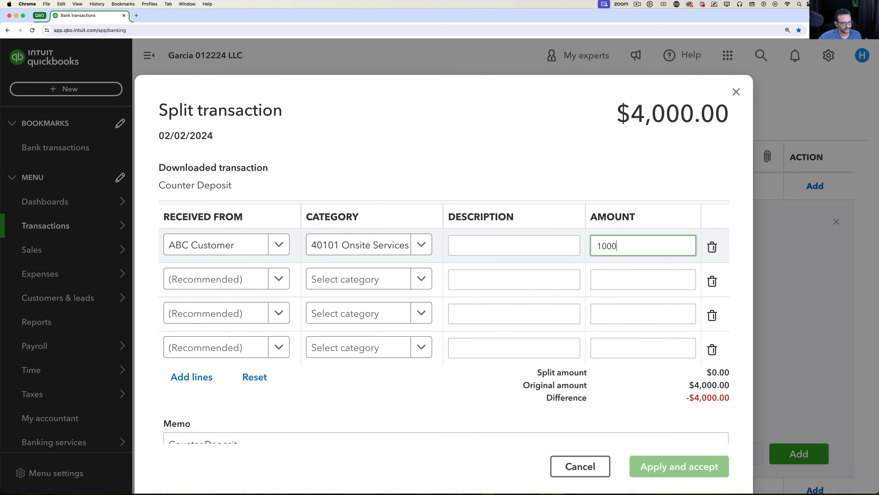
Step: Fill the second split line with the individual customer's name, category 40102 Remote Services and an amount of 600.00
click(283, 279)
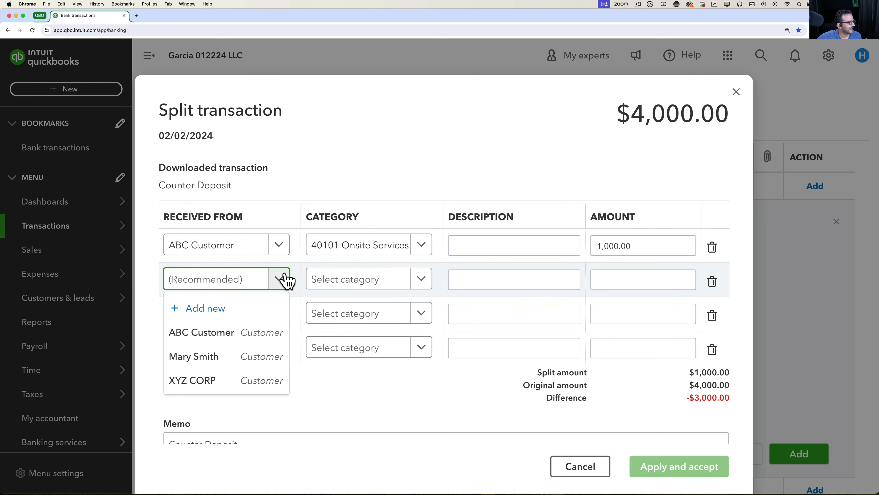
click(203, 366)
click(417, 286)
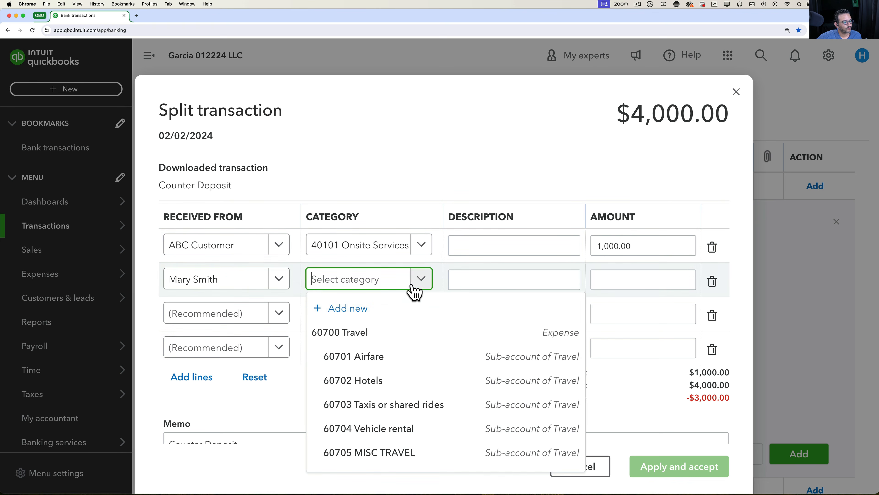
text(remo)
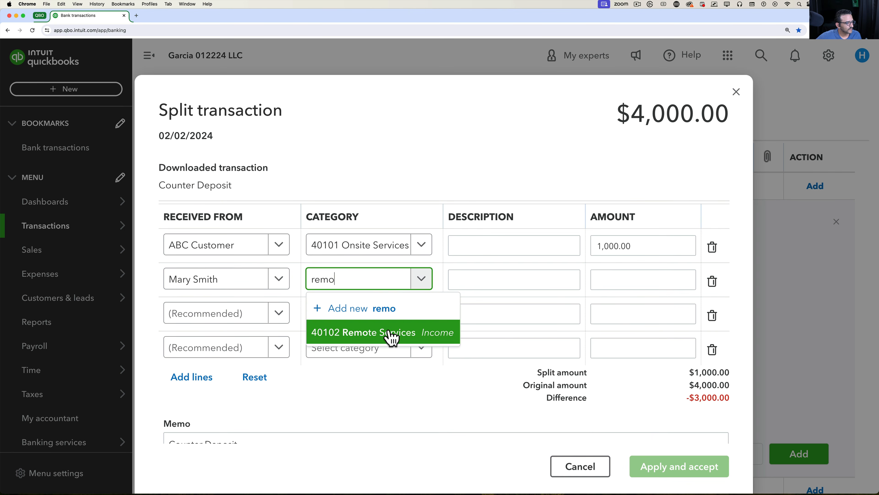
click(392, 338)
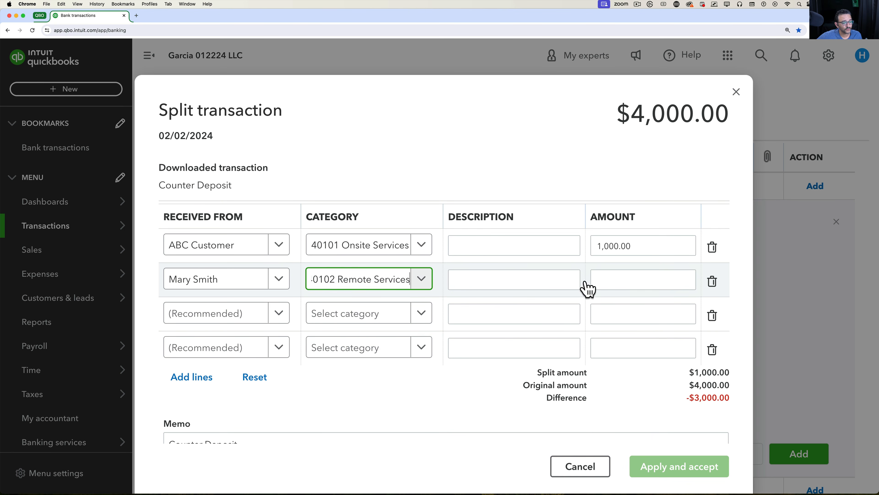
click(612, 277)
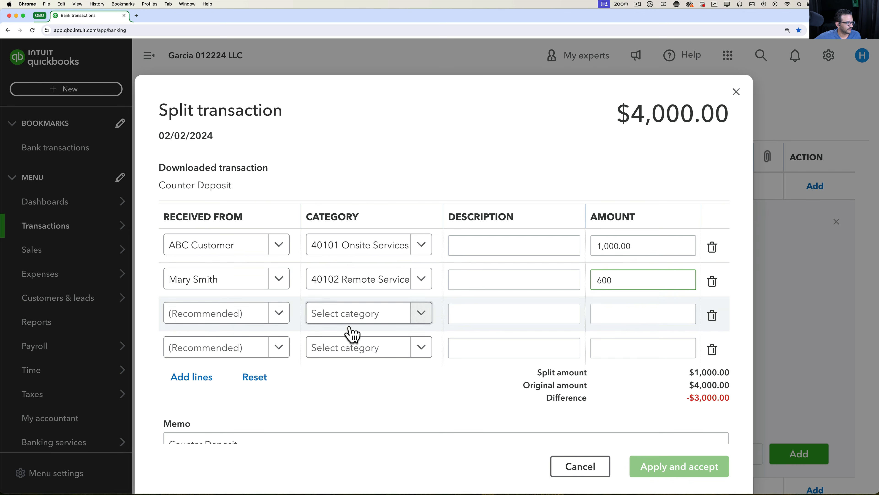
Step: Fill the third split line with XYZ CORP, category 40101 Onsite Services and an amount of 1,200.00
click(281, 319)
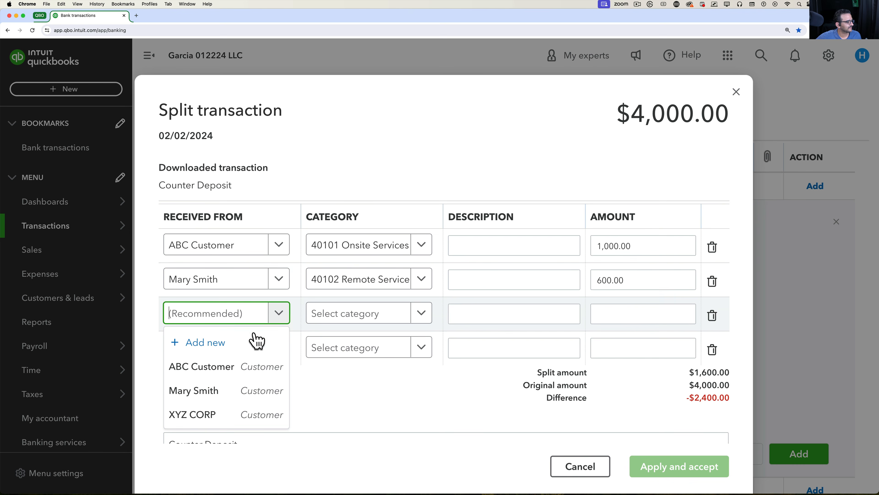
click(206, 417)
click(602, 305)
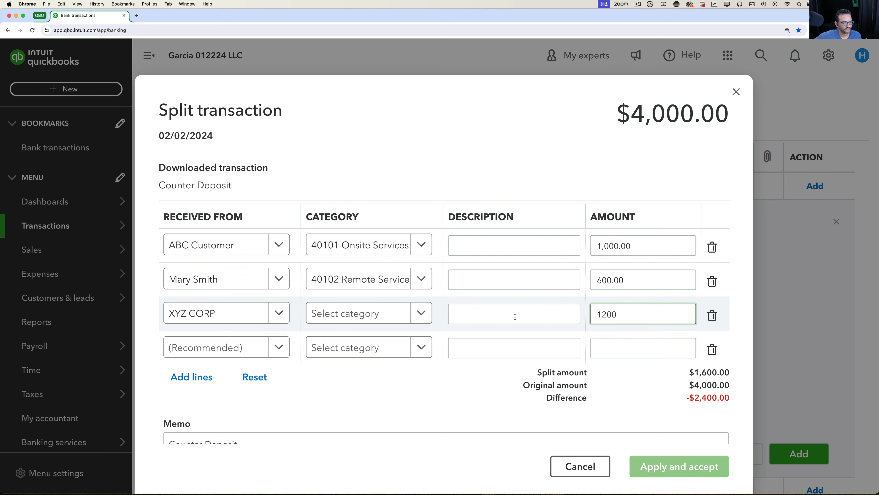
click(416, 315)
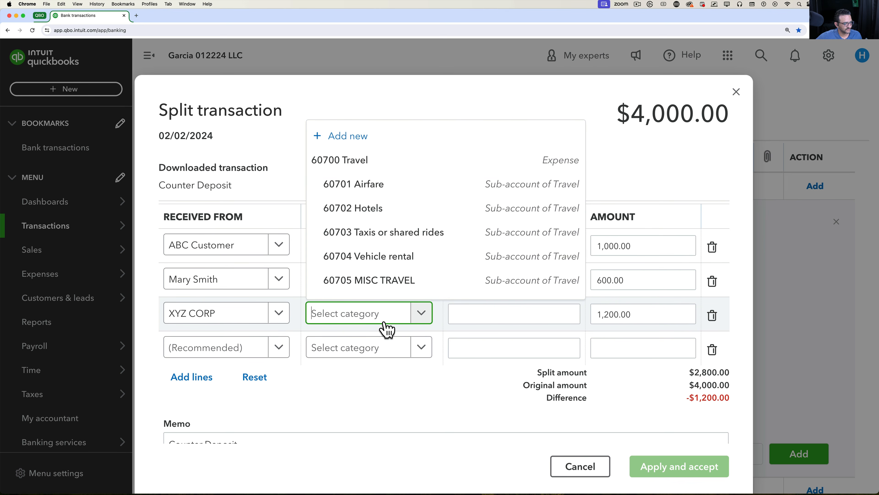
text(onsi)
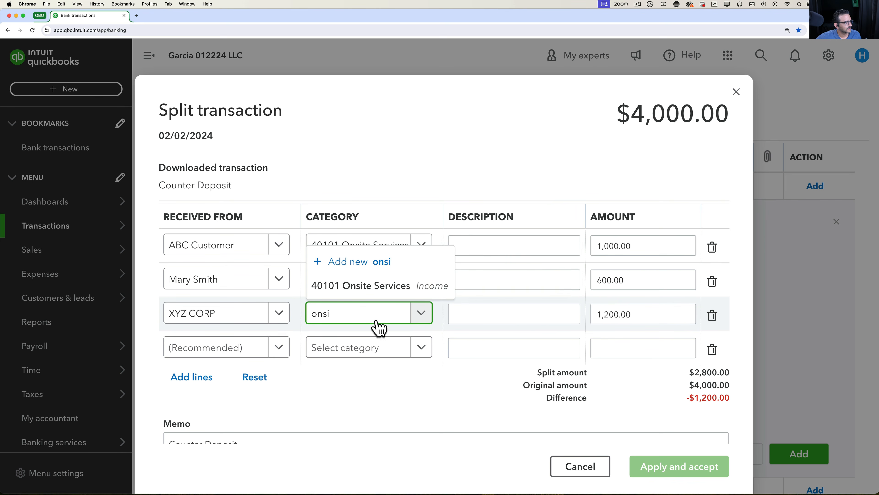
click(373, 298)
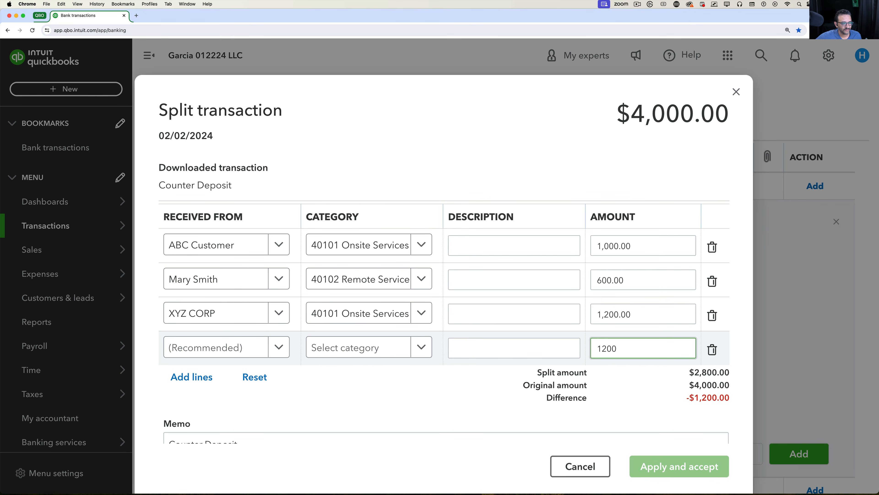
Step: Fill the fourth split line with XYZ CORP, the Misc Hardware and Cables category, description "lots of wires" and an amount of 1,200.00
click(245, 353)
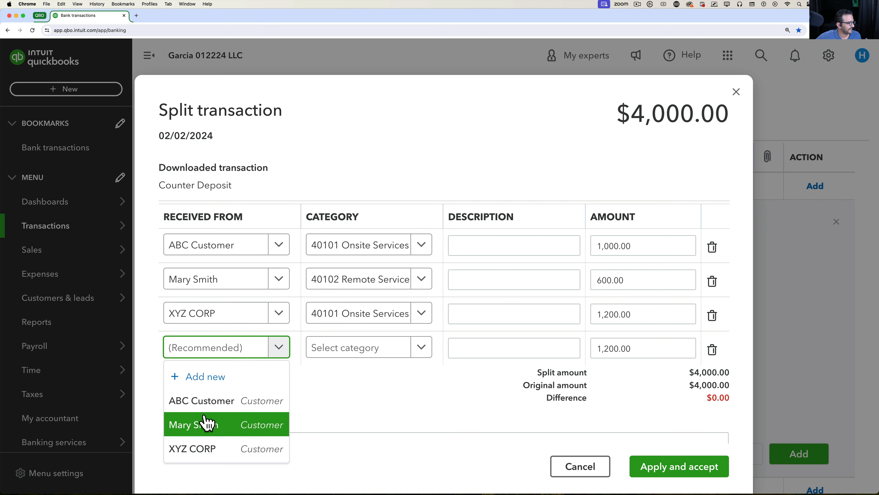
click(197, 449)
click(359, 350)
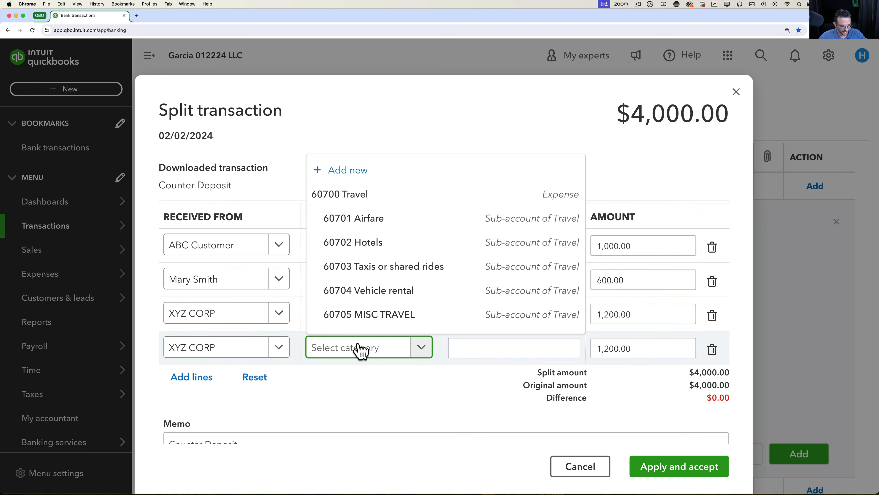
text(wire)
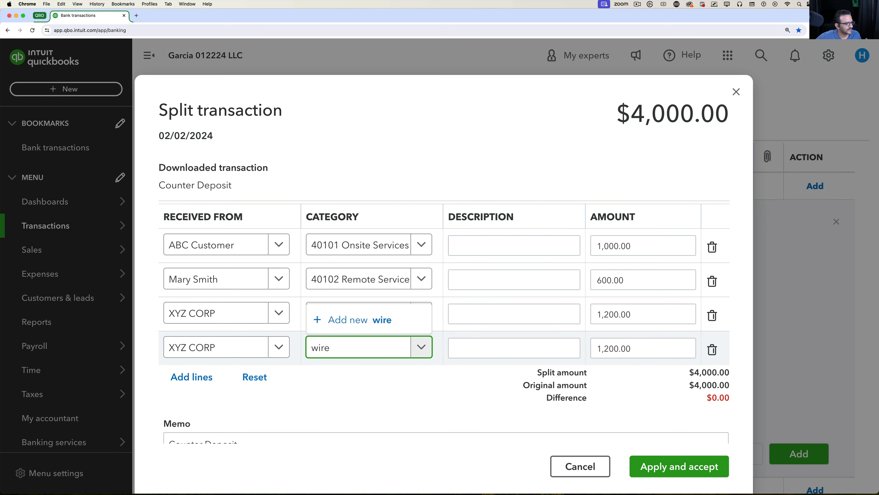
key(BackSpace)
key(BackSpace)
key(BackSpace)
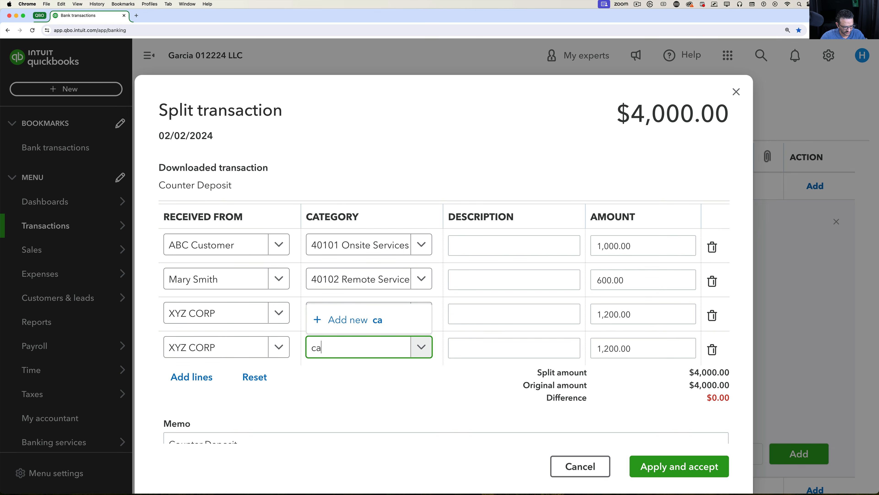
click(436, 319)
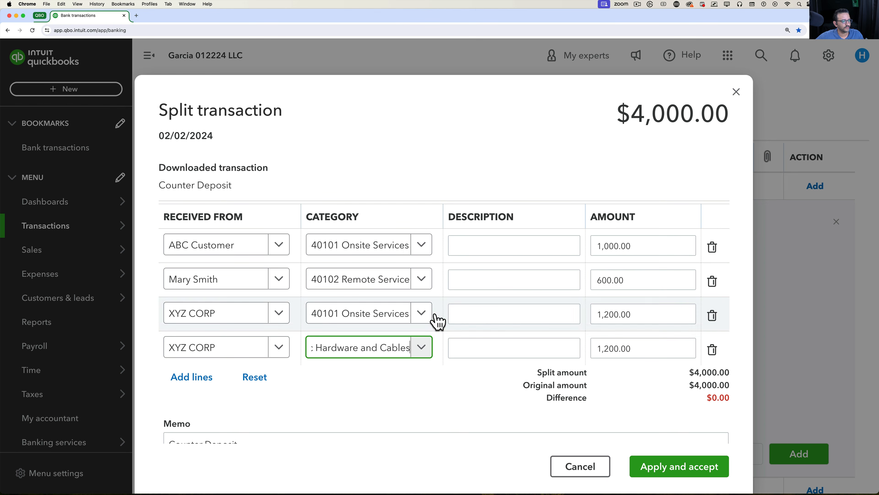
click(498, 348)
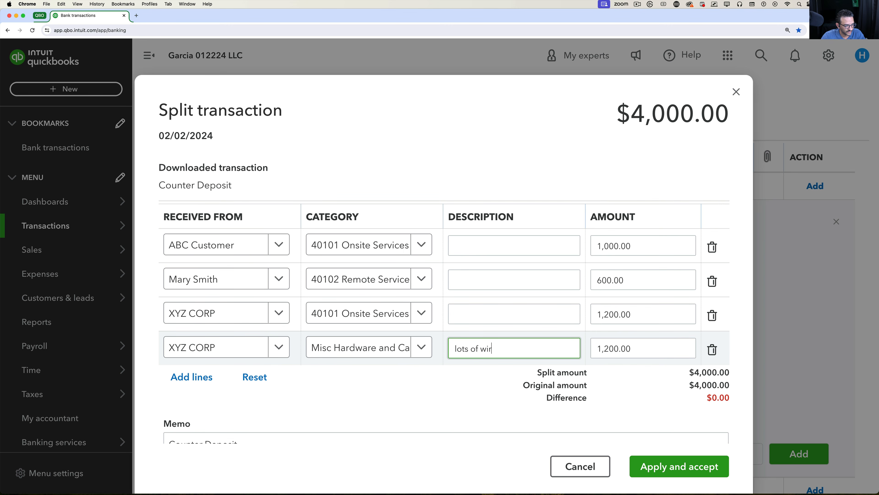
click(342, 416)
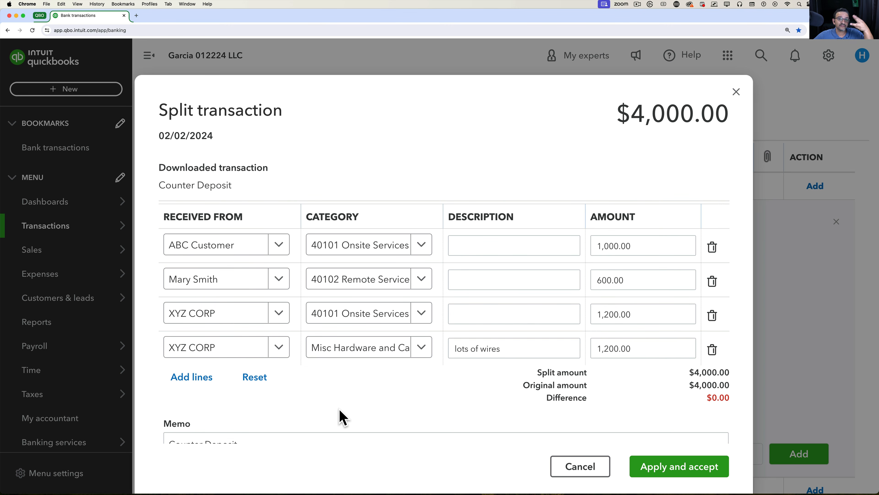
Step: Add extra blank split lines below the four entries, and apply and accept the Counter Deposit split
click(649, 245)
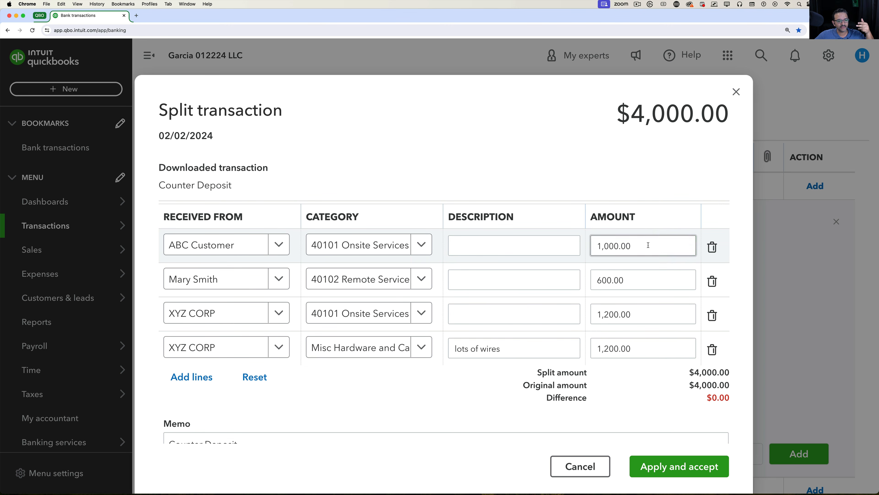
click(624, 280)
click(650, 312)
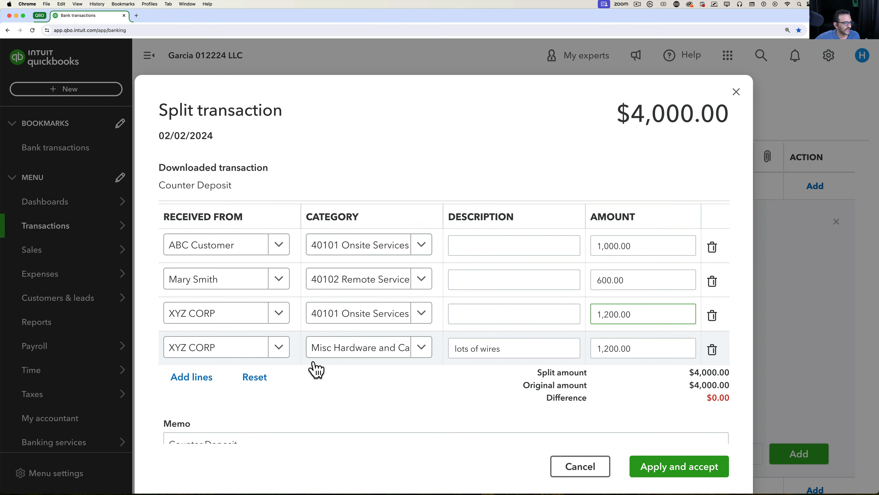
scroll(242, 360, down, 2)
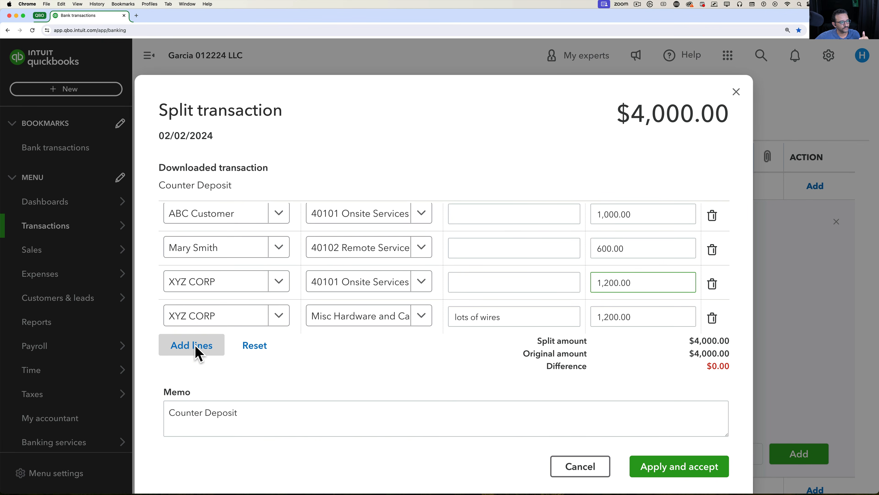
click(199, 353)
scroll(300, 360, down, 2)
scroll(300, 360, up, 3)
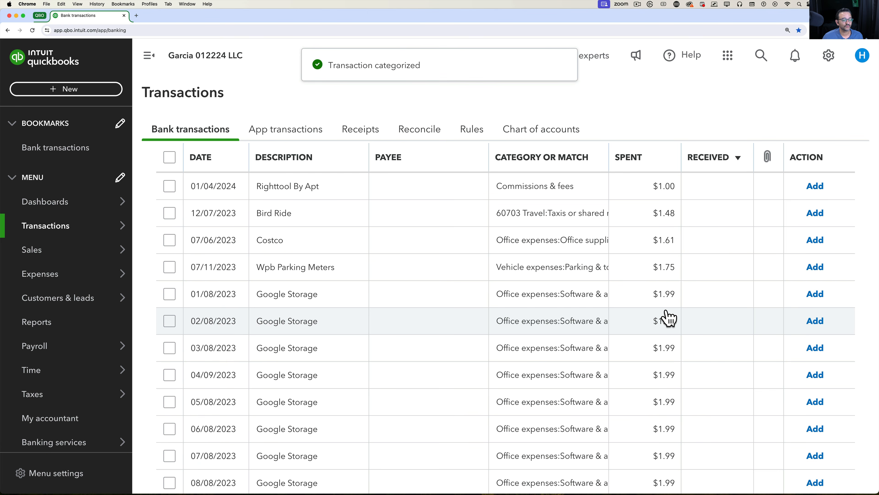
Step: Start a new journal entry and set its journal date to 02/06/2024
scroll(605, 188, up, 2)
scroll(499, 201, up, 3)
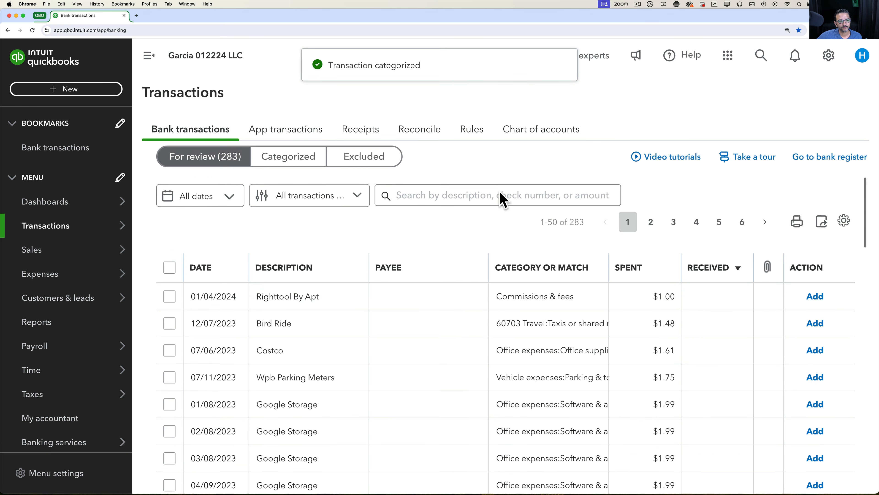
scroll(504, 200, up, 3)
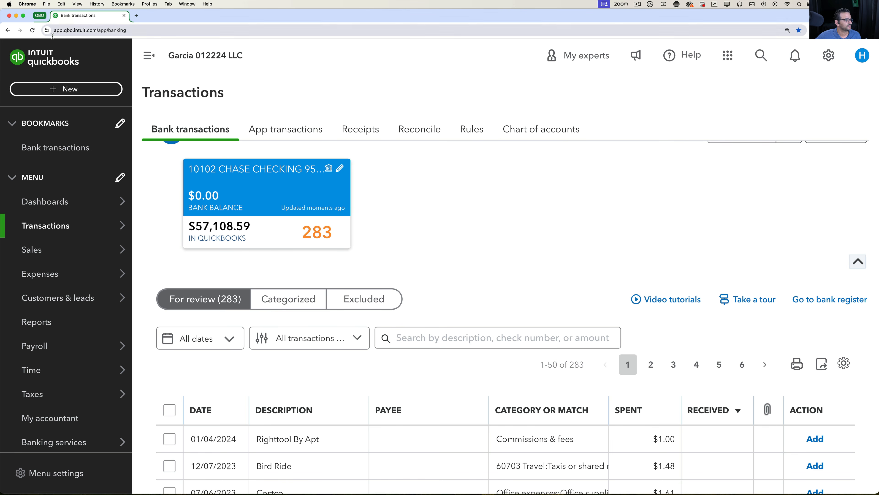
click(69, 92)
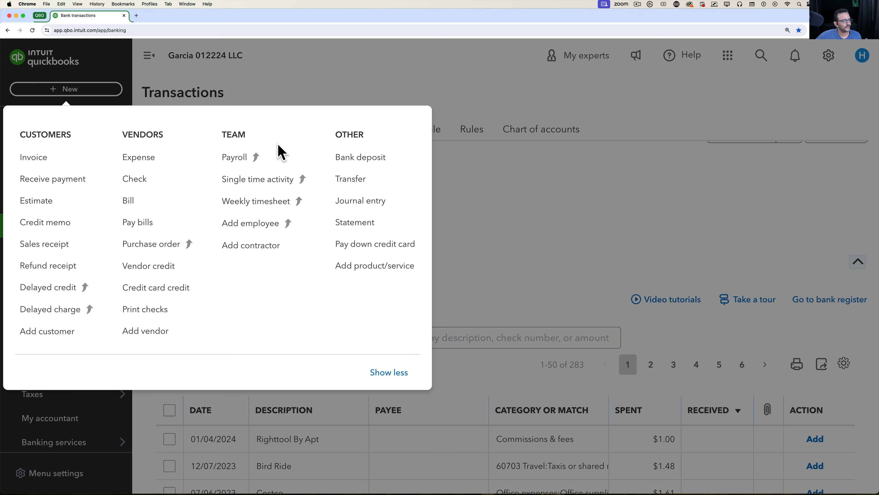
click(389, 208)
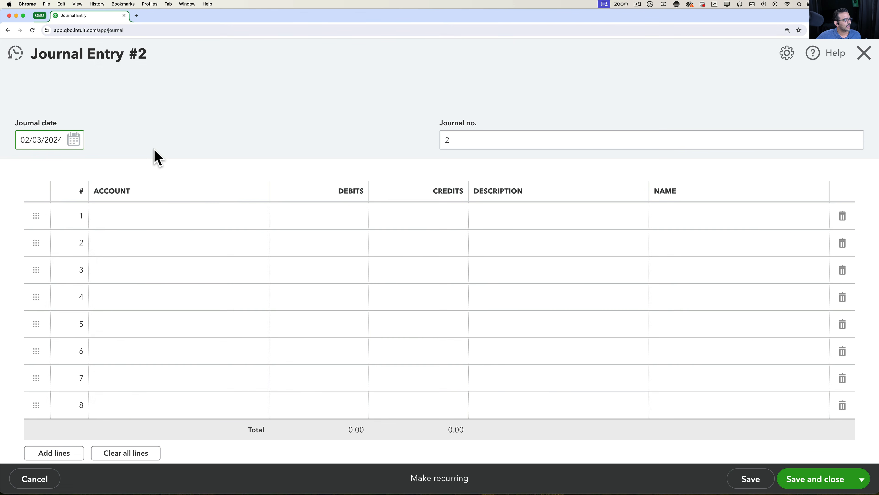
click(74, 140)
click(60, 220)
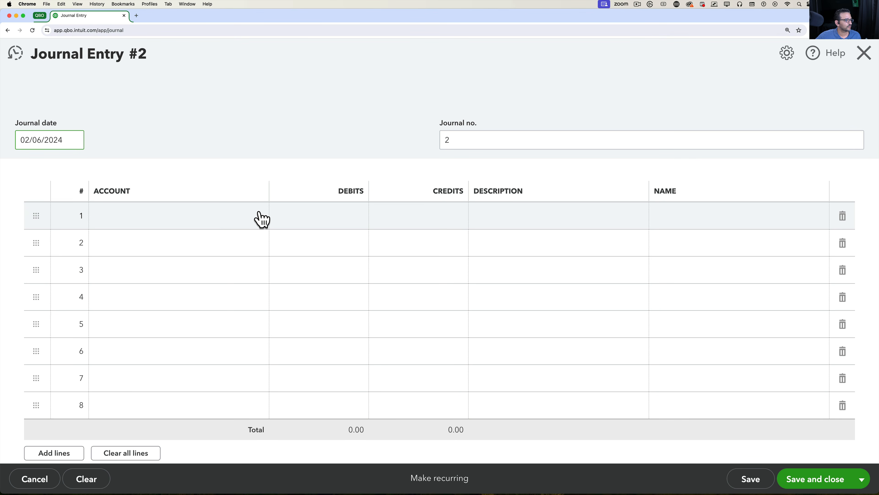
Step: Fill the first journal line with account 40101 Onsite Services, name ABC Customer and a debit of 150
click(262, 219)
text(ons)
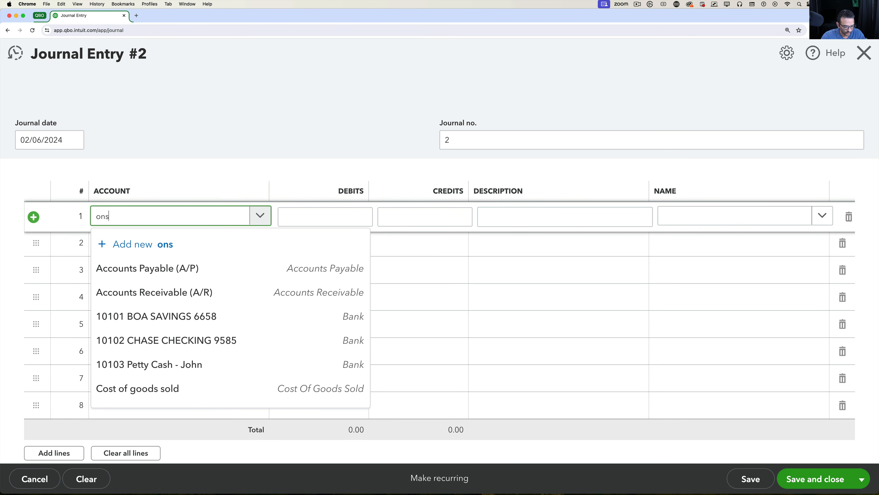
text(i)
click(157, 274)
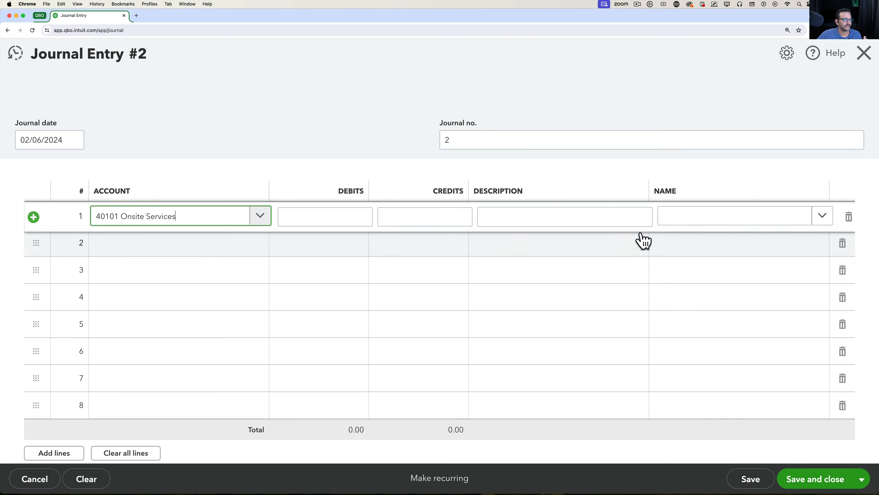
click(824, 215)
click(724, 274)
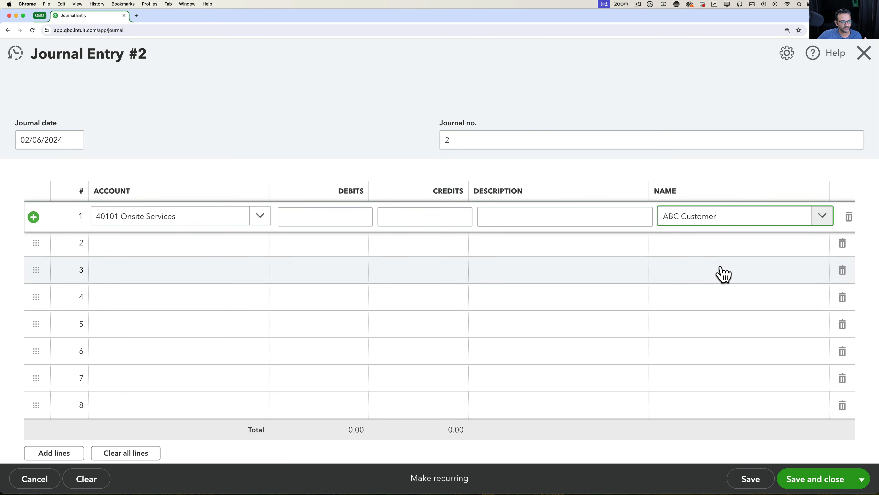
click(344, 215)
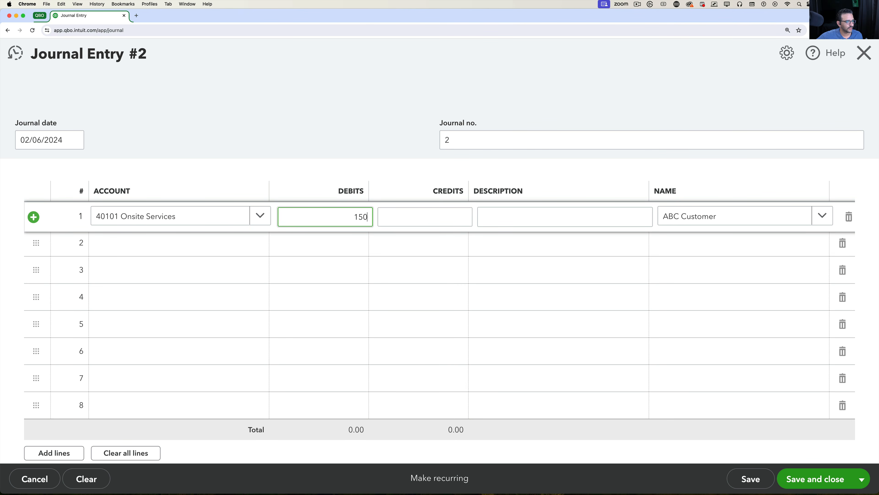
Step: Credit 150.00 to the 10103 Petty Cash account on the second line and describe the first line as "Refund for arriving late"
click(257, 252)
click(261, 250)
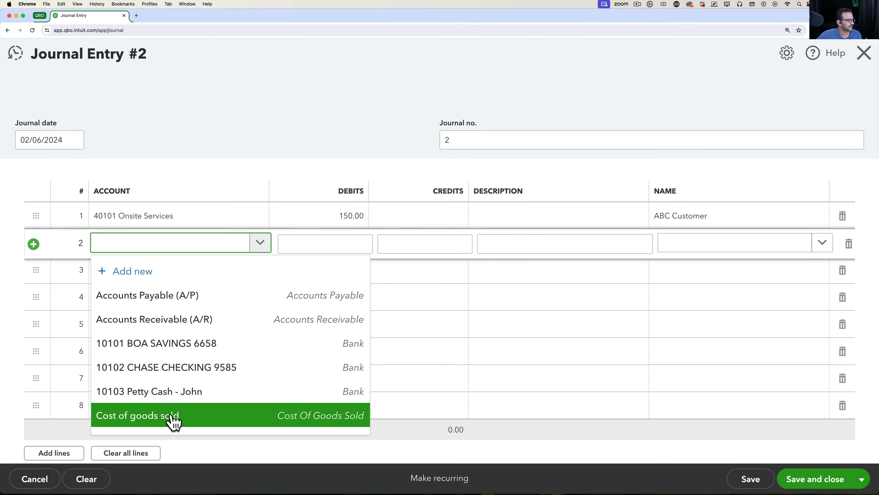
click(165, 397)
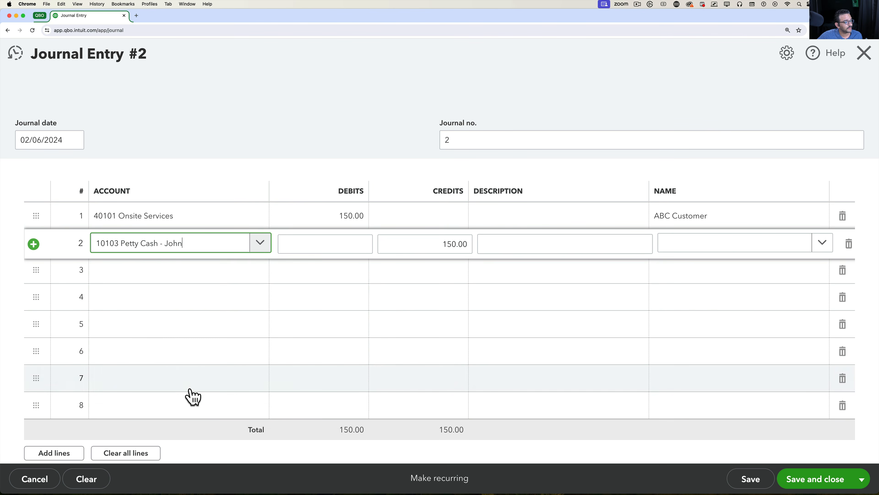
click(510, 218)
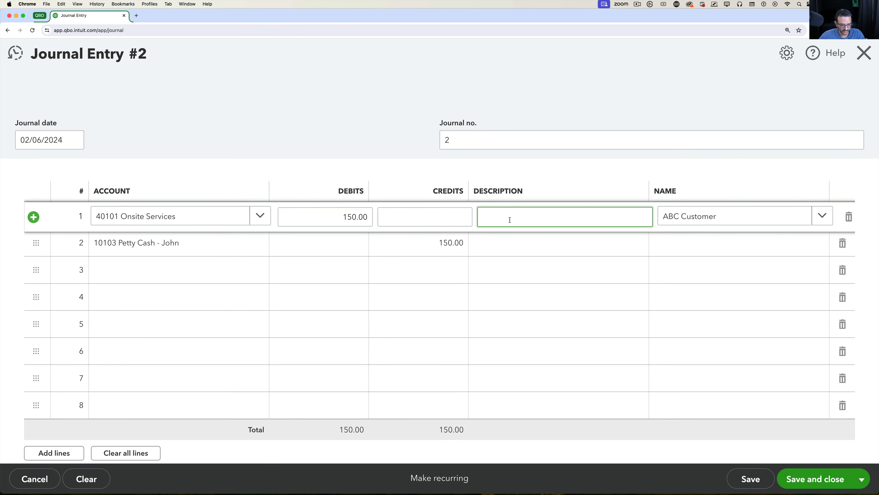
text(Refund for arriving late)
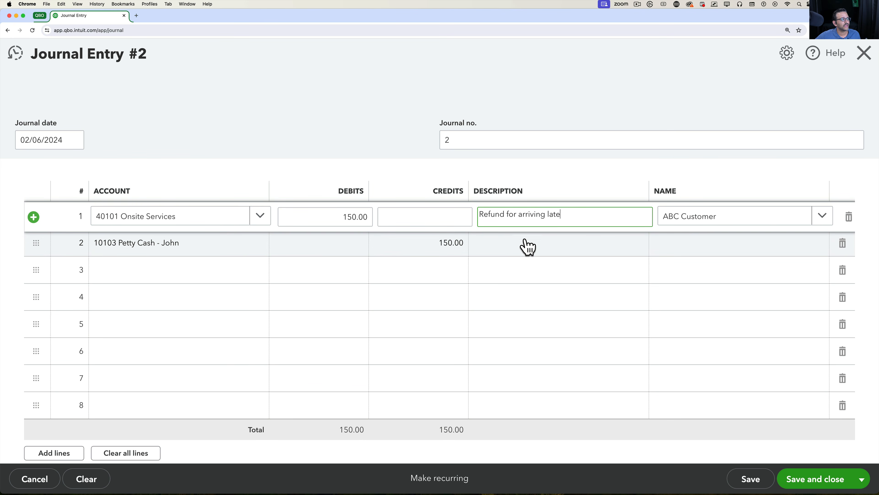
Step: Check the debit and credit amounts on both journal lines, and save and close the journal entry
click(304, 212)
click(398, 237)
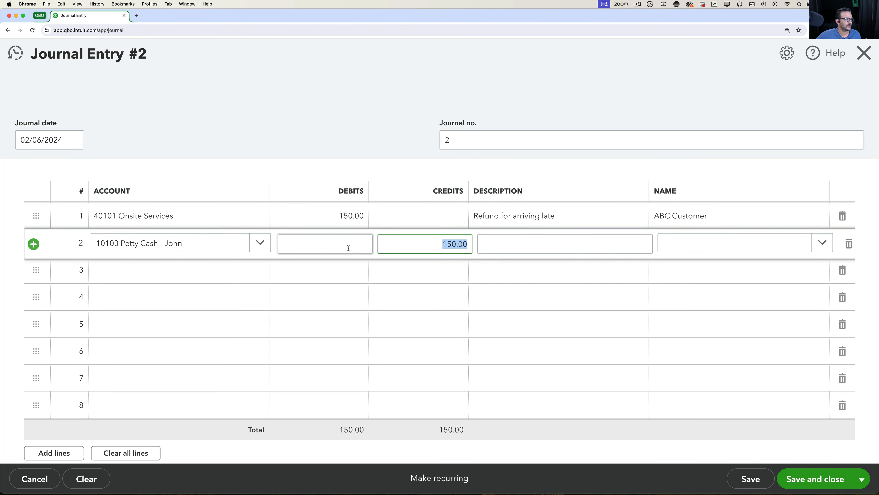
click(461, 210)
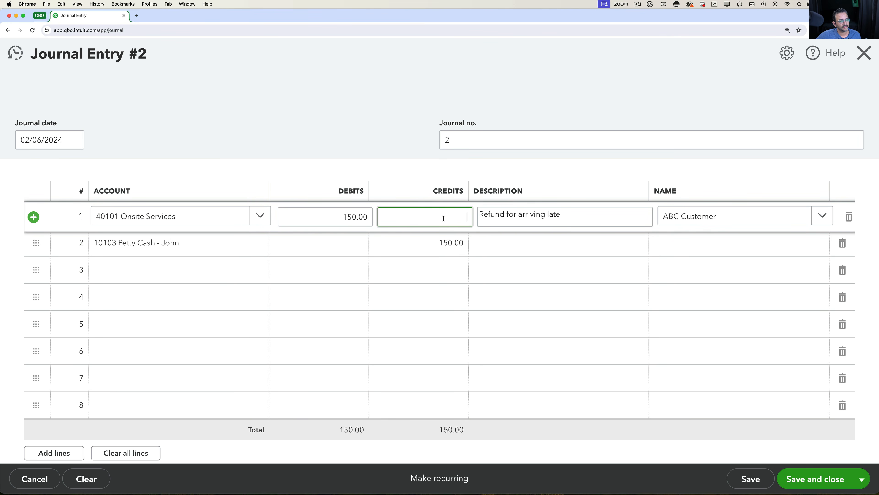
click(211, 217)
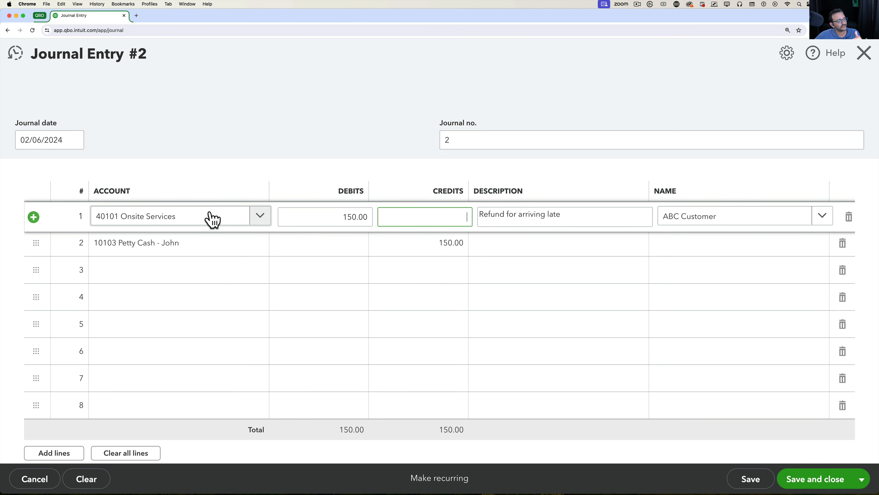
click(243, 165)
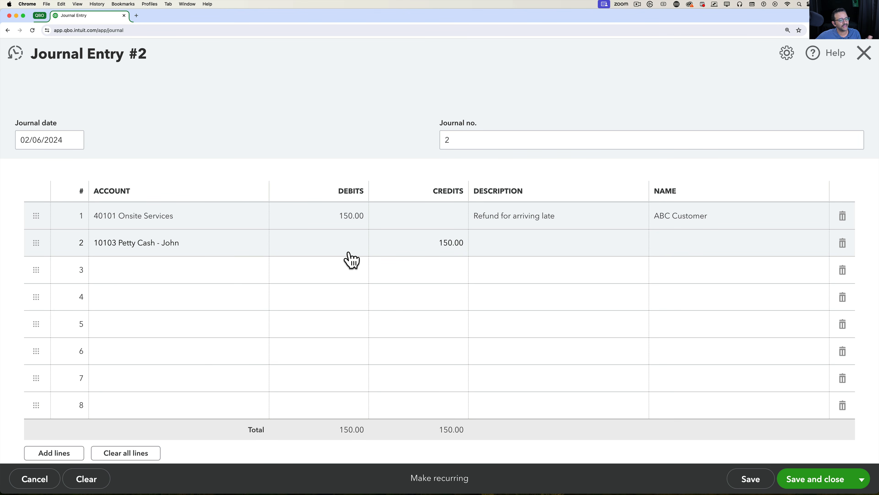
click(836, 481)
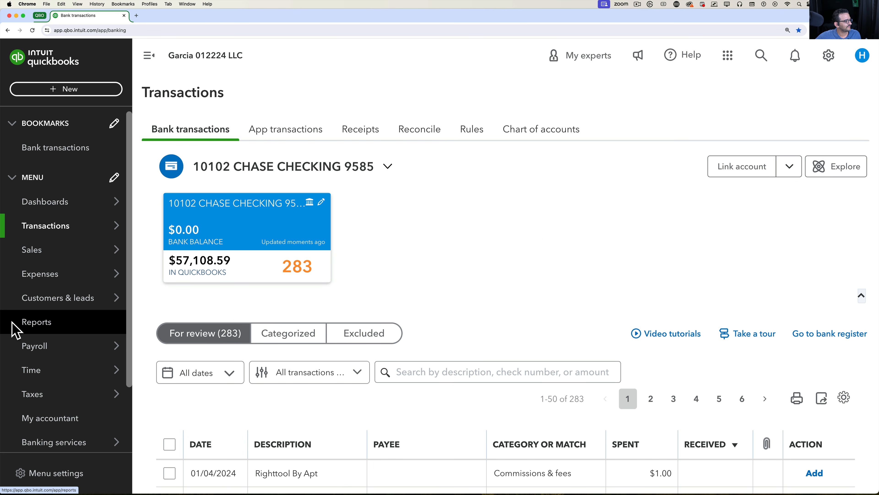
Step: Open the Profit and Loss report, set its report period to This Month, and run it
click(15, 328)
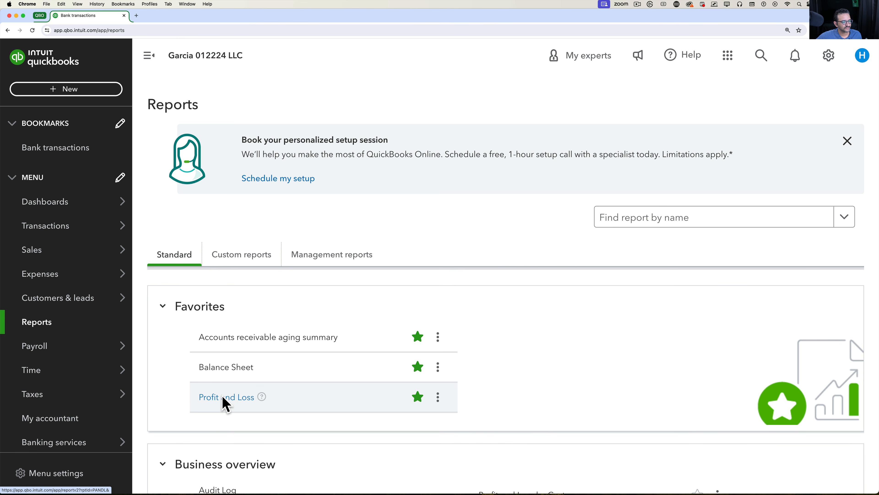
click(225, 397)
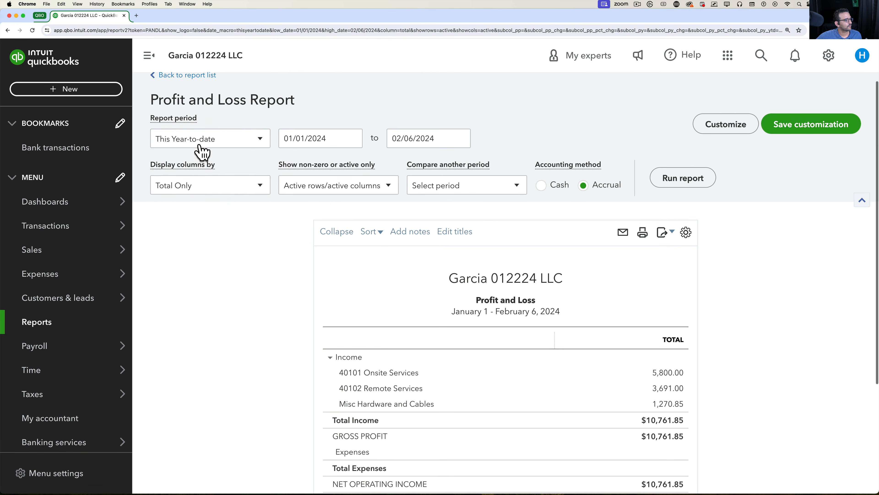
click(203, 145)
click(193, 251)
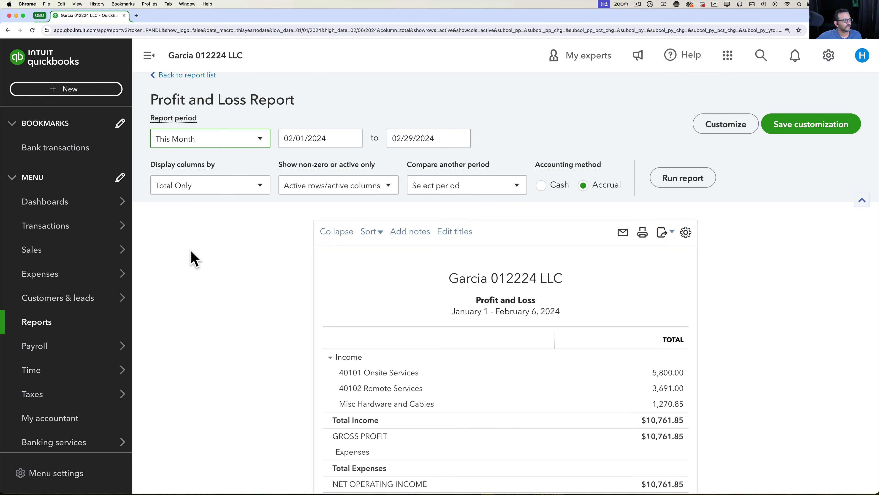
click(300, 139)
key(Tab)
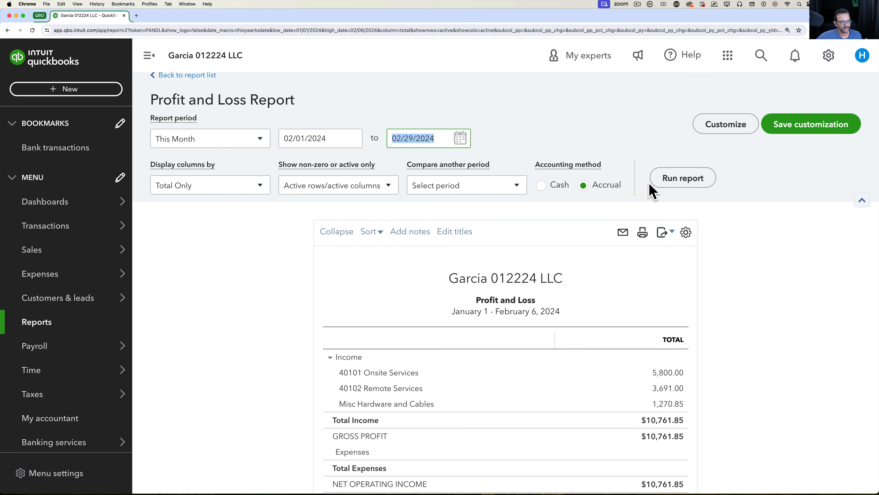
click(679, 187)
Step: Examine the income account amounts and Total Income in the February 2024 Profit and Loss report
scroll(752, 350, down, 2)
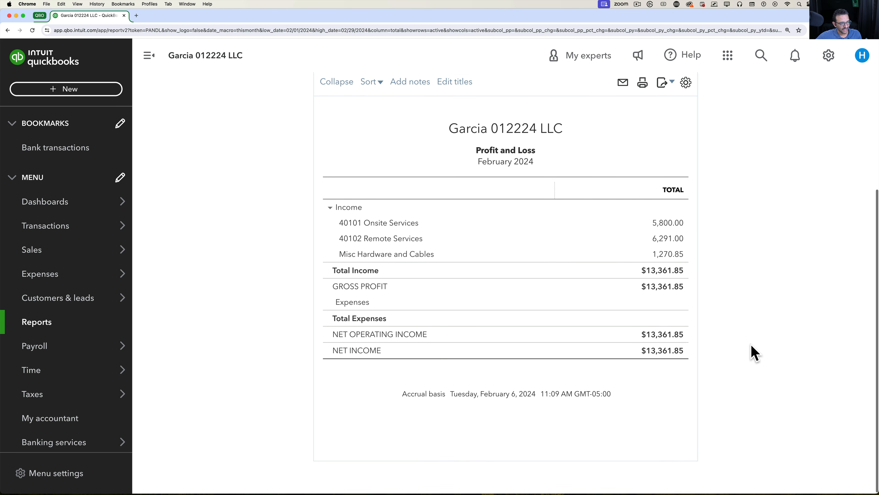
key(alt+super+8)
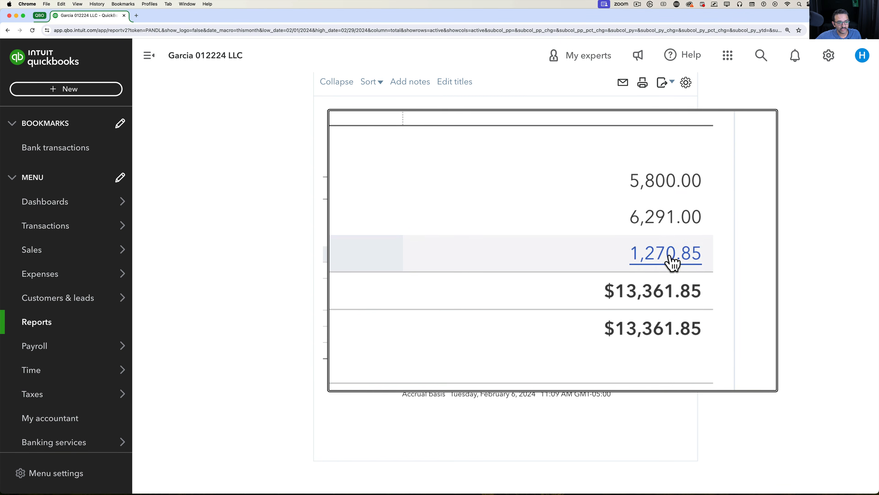
key(alt+super+8)
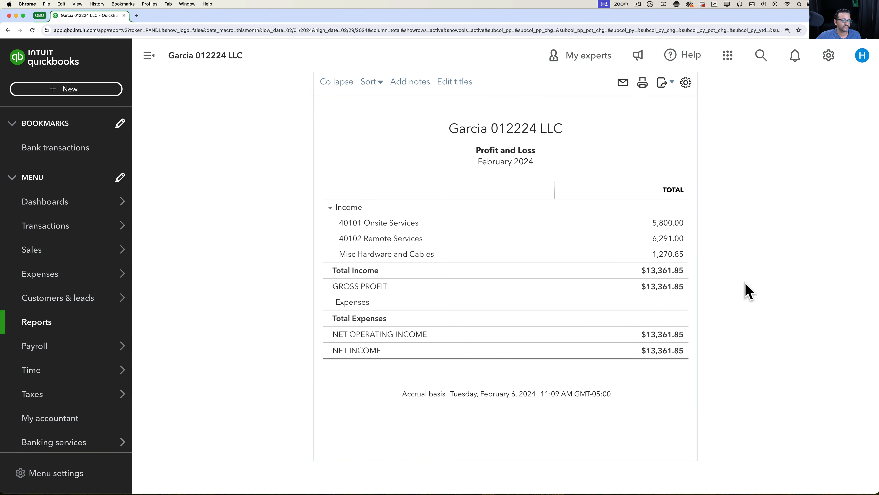
key(alt+super+8)
key(alt+super+8)
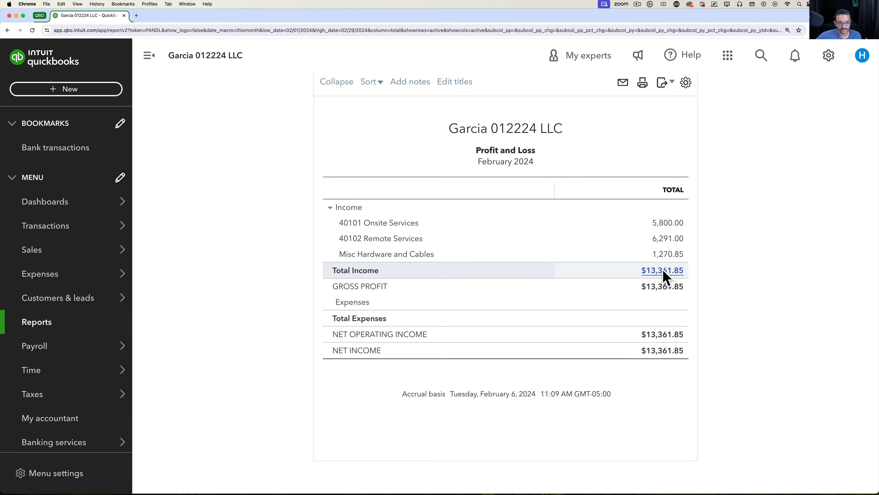
Step: Open the transactions behind Total Income and review them with the navigation sidebar collapsed and the Date column widened
click(660, 274)
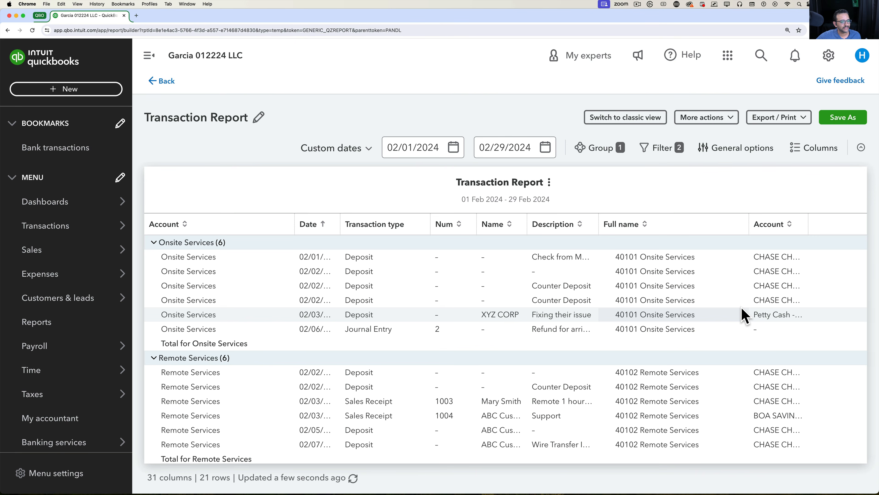
scroll(742, 314, down, 1)
click(149, 59)
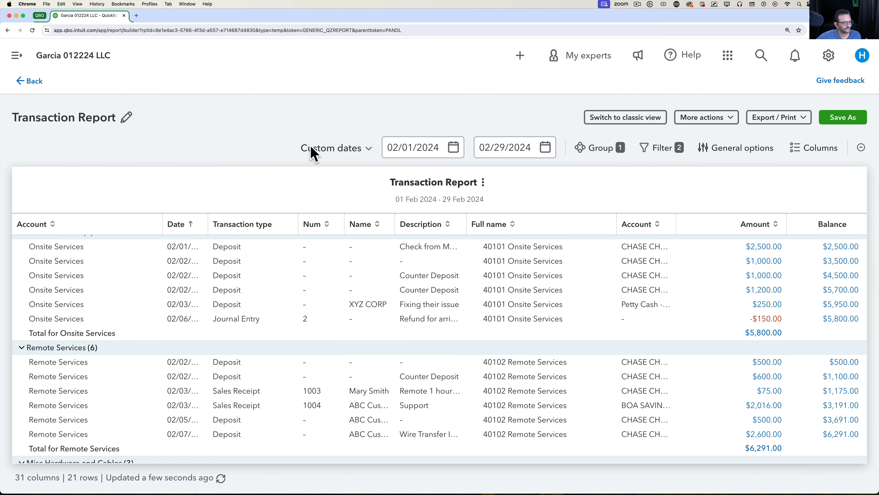
scroll(644, 360, up, 1)
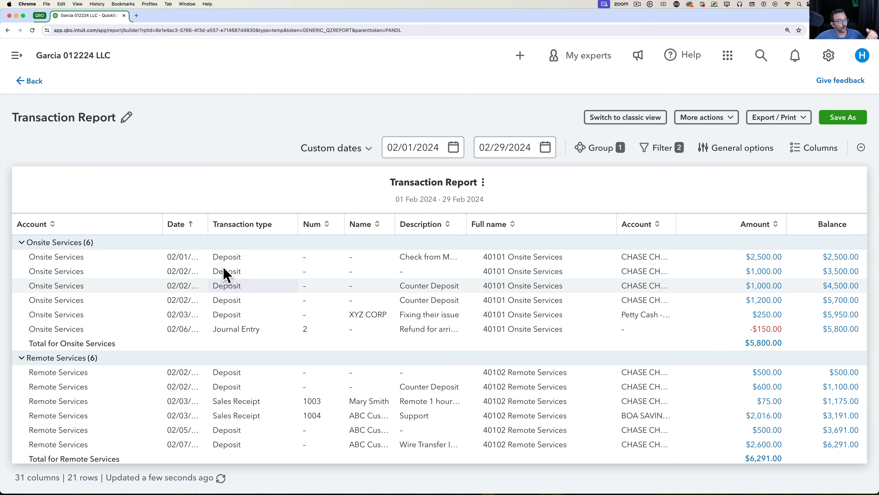
drag(206, 223, 221, 224)
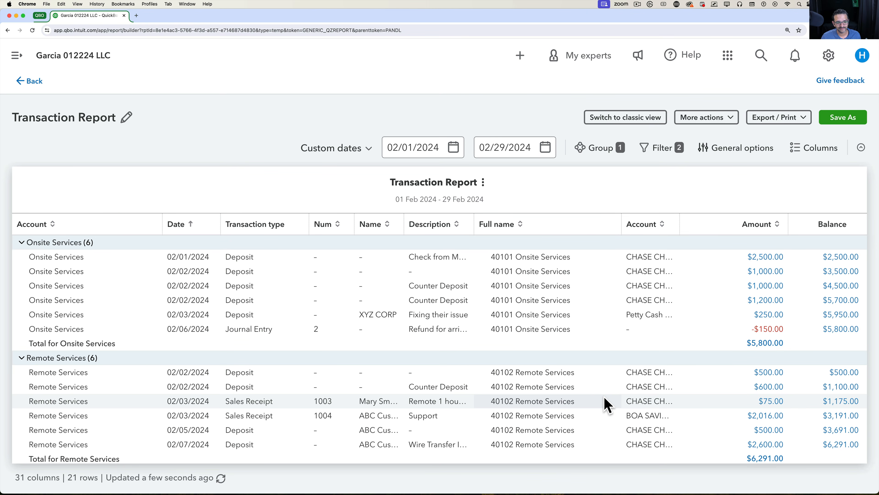
scroll(608, 405, down, 1)
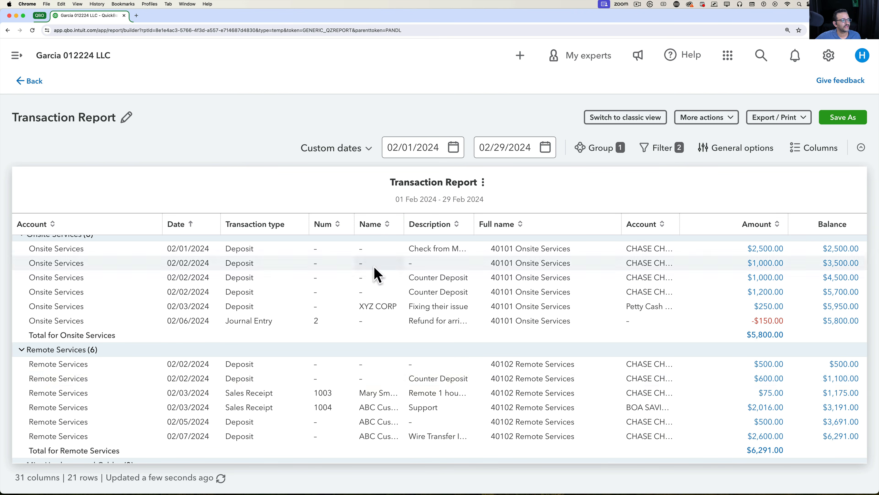
Step: Return to the report list, search for "sales", and open the Sales by Customer Summary report
click(31, 82)
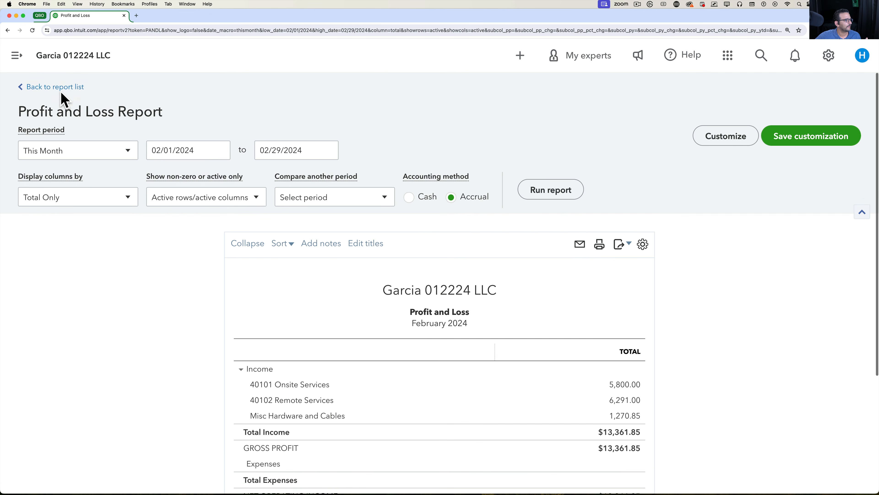
click(61, 87)
click(581, 216)
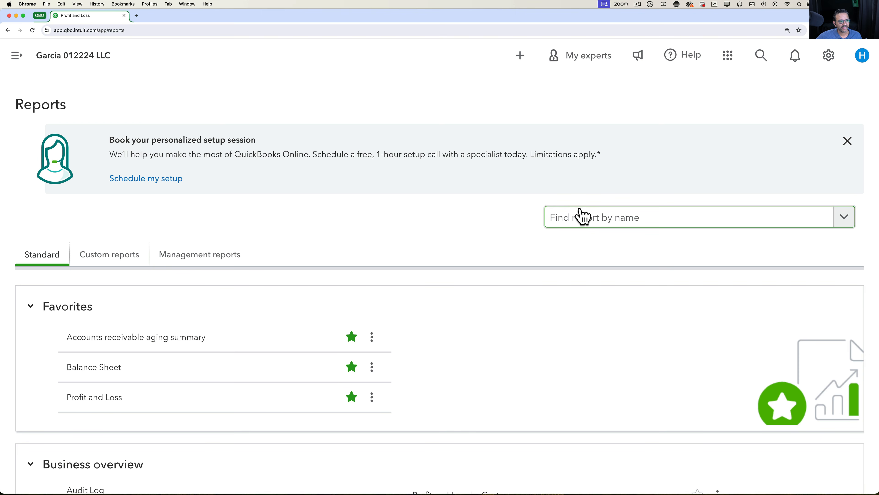
text(sales)
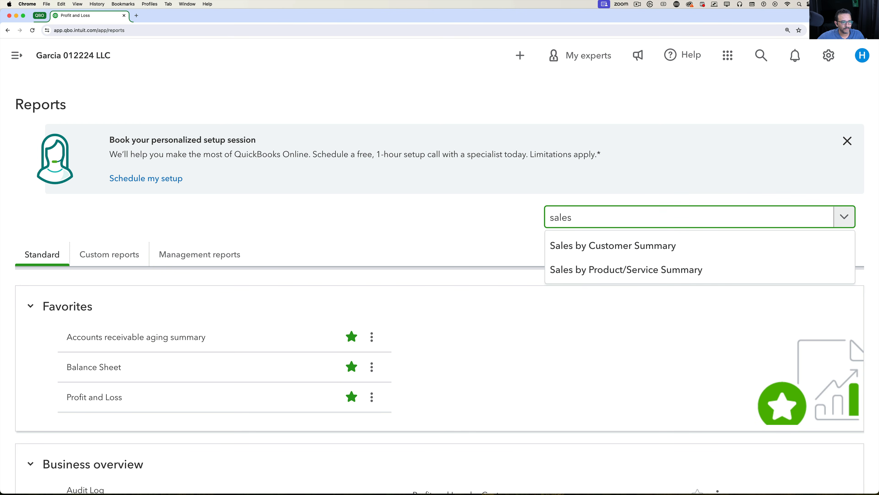
click(634, 249)
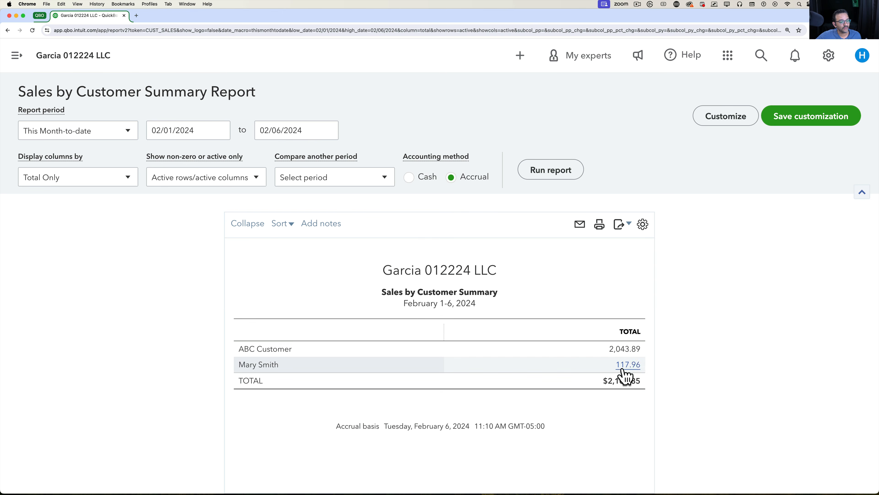
Step: Open the detail behind the customer sales total, view ABC Customer's sales receipt from the Wires line, and close the receipt
click(636, 382)
scroll(589, 387, down, 3)
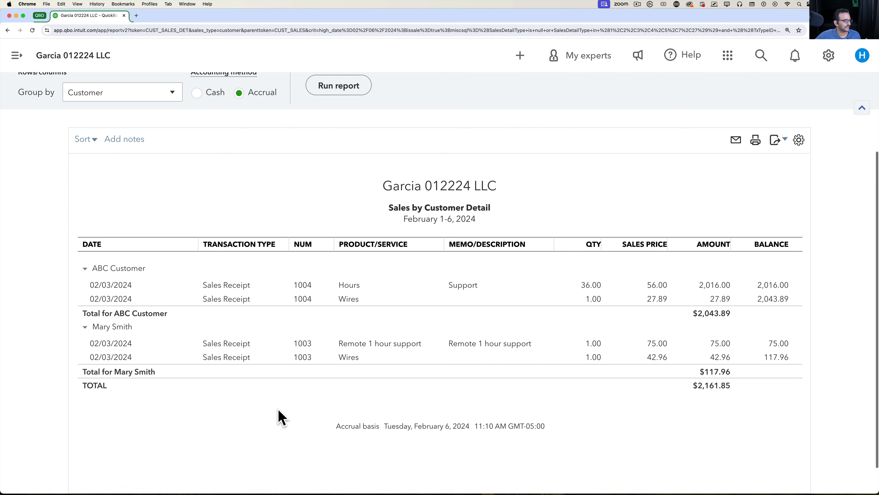
click(309, 299)
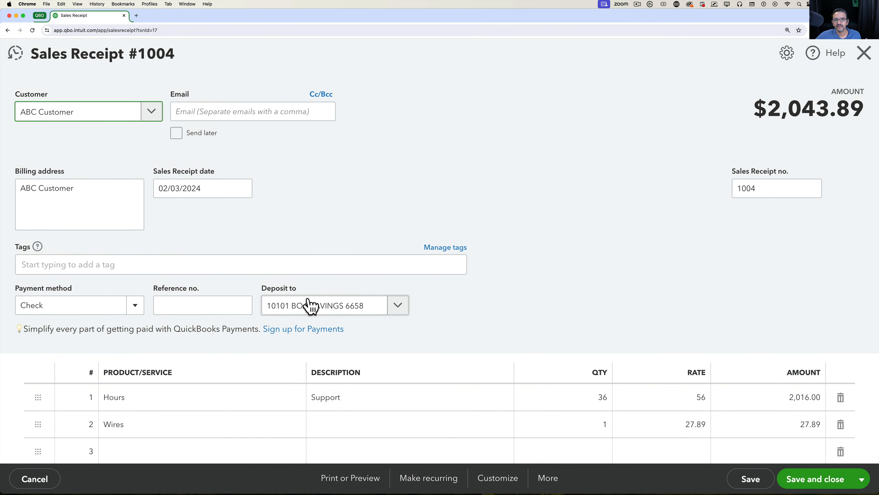
click(862, 55)
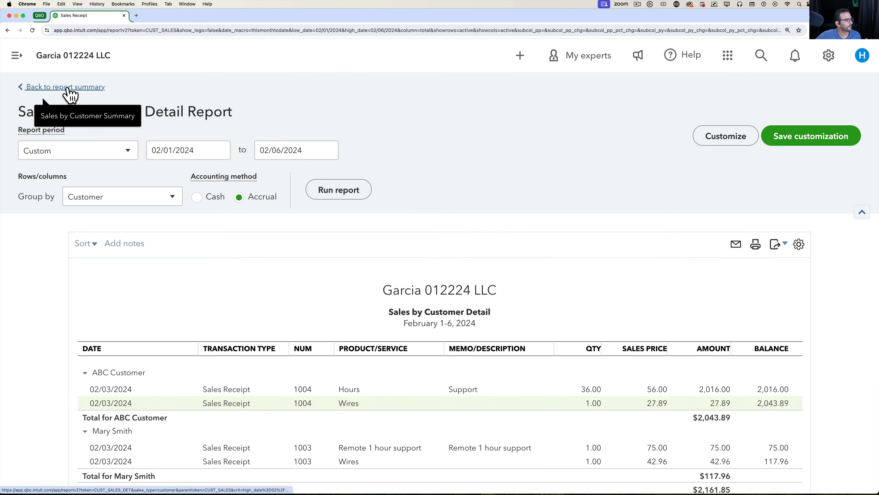
Step: Go back to the report list, search for "sales", and open the Sales by Product/Service Summary report
click(69, 89)
scroll(36, 138, up, 1)
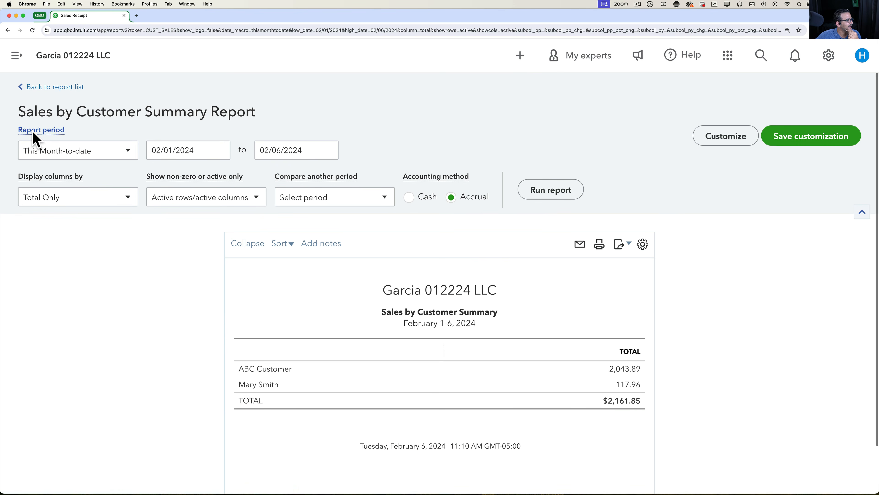
click(57, 88)
click(606, 218)
text(s)
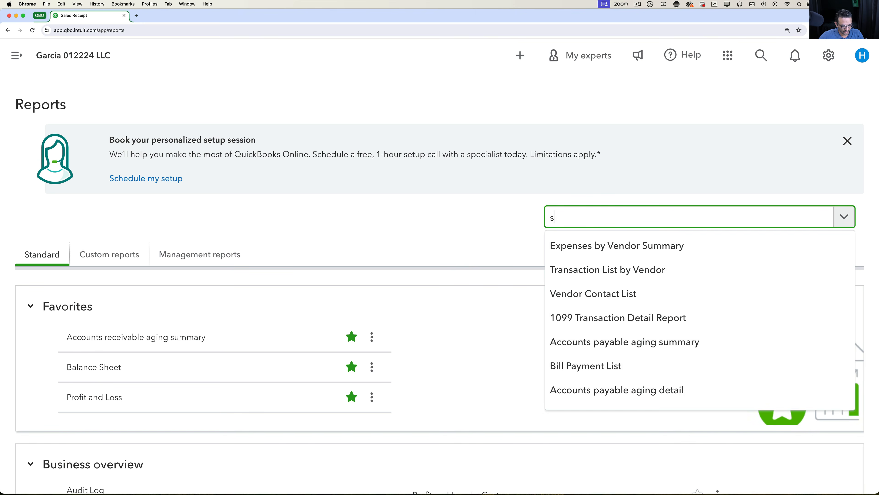
text(ales)
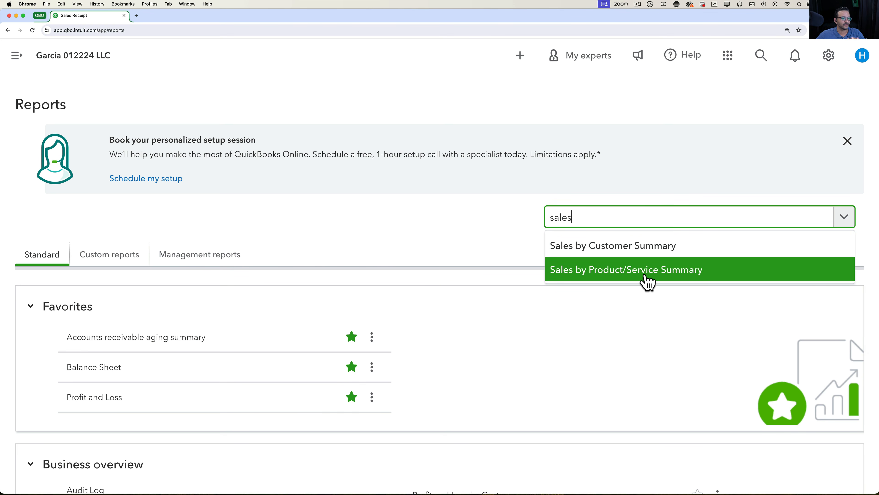
click(647, 282)
Step: Examine the quantities, amounts and average prices for each item in the Sales by Product/Service Summary
scroll(645, 281, down, 2)
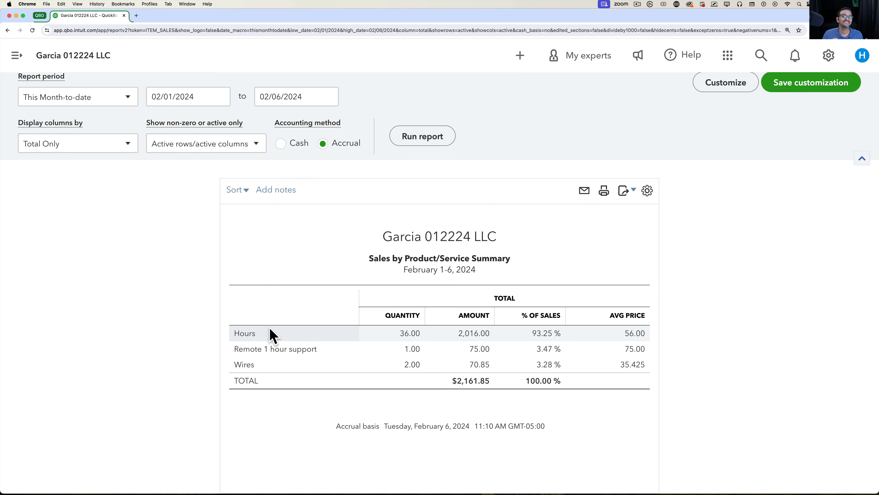
scroll(269, 328, up, 5)
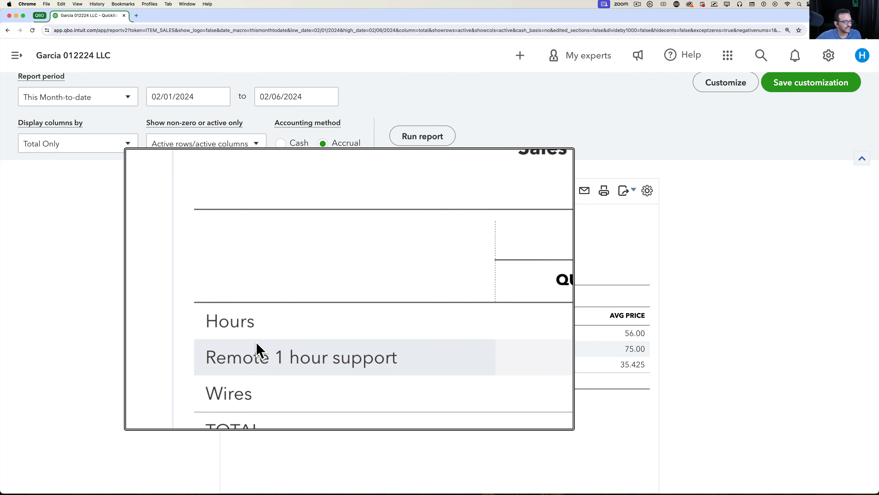
scroll(258, 359, down, 2)
scroll(264, 366, down, 3)
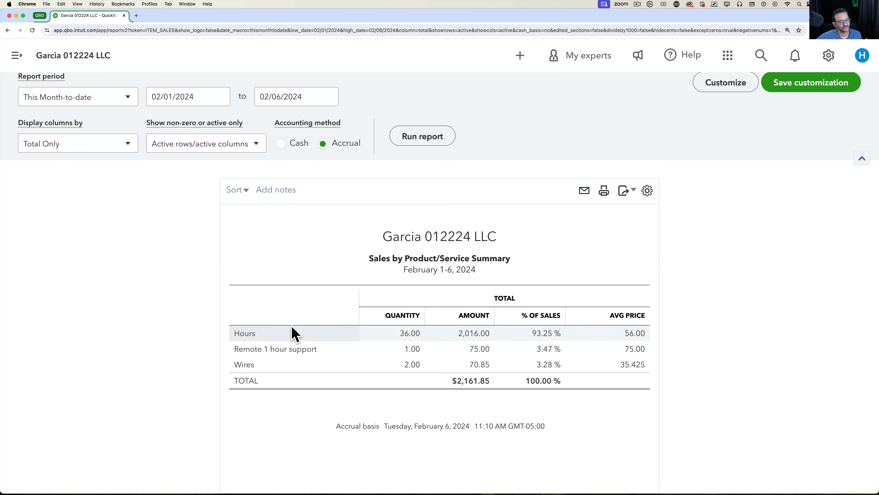
scroll(301, 321, up, 2)
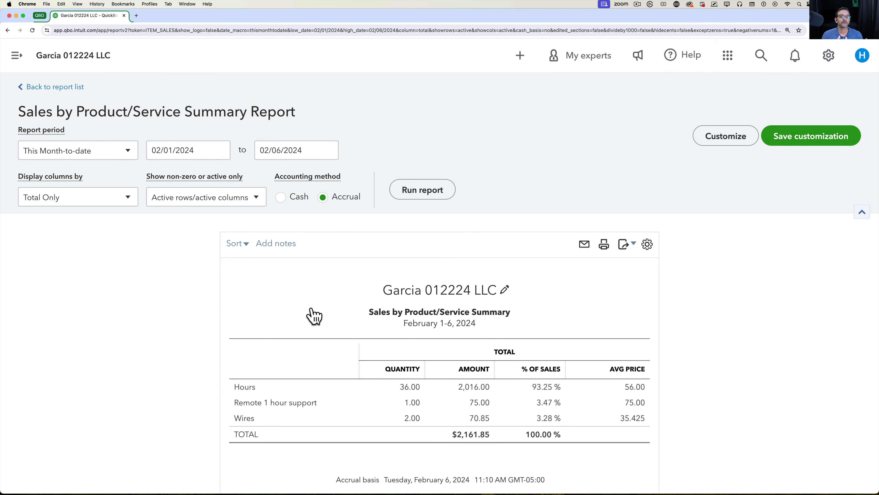